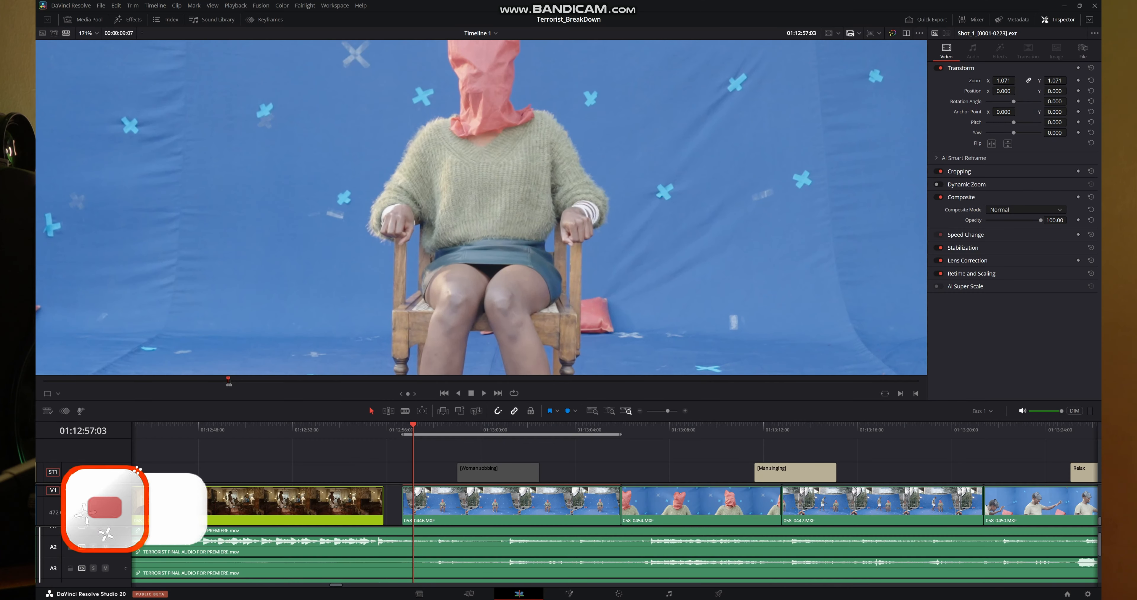
Step: Examine the blue-screen shot of the seated, hooded woman in the viewer, both close up and at full frame
scroll(506, 229, "down", 1)
middle_click_drag(506, 230, 489, 270)
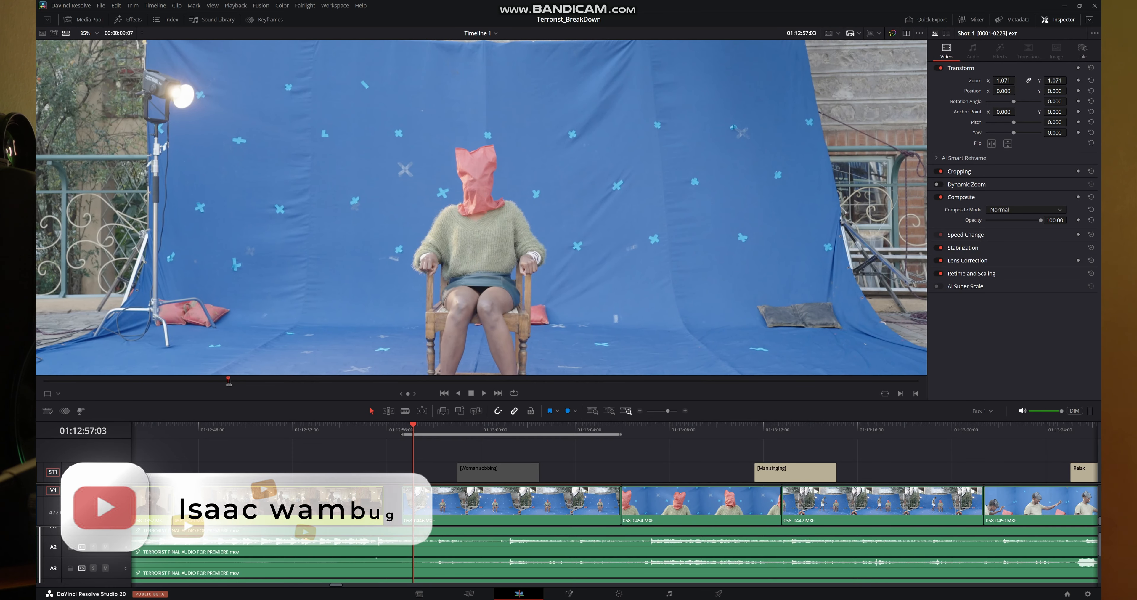
scroll(530, 216, "up", 2)
scroll(504, 247, "up", 2)
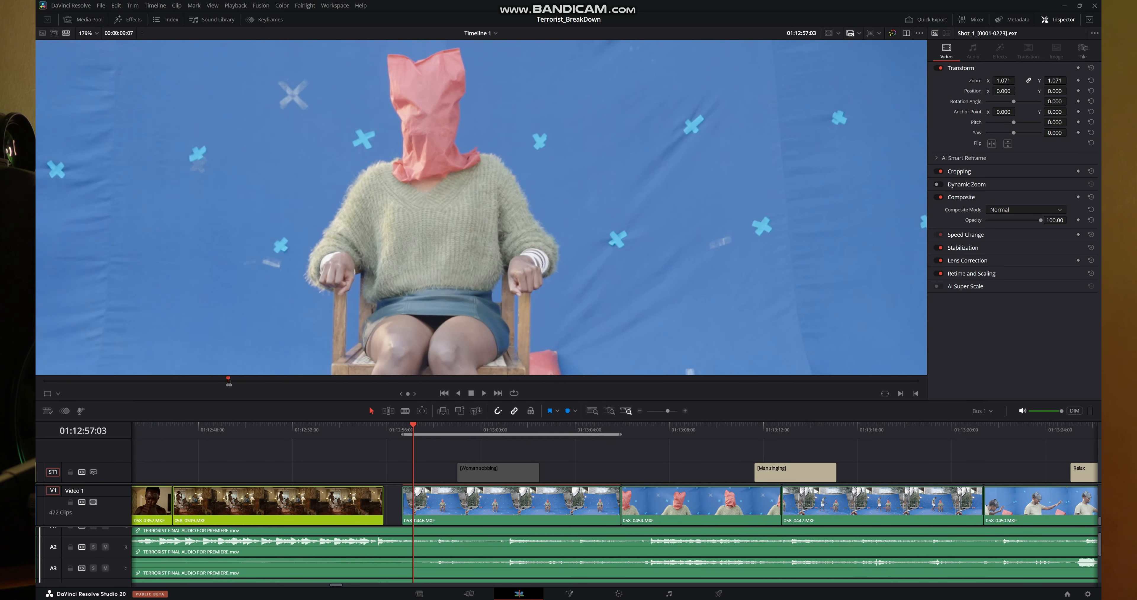
middle_click_drag(503, 247, 506, 155)
scroll(464, 263, "down", 9)
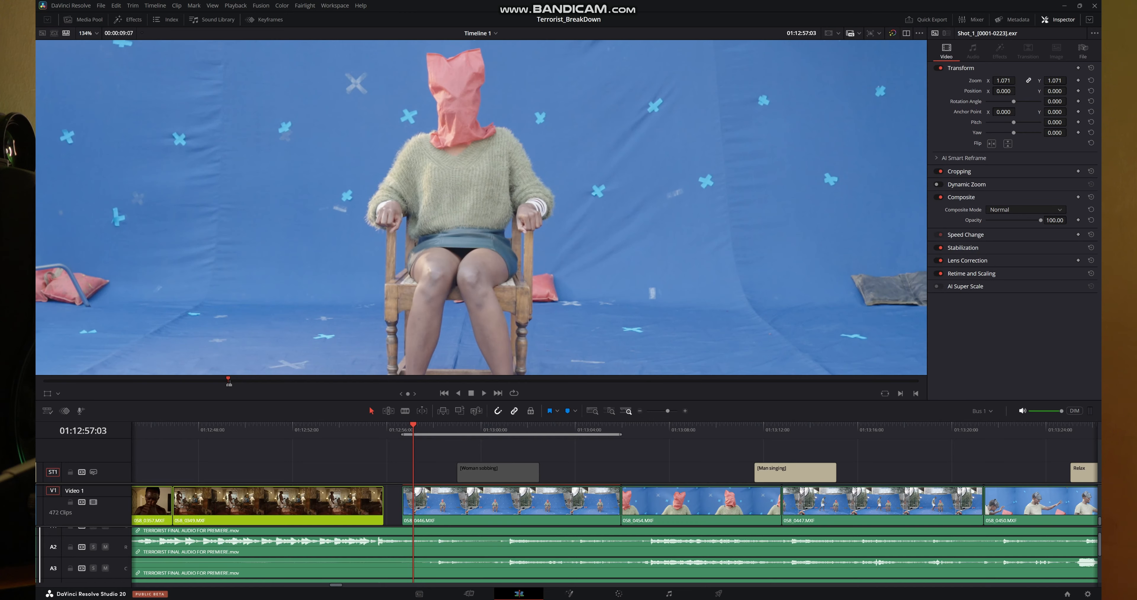
scroll(463, 263, "down", 5)
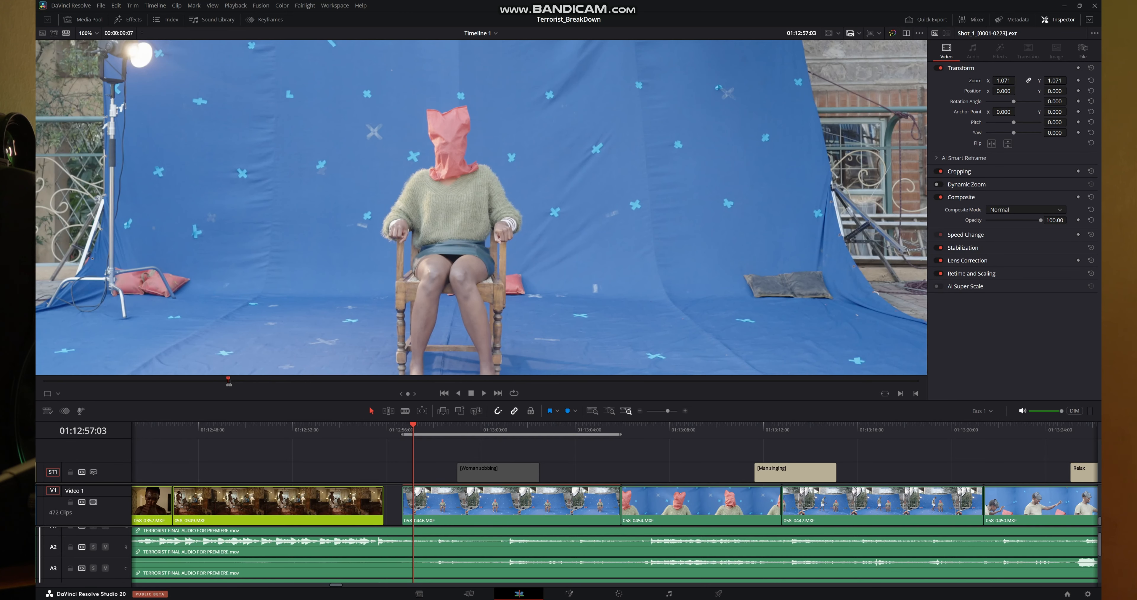
scroll(507, 309, "up", 8)
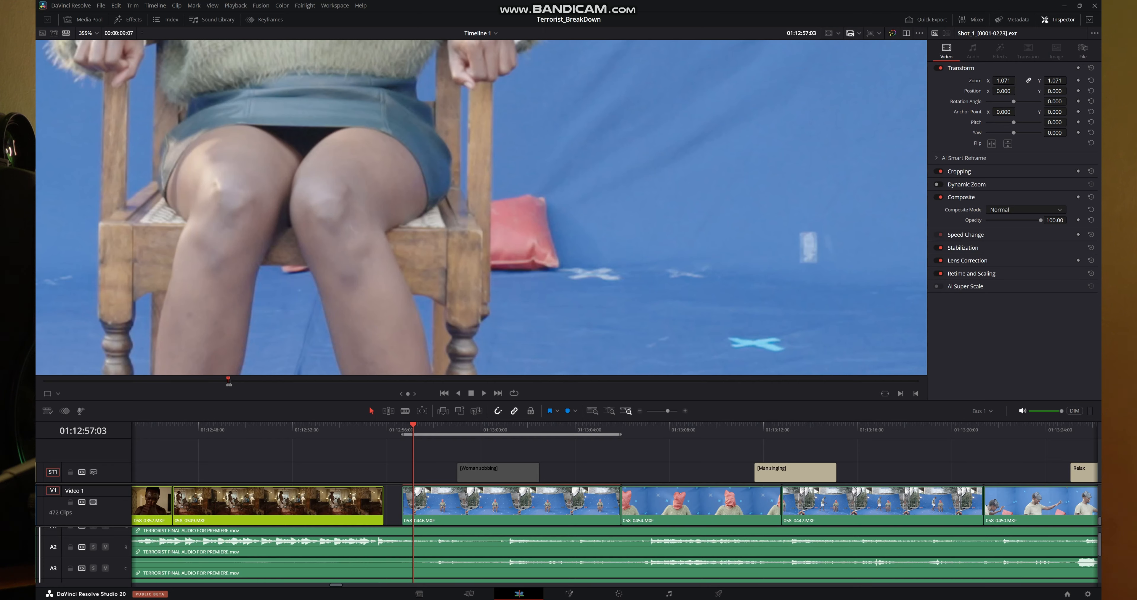
scroll(507, 264, "down", 10)
Step: Look over the blue-screen clips that follow the current shot along the timeline and return to the playhead
scroll(614, 486, "down", 4, "alt")
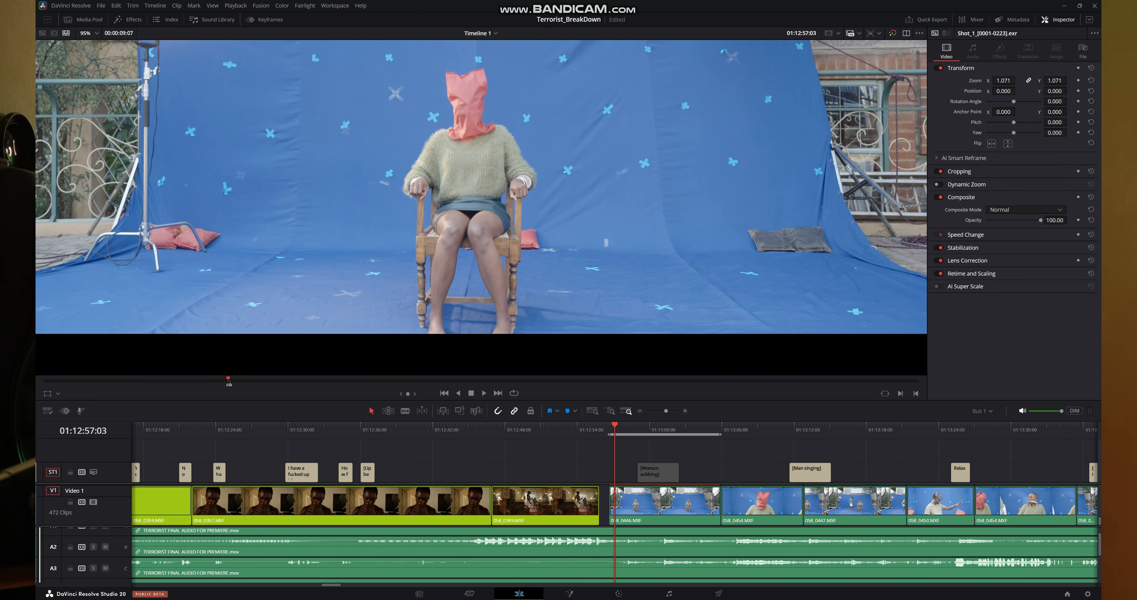
scroll(736, 503, "up", 3, "alt")
scroll(614, 503, "right", 3)
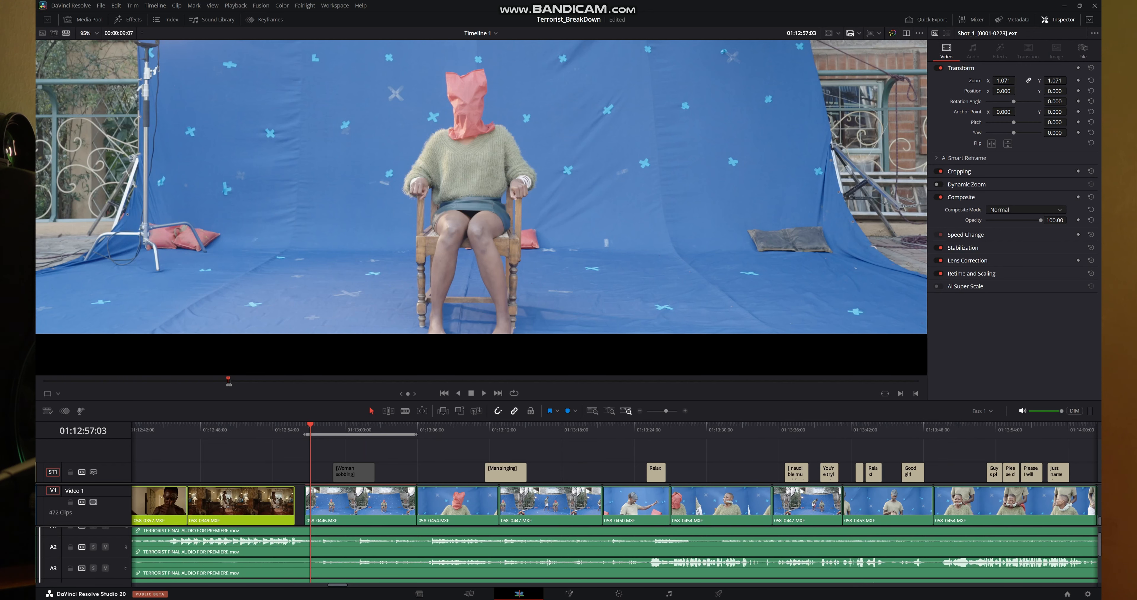
scroll(614, 503, "right", 6)
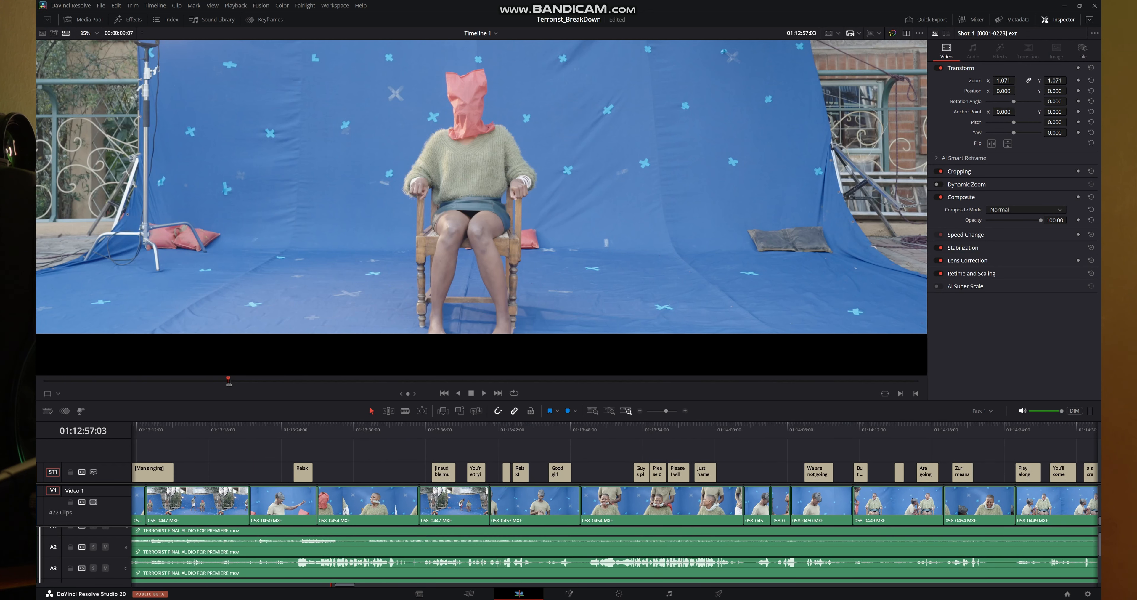
scroll(613, 503, "left", 8)
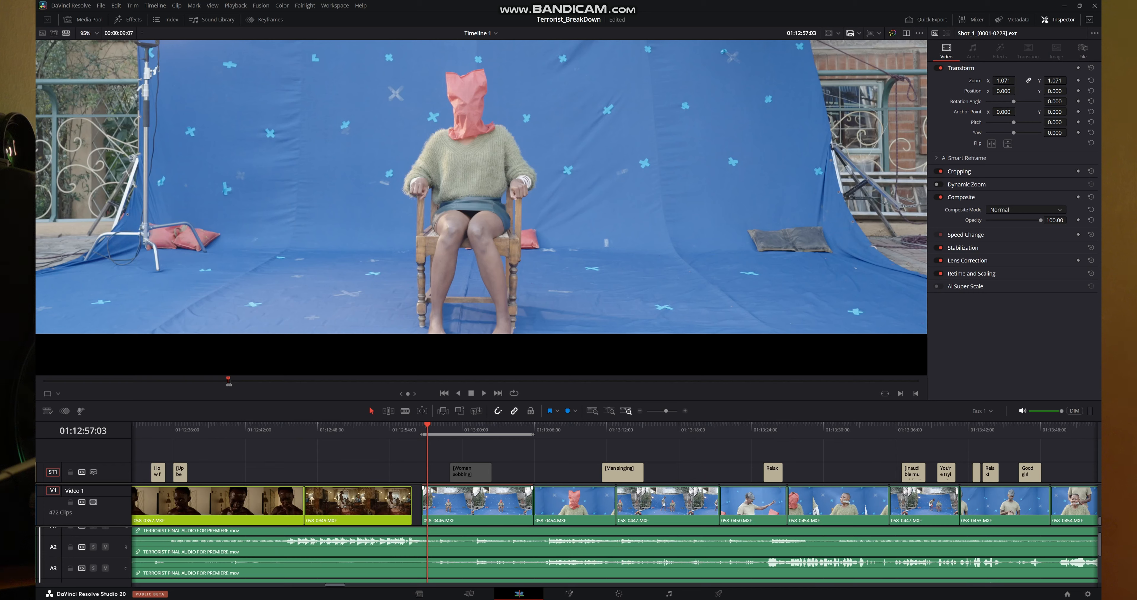
Step: Switch to NukeX and examine the compositing node trees, up to the Shot_23 TwoShot group
key("alt+Tab")
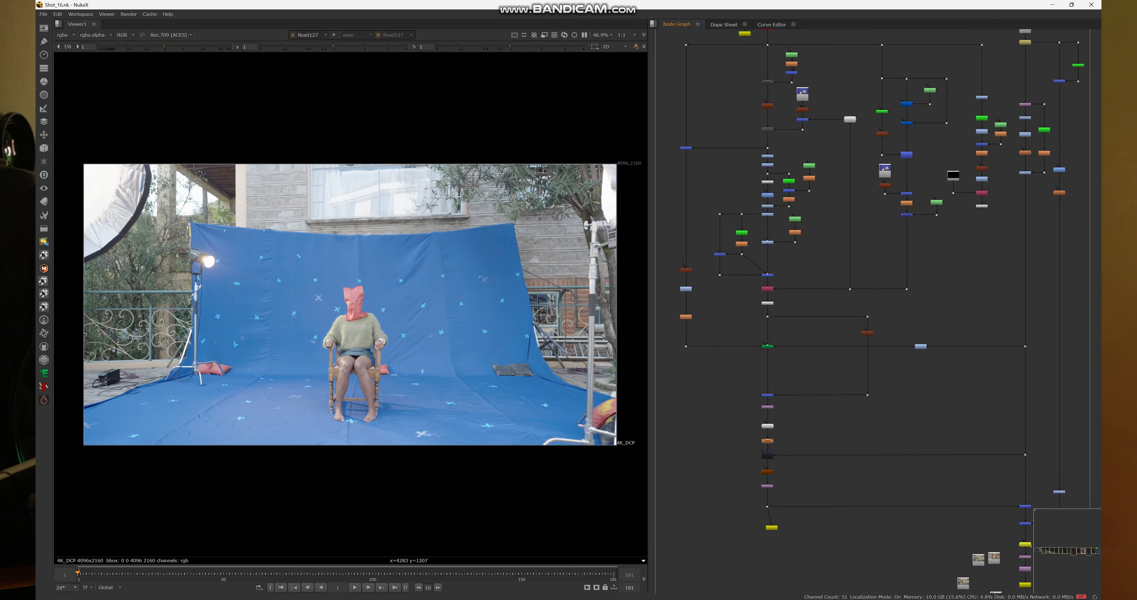
scroll(928, 278, "down", 3)
middle_click_drag(921, 251, 819, 245)
scroll(819, 249, "up", 3)
middle_click_drag(876, 328, 792, 297)
scroll(868, 207, "down", 2)
middle_click_drag(1060, 252, 630, 244)
middle_click_drag(994, 247, 1055, 279)
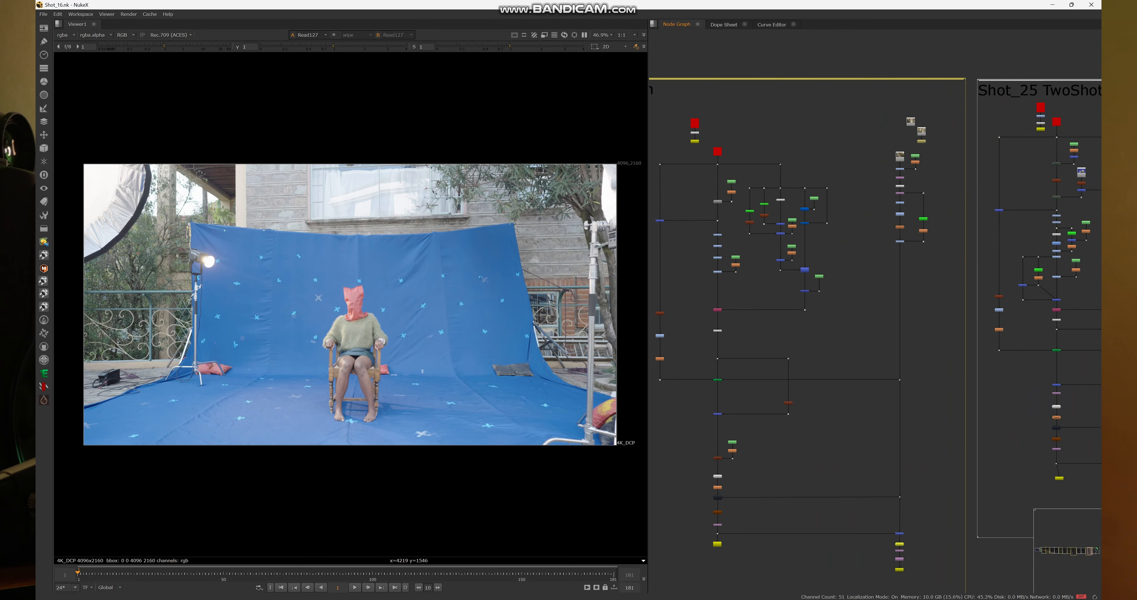
middle_click_drag(660, 251, 1090, 198)
scroll(792, 258, "up", 3)
scroll(762, 254, "down", 3)
scroll(835, 199, "up", 3)
middle_click_drag(834, 199, 868, 345)
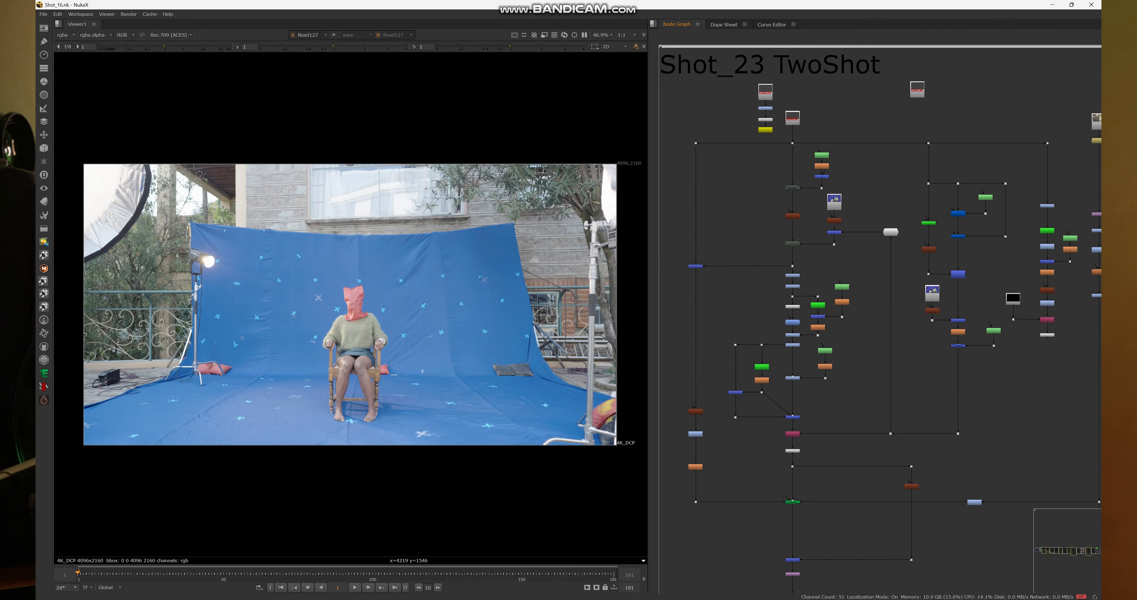
Step: Examine the Shot_24_Ron node tree from its read nodes down to its write nodes, selecting its backdrop to highlight it
scroll(874, 309, "down", 3)
middle_click_drag(971, 309, 874, 282)
scroll(794, 308, "up", 3)
scroll(874, 291, "down", 1)
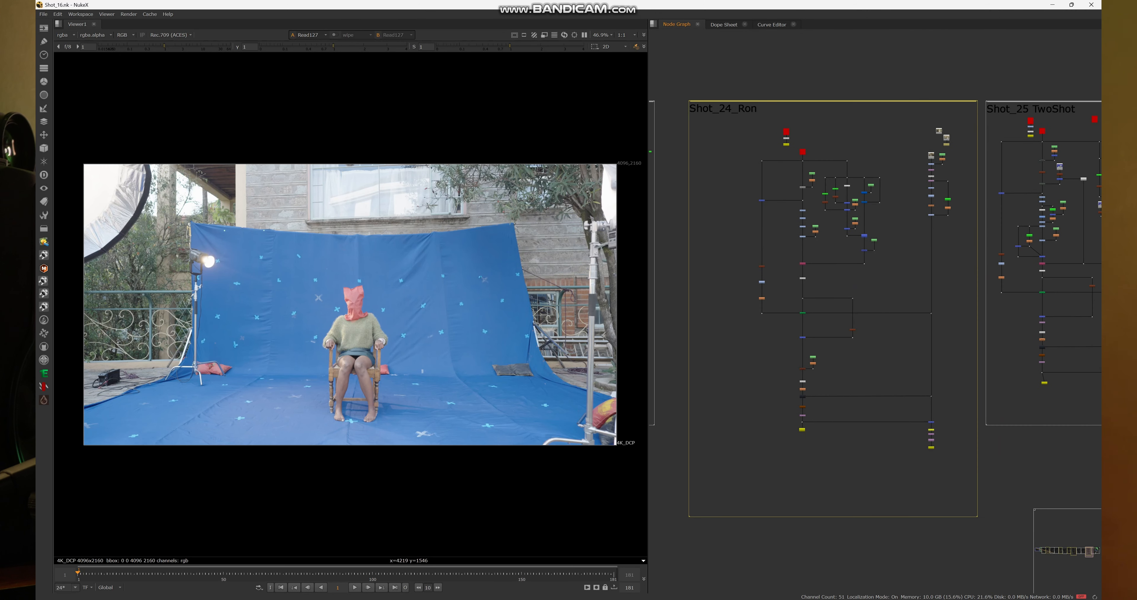
left_click_drag(698, 104, 856, 372)
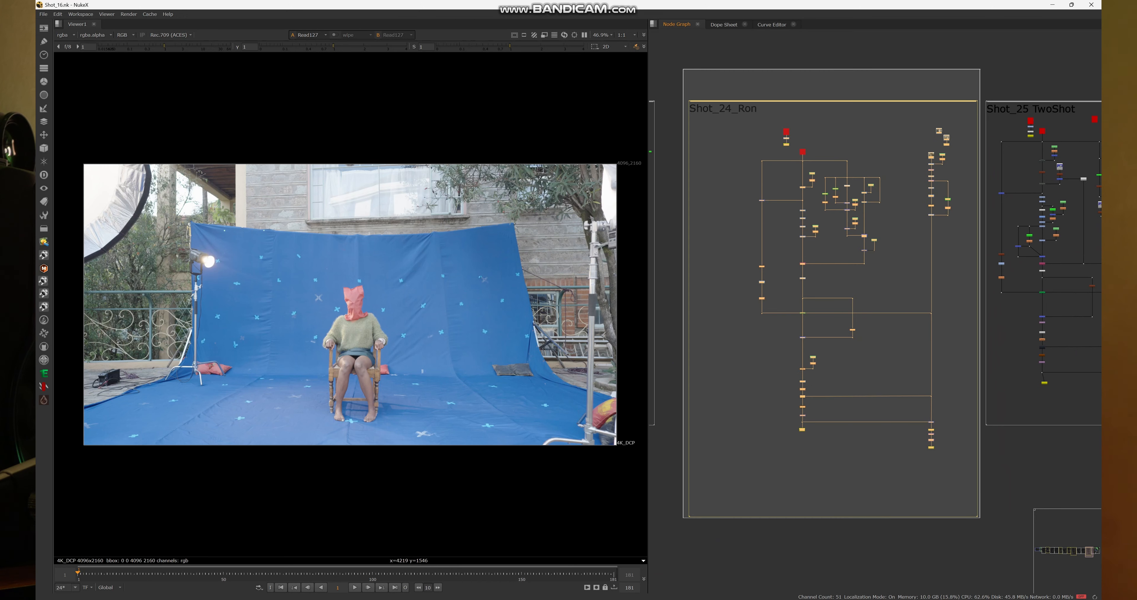
scroll(786, 159, "up", 4)
scroll(778, 150, "up", 3)
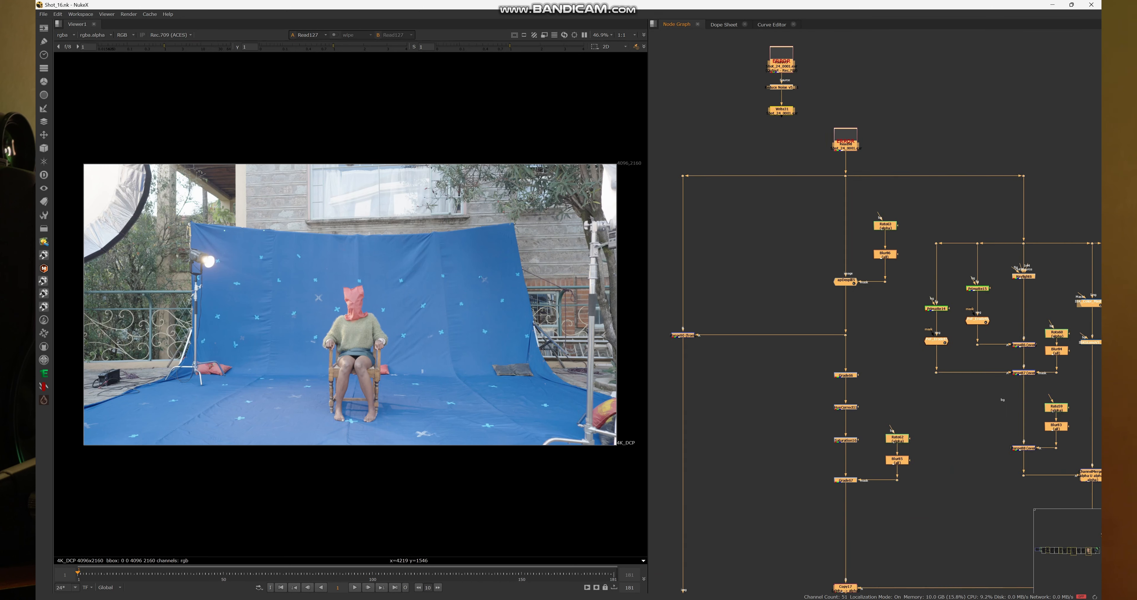
left_click_drag(867, 166, 867, 166)
scroll(887, 278, "down", 6)
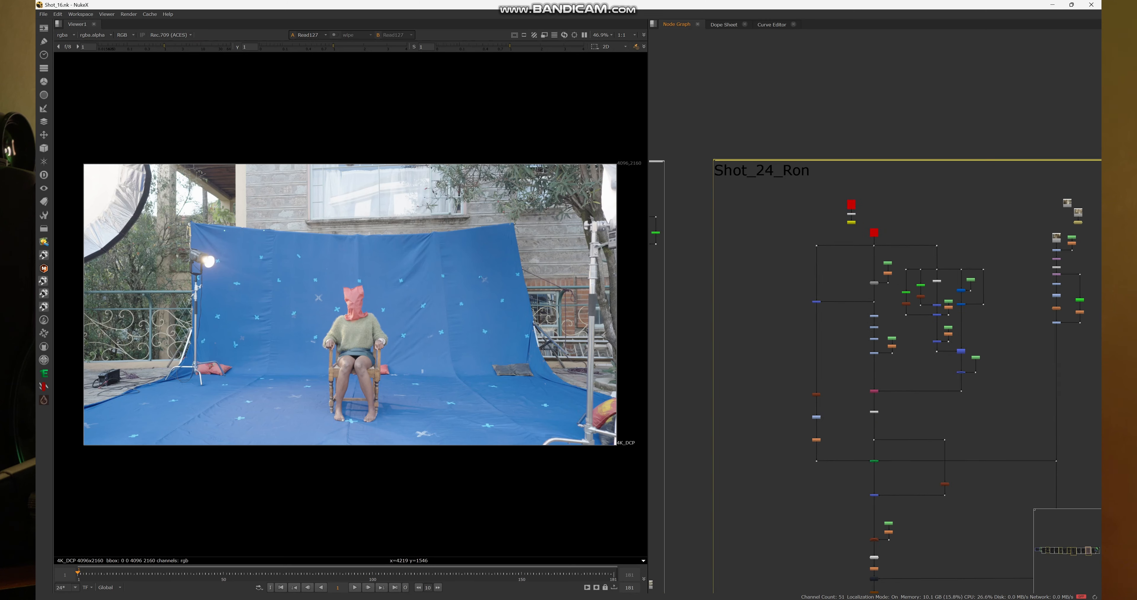
middle_click_drag(945, 468, 779, 221)
scroll(854, 353, "up", 4)
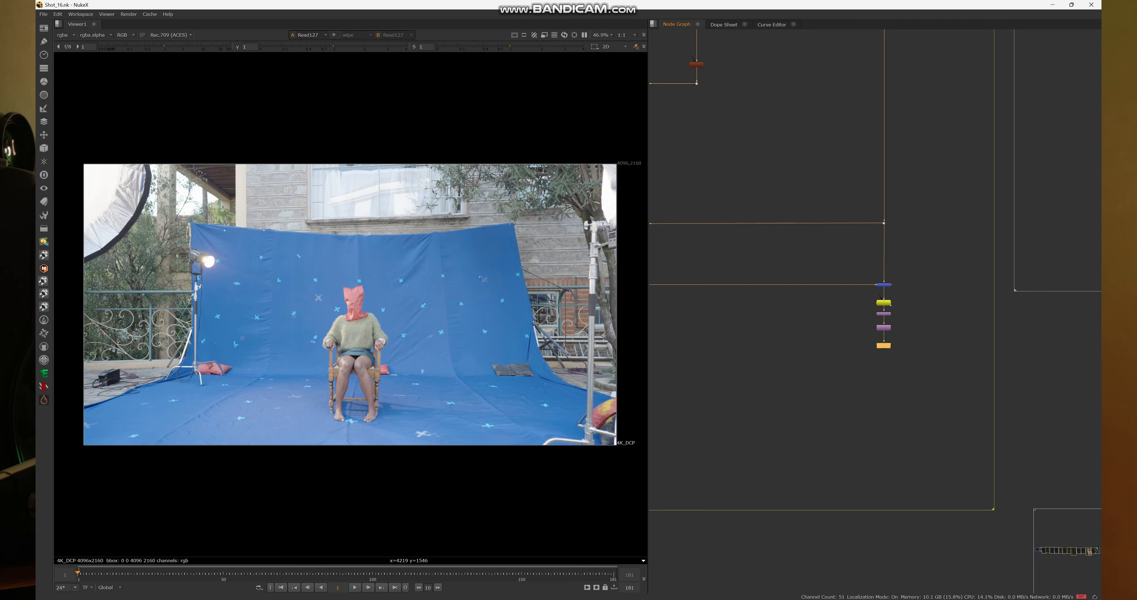
scroll(863, 339, "down", 5)
middle_click_drag(852, 309, 871, 403)
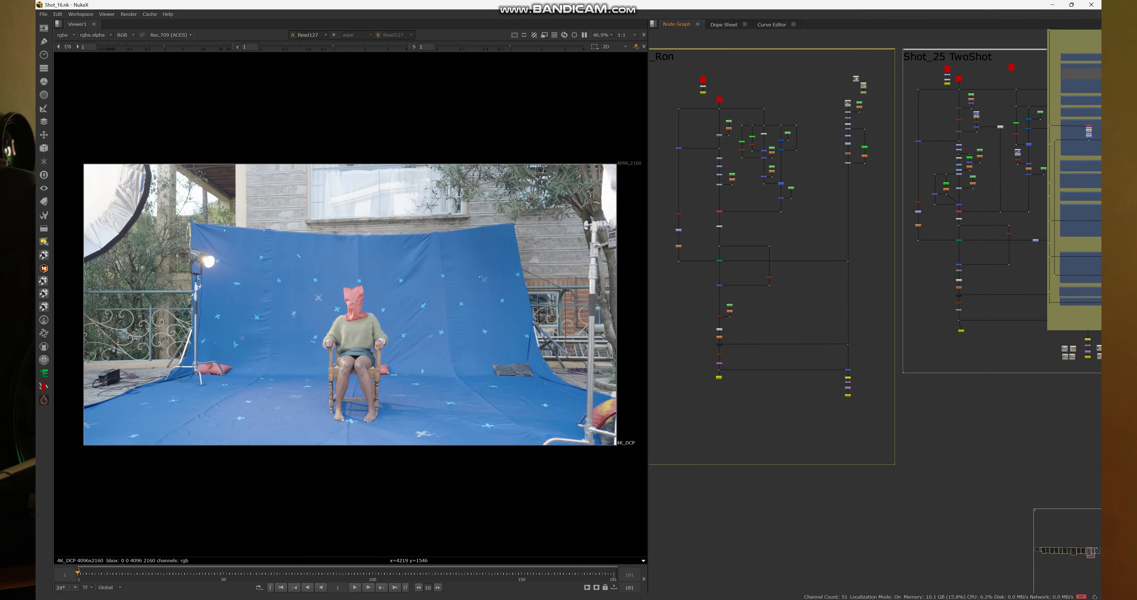
Step: Survey the row of shot backdrops in the node graph, from Shot_24_Ron and Shot_25 TwoShot back to Shot_1
scroll(736, 234, "up", 4)
scroll(781, 212, "down", 1)
scroll(781, 210, "down", 2)
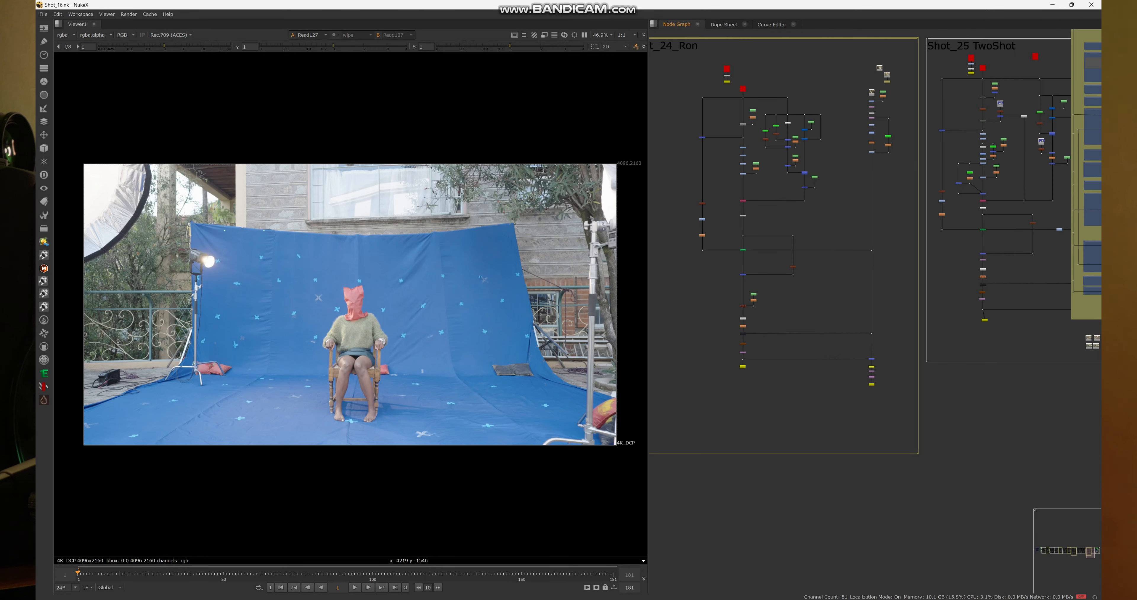
scroll(782, 211, "down", 5)
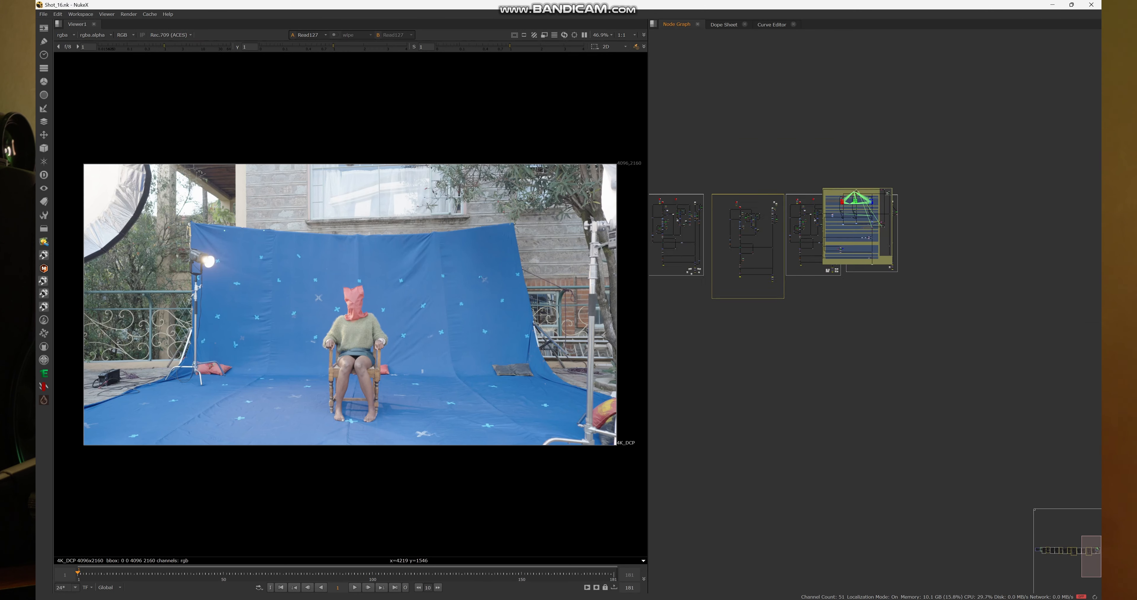
scroll(819, 210, "up", 6)
middle_click_drag(691, 223, 989, 207)
scroll(990, 212, "down", 3)
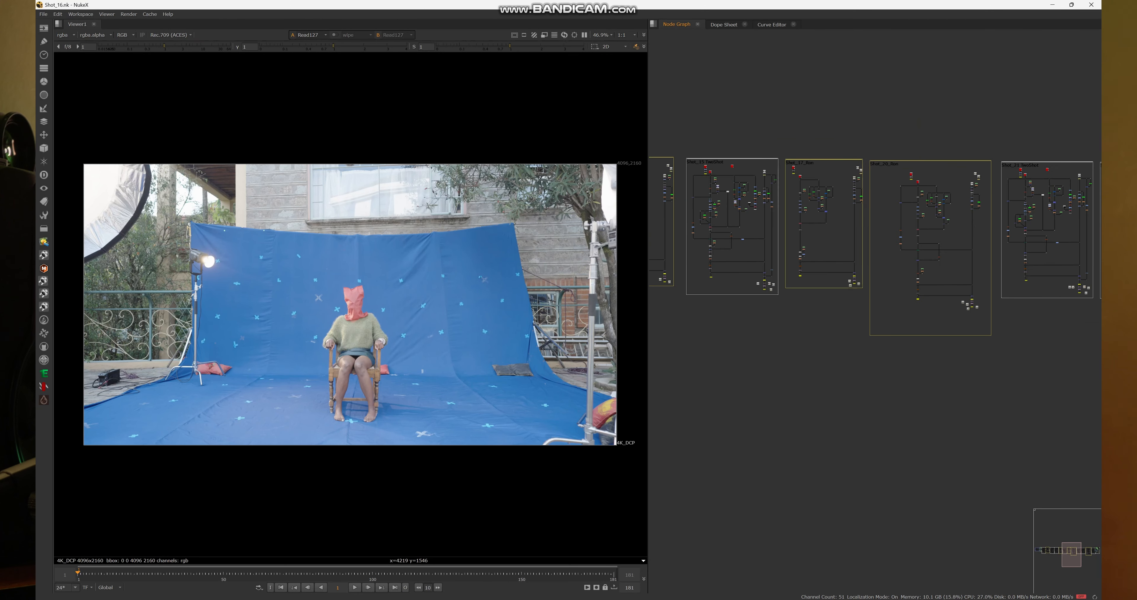
middle_click_drag(711, 238, 891, 211)
scroll(891, 212, "up", 1)
scroll(746, 199, "up", 1)
middle_click_drag(746, 198, 956, 212)
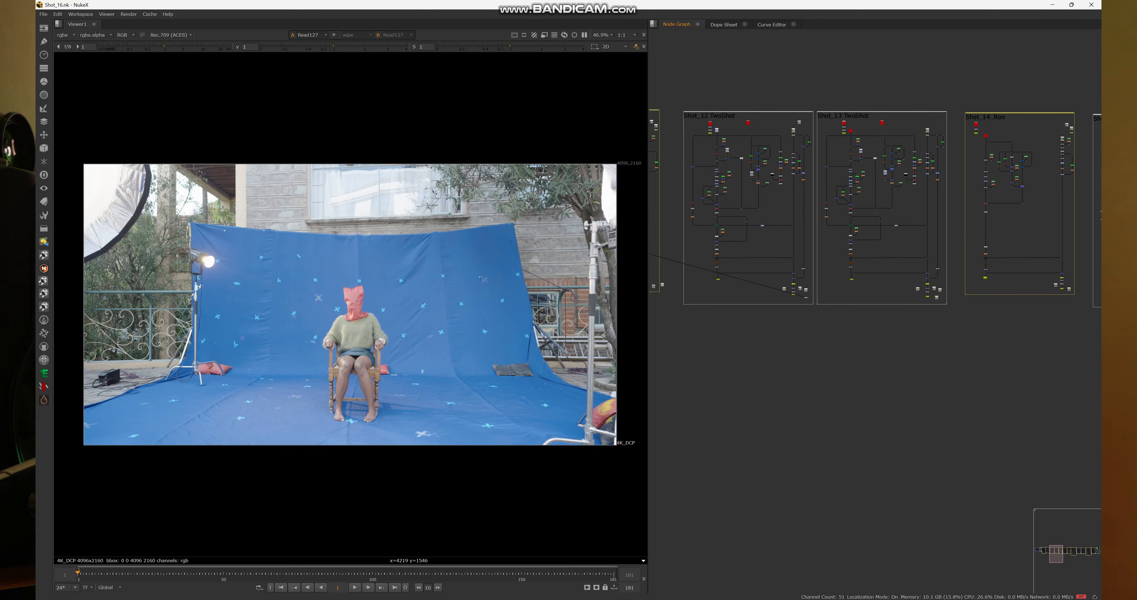
middle_click_drag(742, 177, 932, 215)
middle_click_drag(724, 212, 949, 207)
middle_click_drag(689, 190, 724, 144)
scroll(783, 173, "up", 5)
scroll(822, 162, "up", 5)
scroll(868, 181, "down", 3)
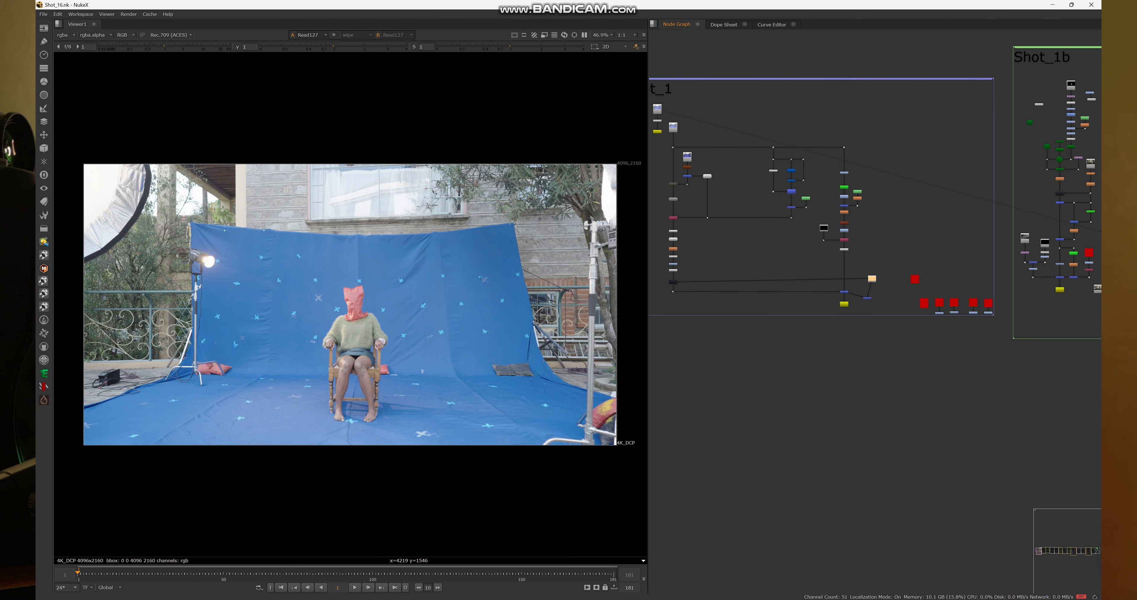
Step: Look over the Shot_1 node tree and show its original Read127 plate in the viewer
scroll(716, 128, "down", 1)
left_click_drag(656, 71, 873, 304)
left_click(873, 303)
scroll(682, 126, "down", 2)
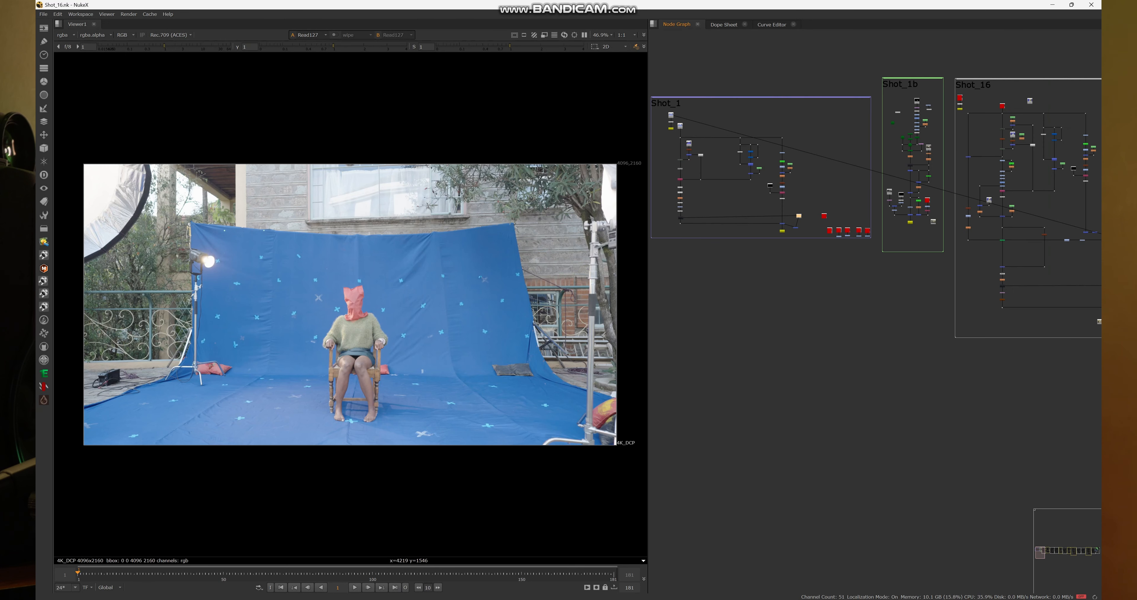
scroll(736, 144, "up", 8)
middle_click_drag(673, 121, 725, 148)
scroll(760, 148, "up", 1)
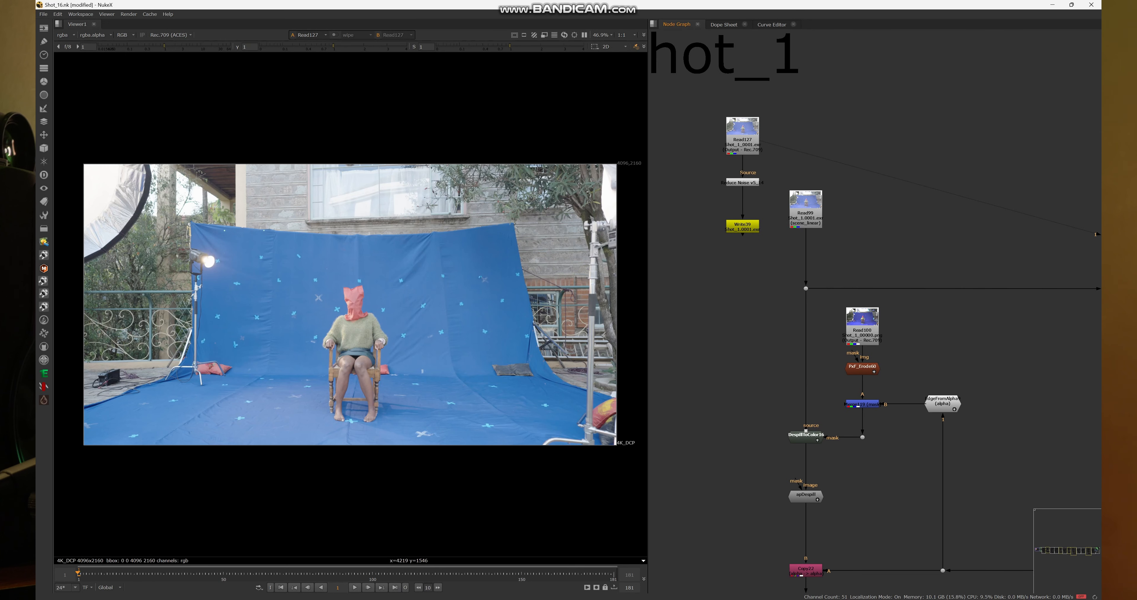
left_click(742, 145)
key("1")
scroll(725, 139, "up", 6)
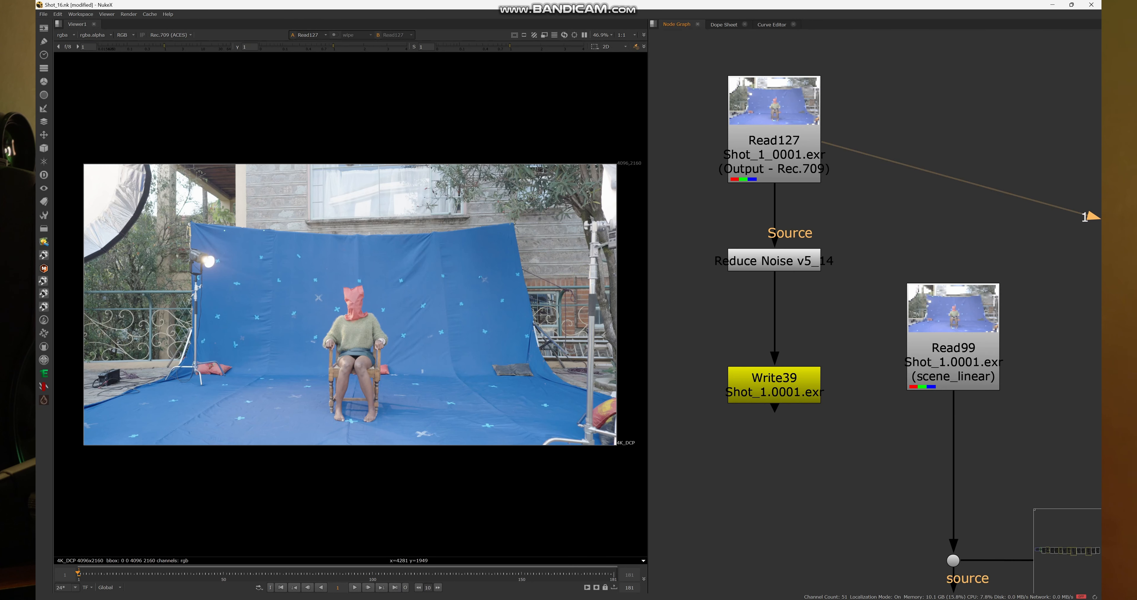
scroll(827, 245, "down", 4)
middle_click_drag(827, 245, 756, 179)
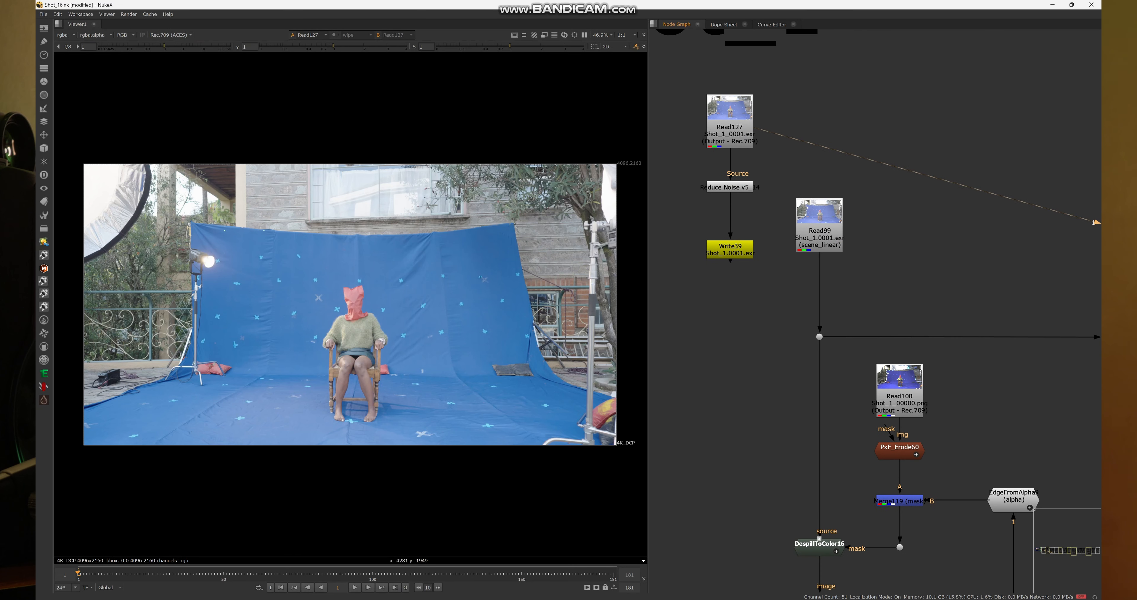
Step: View the output of Shot_1's Reduce Noise node and inspect the blue screen's upper edge for noise
left_click(731, 187)
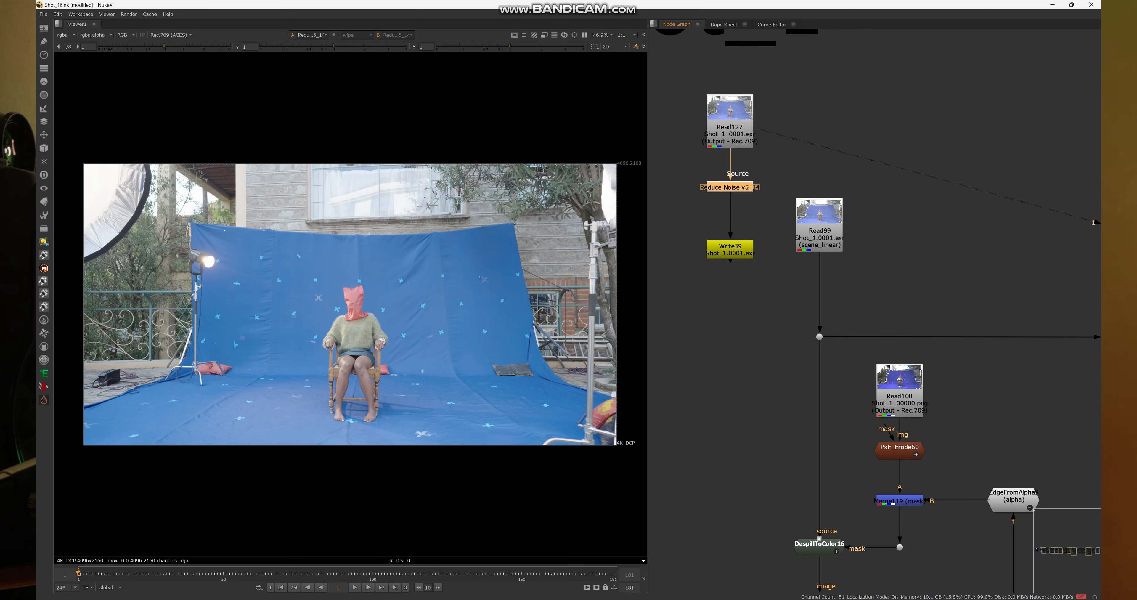
key("1")
scroll(784, 230, "down", 2)
scroll(382, 248, "up", 10)
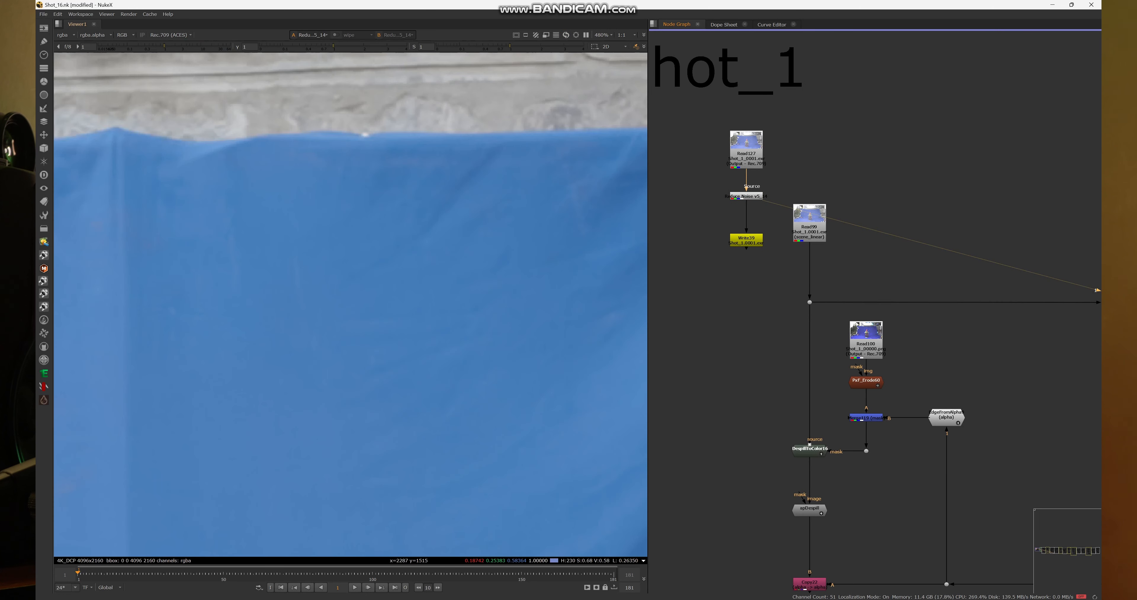
middle_click_drag(131, 228, 456, 221)
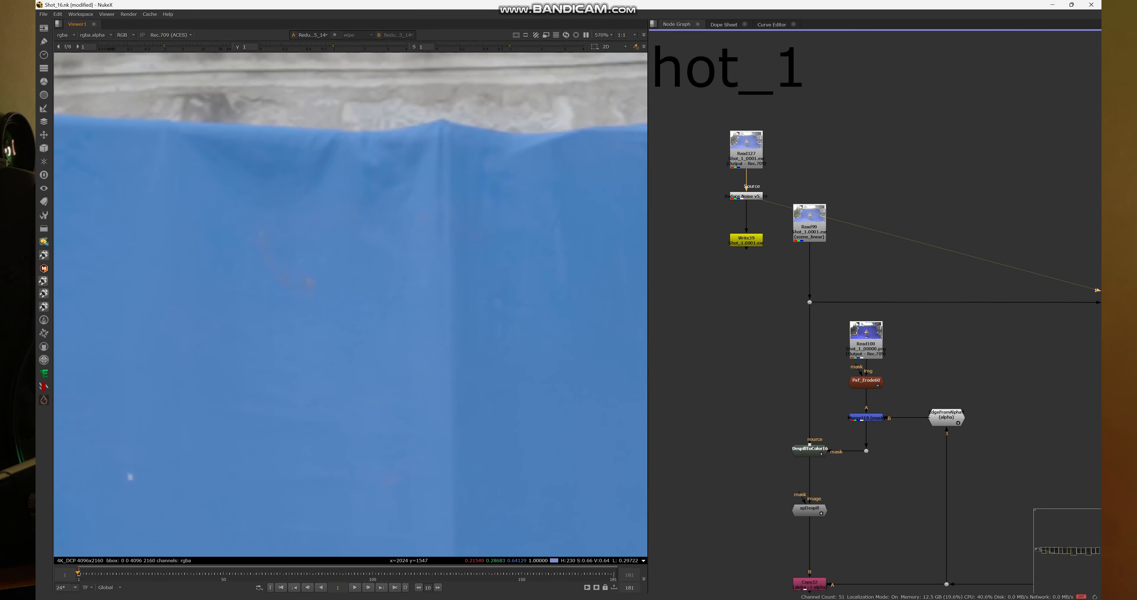
scroll(338, 219, "down", 10)
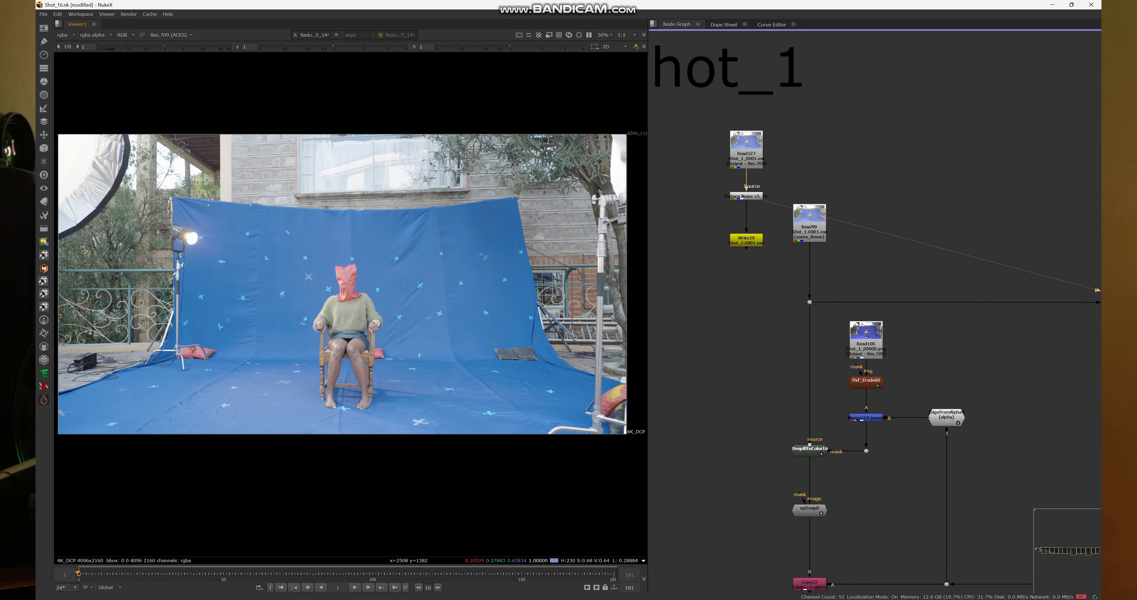
middle_click_drag(406, 242, 431, 213)
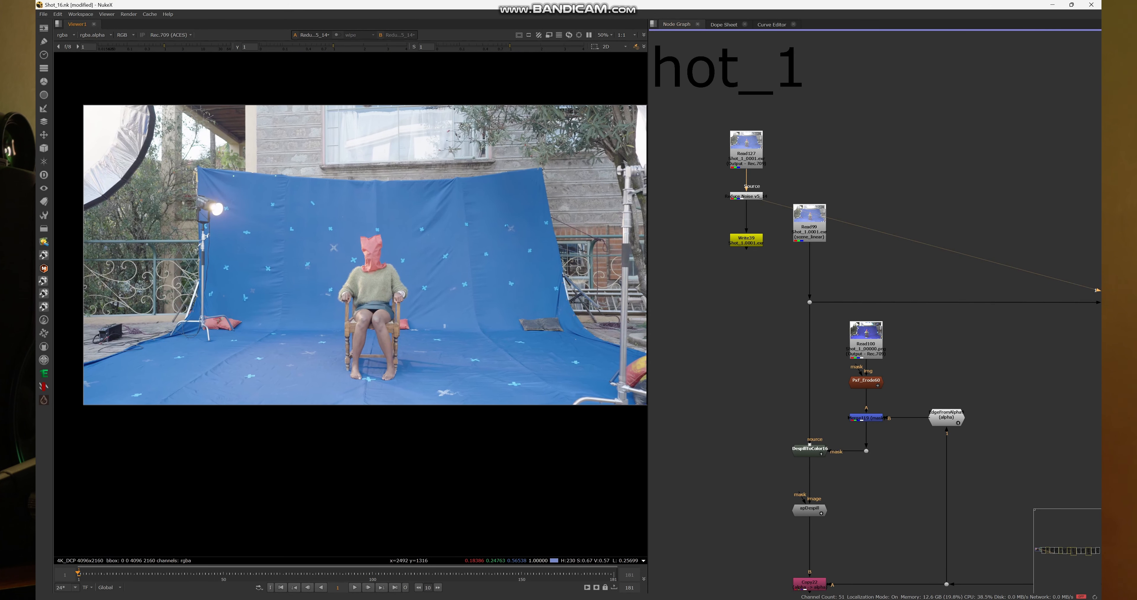
scroll(510, 230, "up", 3)
scroll(756, 135, "down", 4)
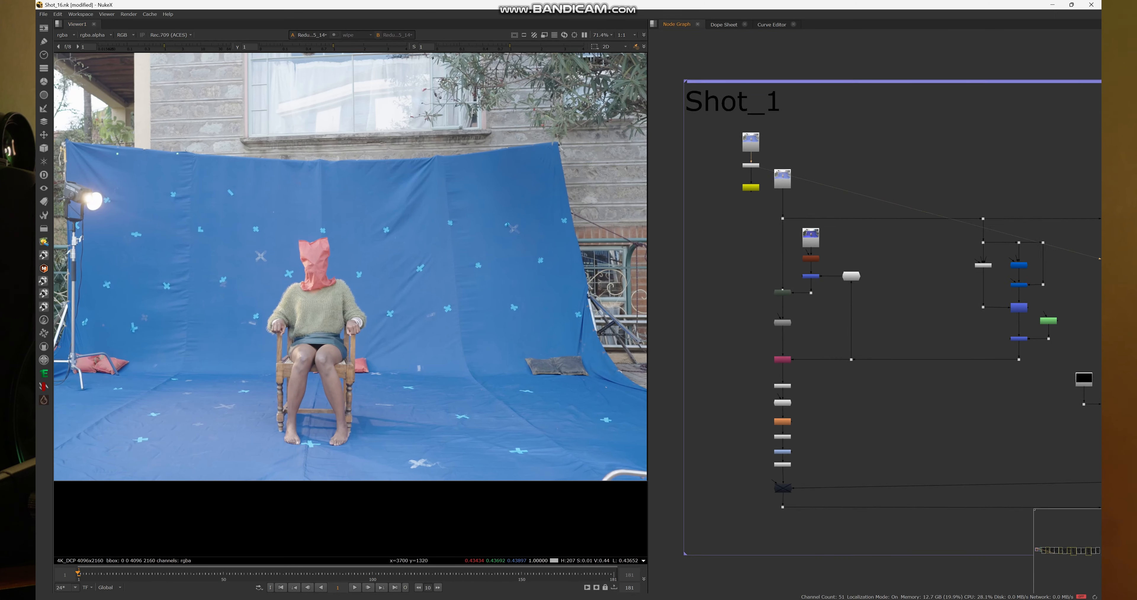
Step: Show the Read99 plate in the viewer and look closer at the despill branch below it
middle_click_drag(788, 170, 775, 164)
left_click(771, 173)
key("1")
left_click(813, 177)
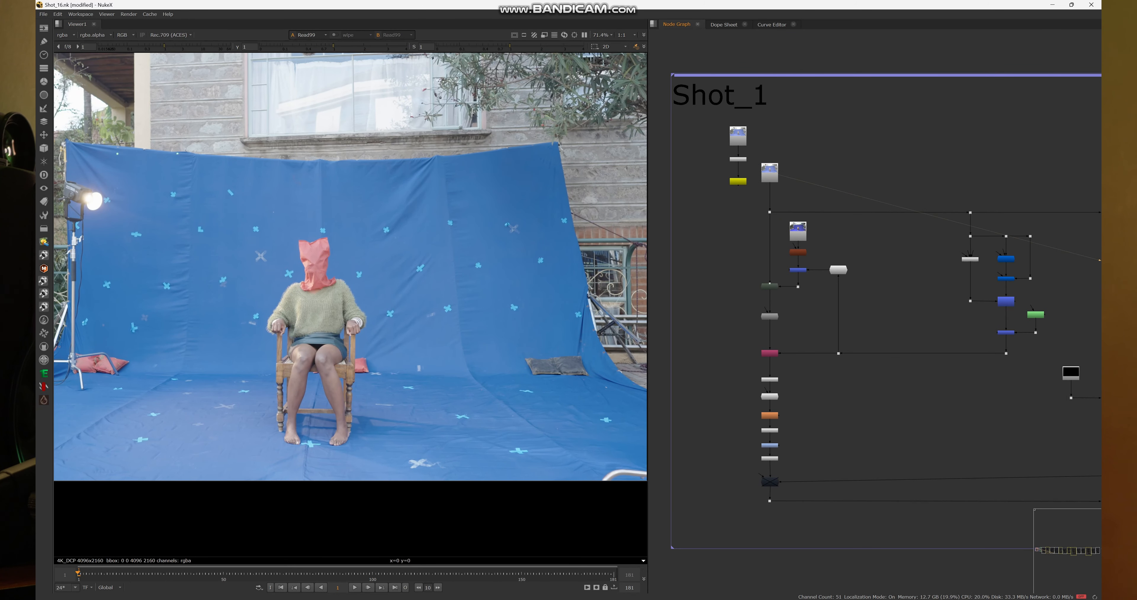
scroll(770, 335, "up", 5)
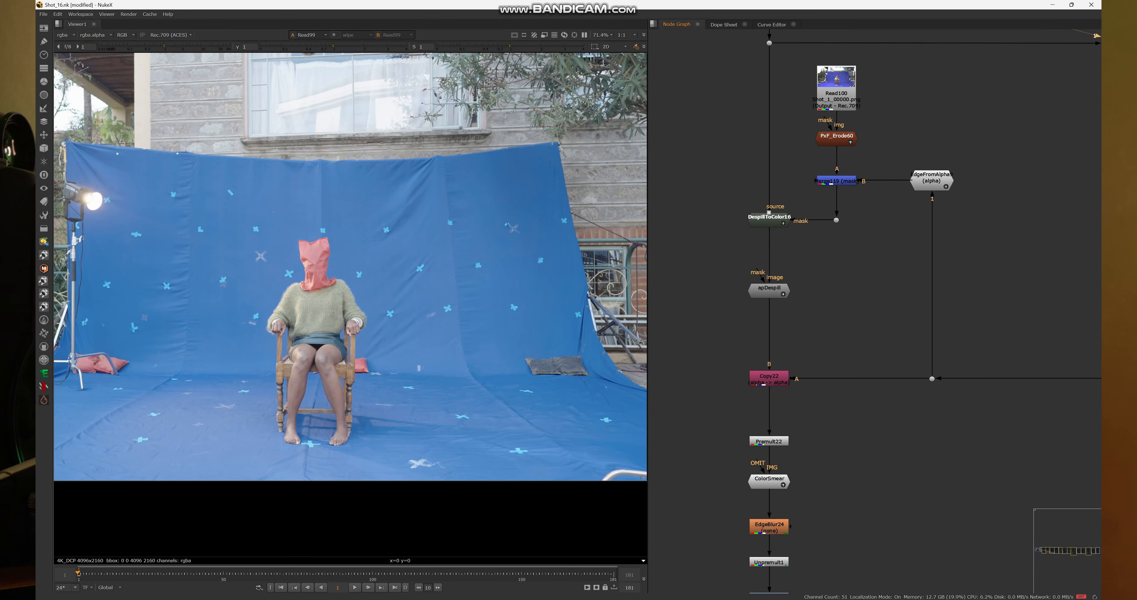
Step: View the DespillToColor node's output and inspect the sweater's edges and sleeves against the blue screen
scroll(782, 204, "down", 3)
key("1")
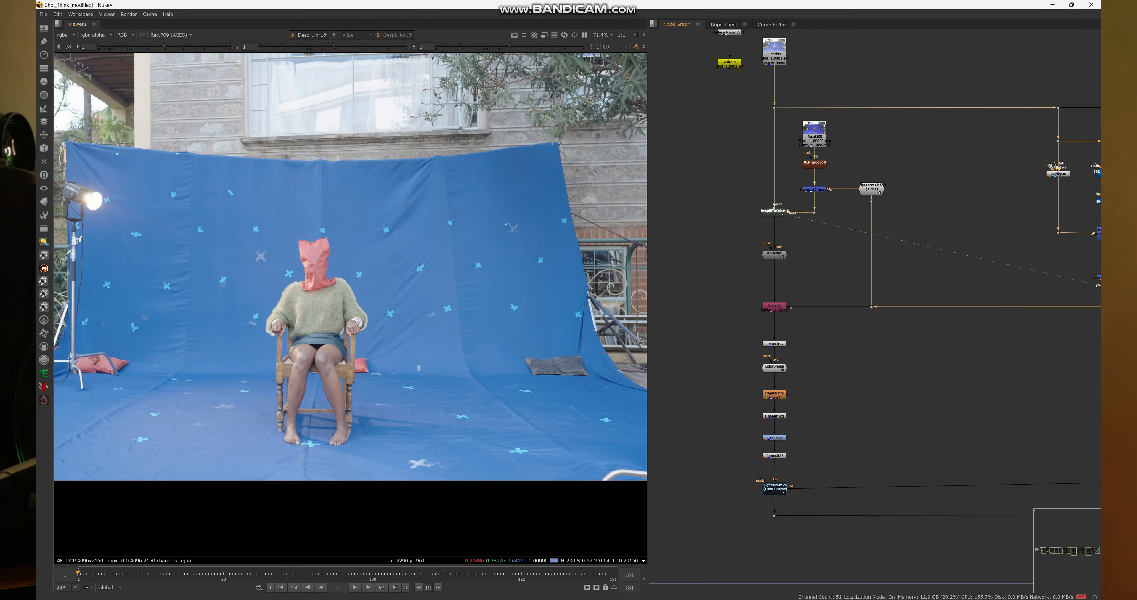
scroll(314, 306, "up", 7)
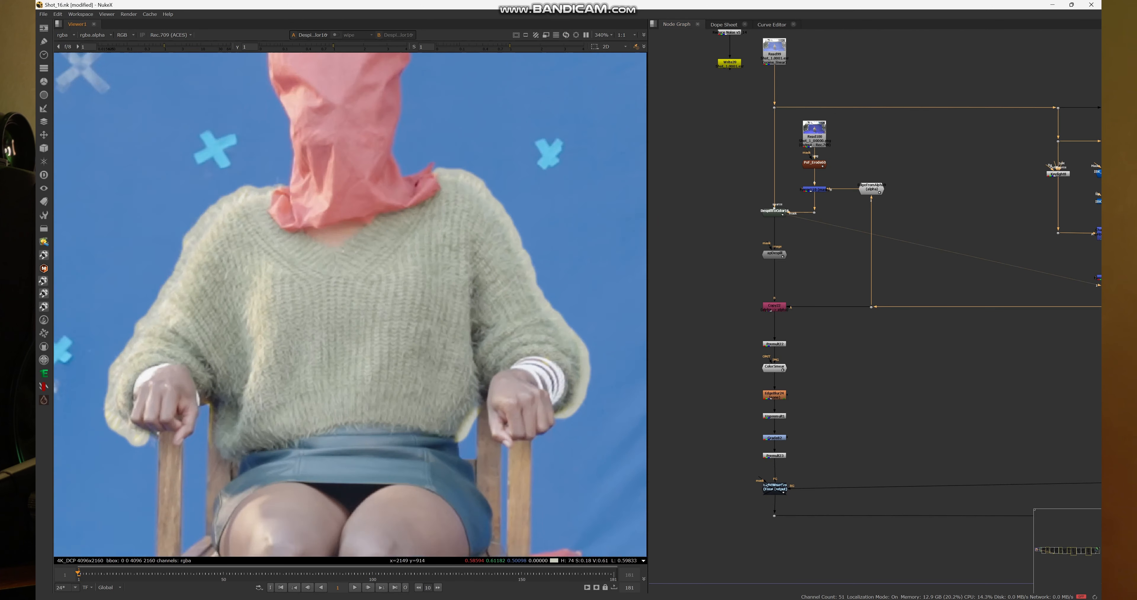
scroll(408, 263, "down", 1)
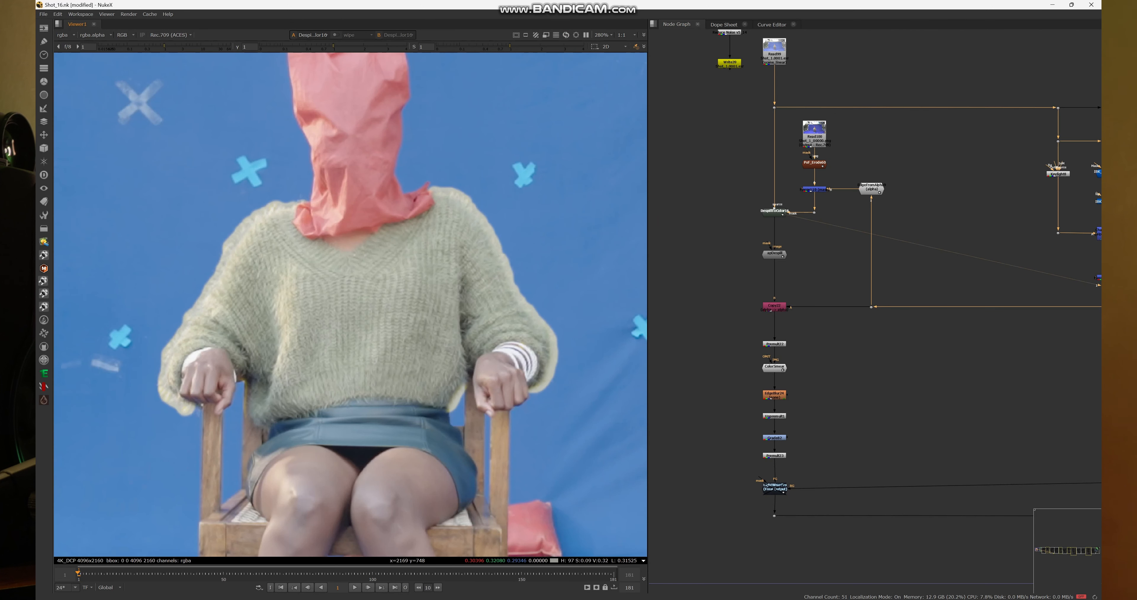
scroll(319, 337, "down", 3)
middle_click_drag(320, 337, 296, 342)
scroll(300, 342, "up", 3)
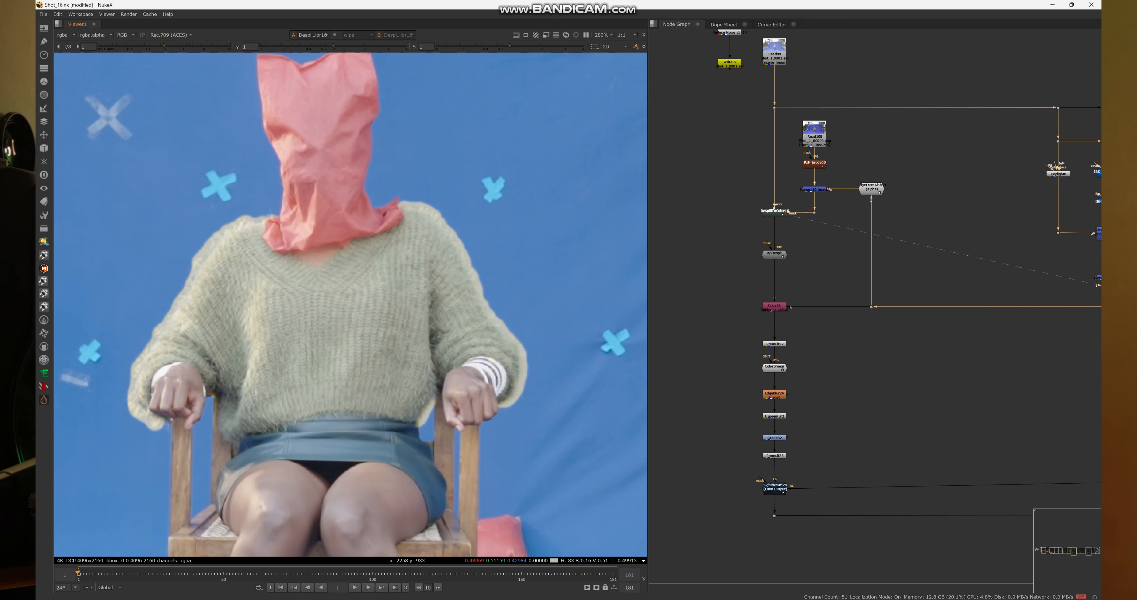
scroll(516, 375, "up", 3)
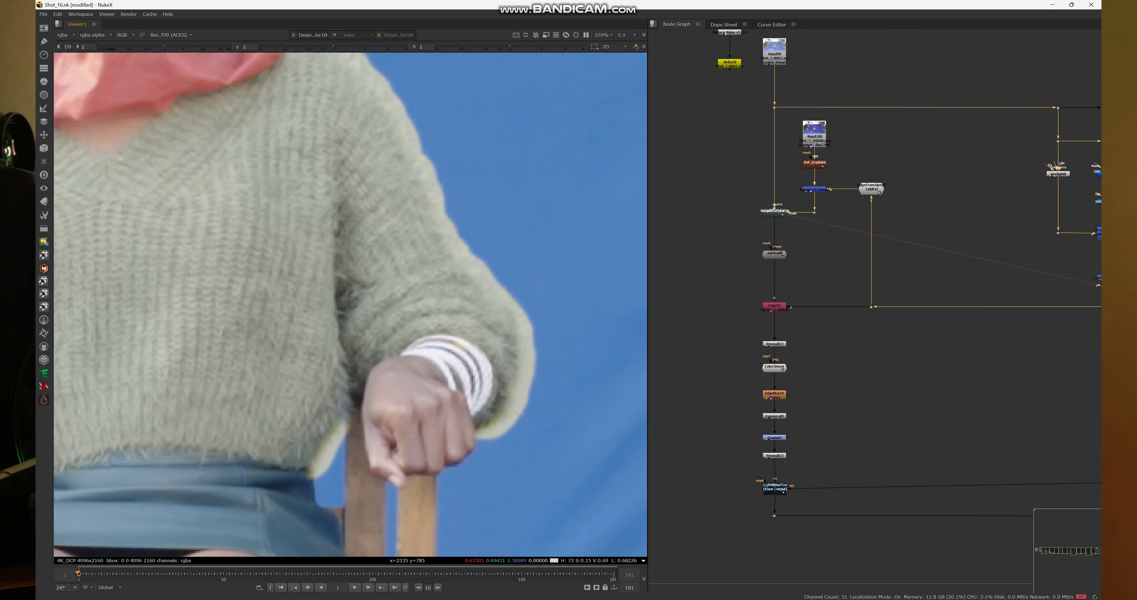
scroll(627, 297, "down", 3)
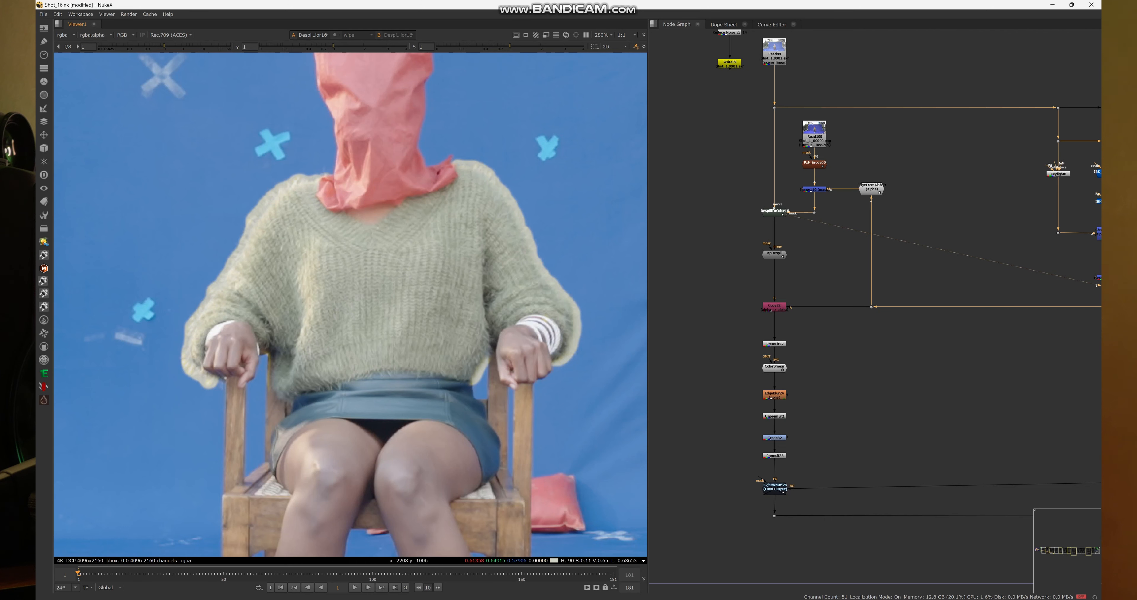
scroll(519, 295, "down", 1)
scroll(824, 209, "up", 1)
Step: View the alpha channel of the dot on the key branch that feeds Copy22 and EdgeFromAlpha
middle_click_drag(854, 315, 820, 290)
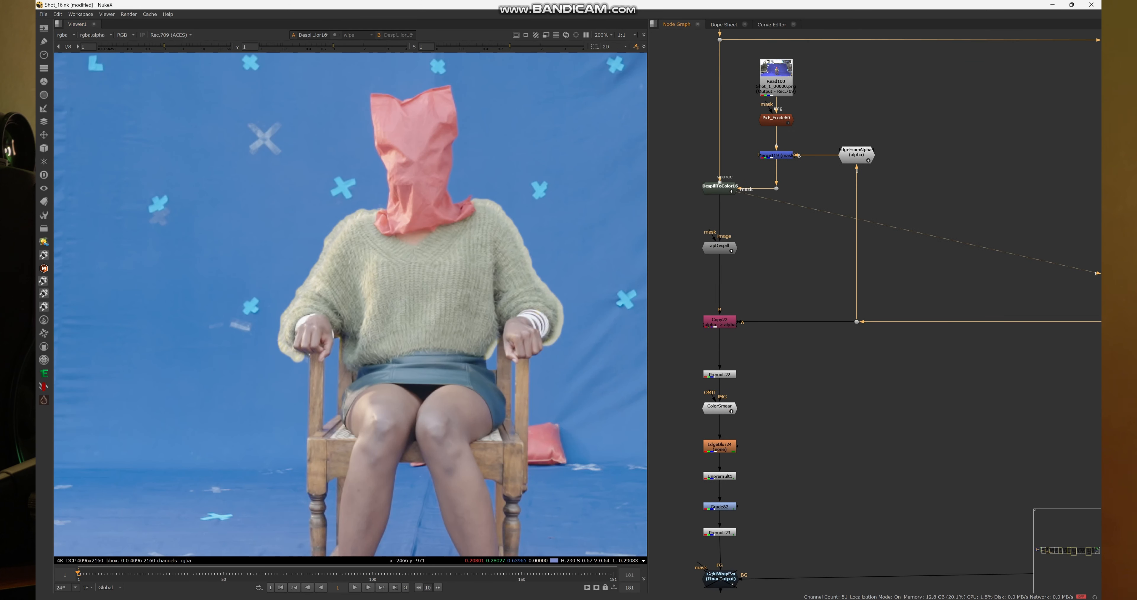
left_click_drag(821, 290, 908, 362)
key("1")
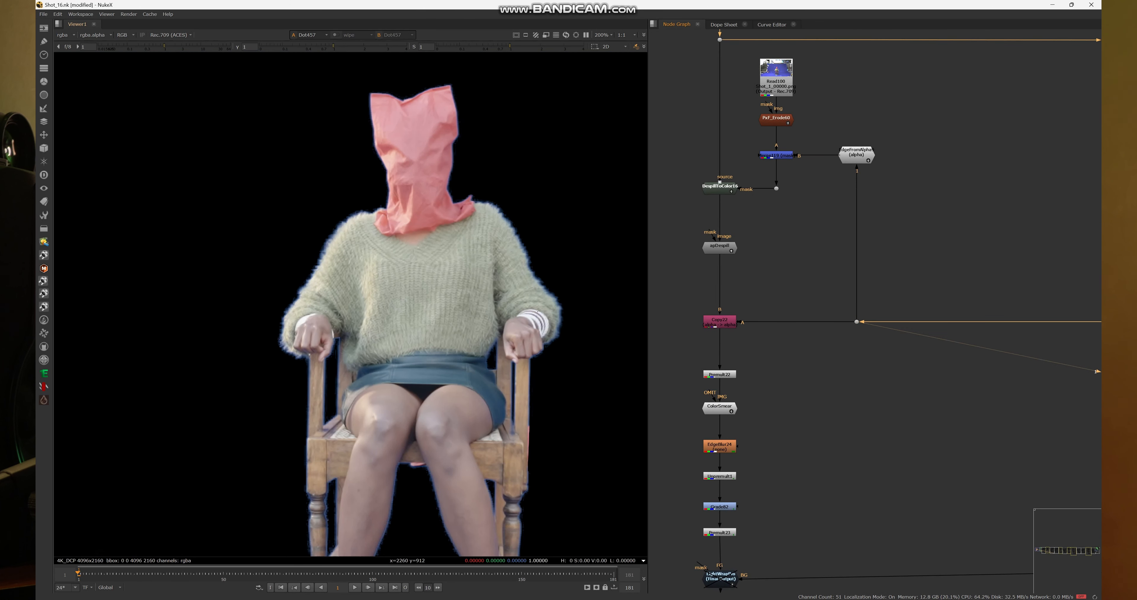
key("a")
scroll(471, 223, "down", 1)
middle_click_drag(471, 222, 423, 209)
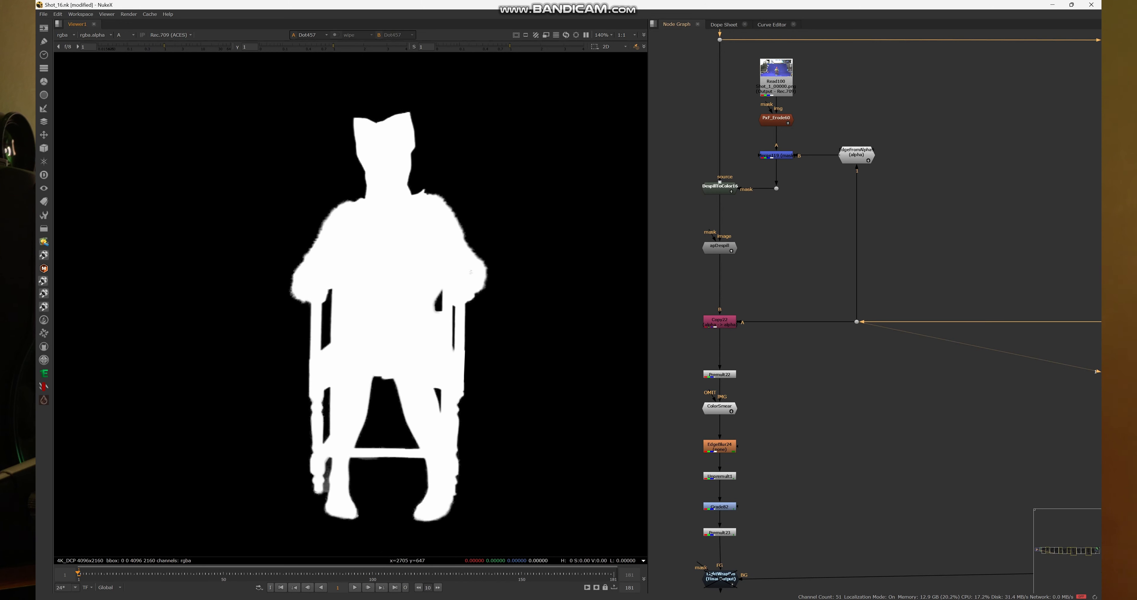
Step: View the edge matte produced by the EdgeFromAlpha node
left_click(856, 155)
key("1")
middle_click_drag(859, 176, 861, 220)
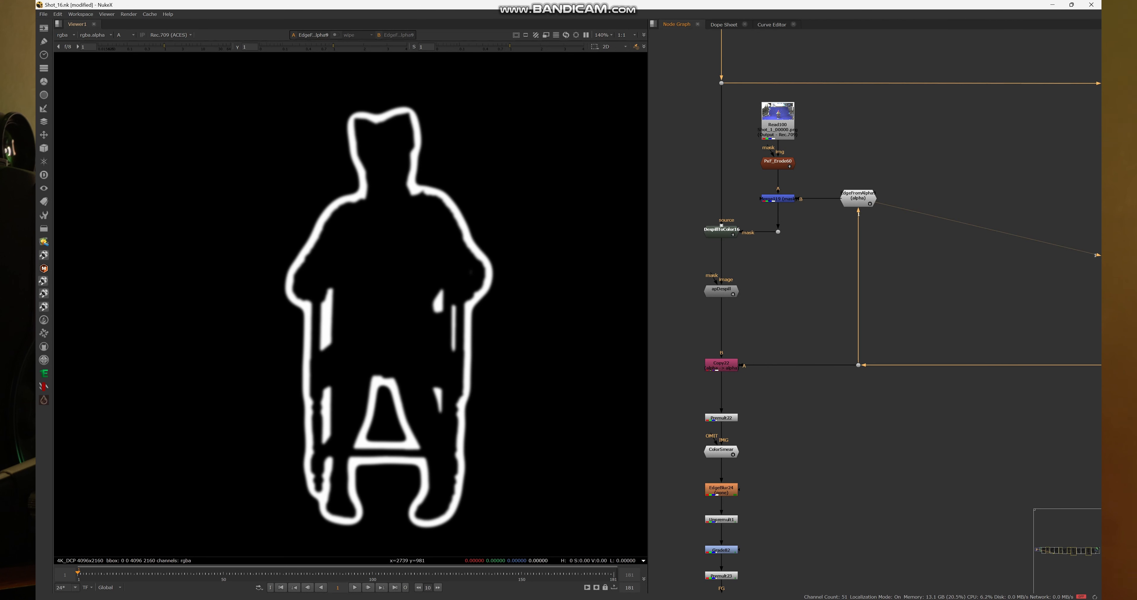
Step: View the Merge119 output and inspect the edge matte limited to the sweater's shoulders and sleeves
left_click(778, 198)
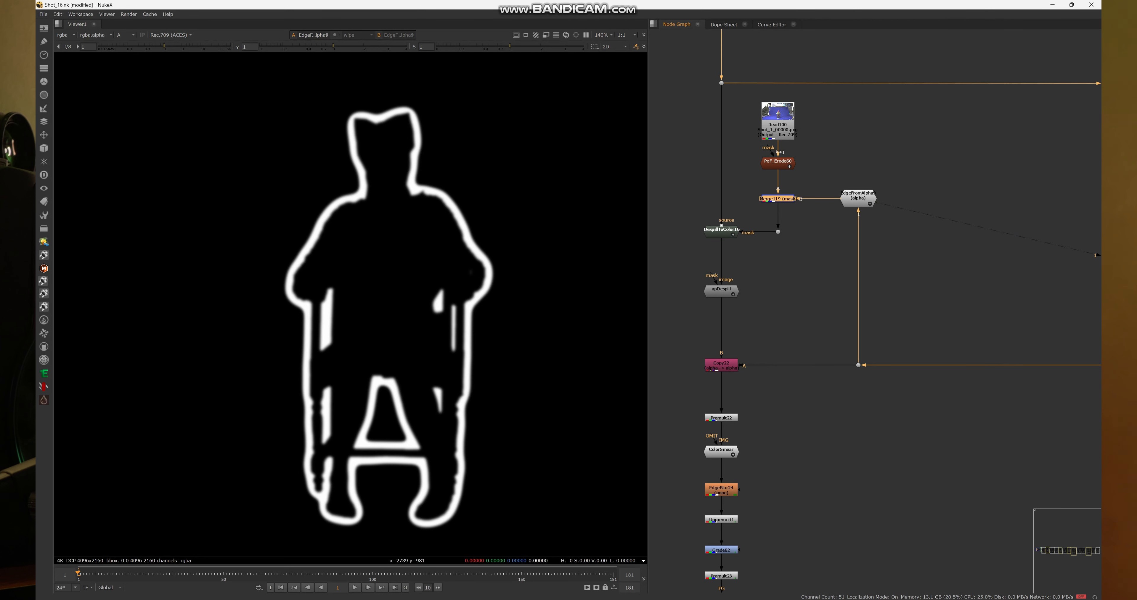
key("1")
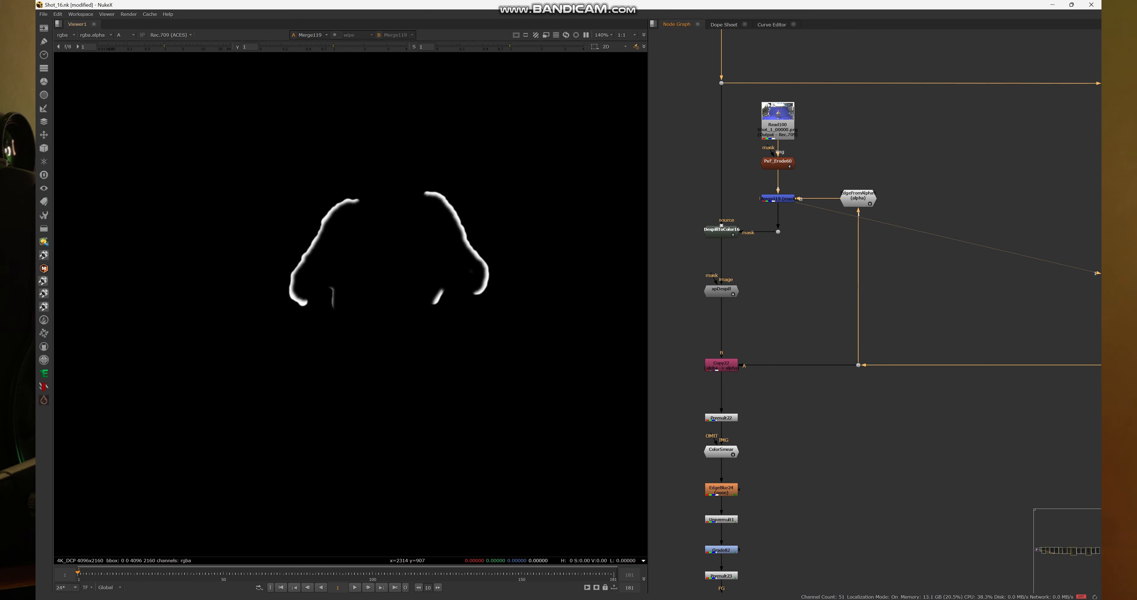
scroll(455, 149, "up", 3)
middle_click_drag(469, 279, 473, 299)
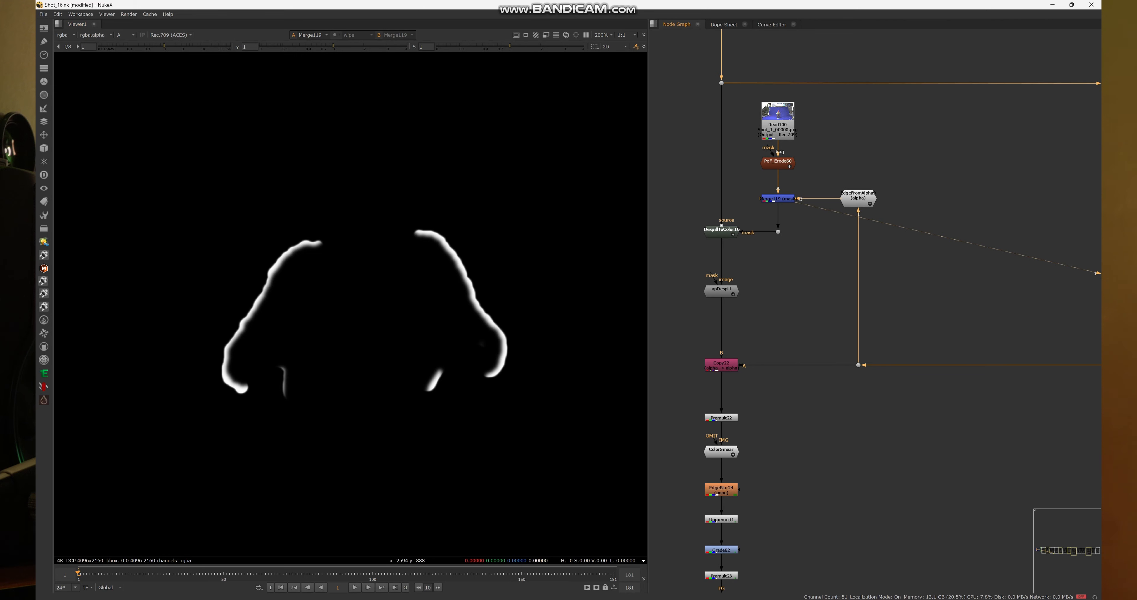
Step: Return to the DespillToColor output in full colour and check the sweater's shoulder and sleeve edge up close
left_click_drag(691, 208, 756, 253)
key("1")
left_click(756, 255)
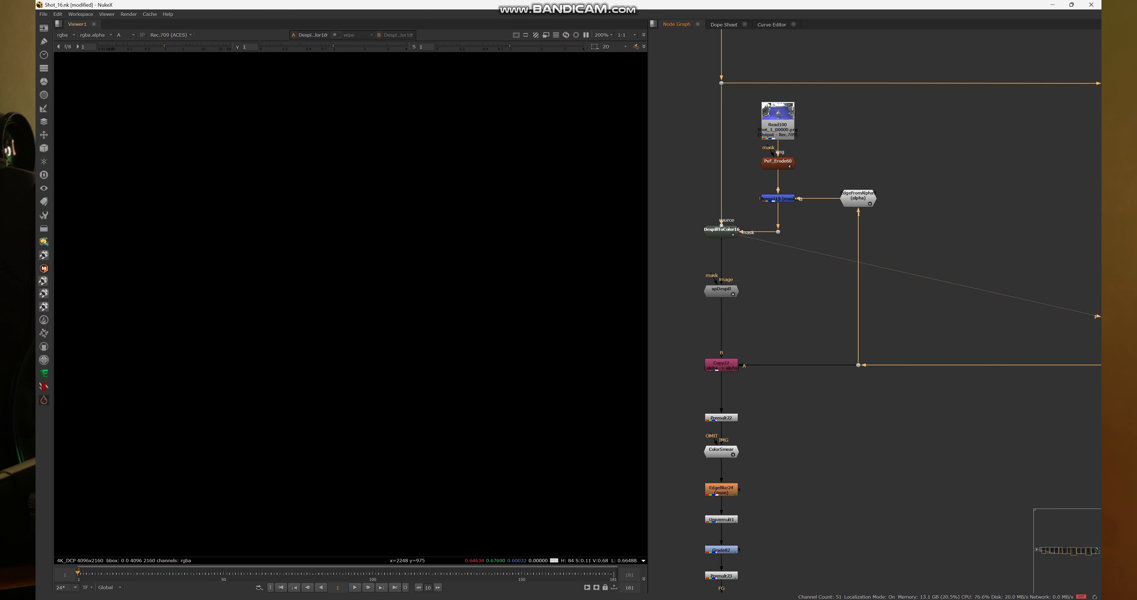
key("a")
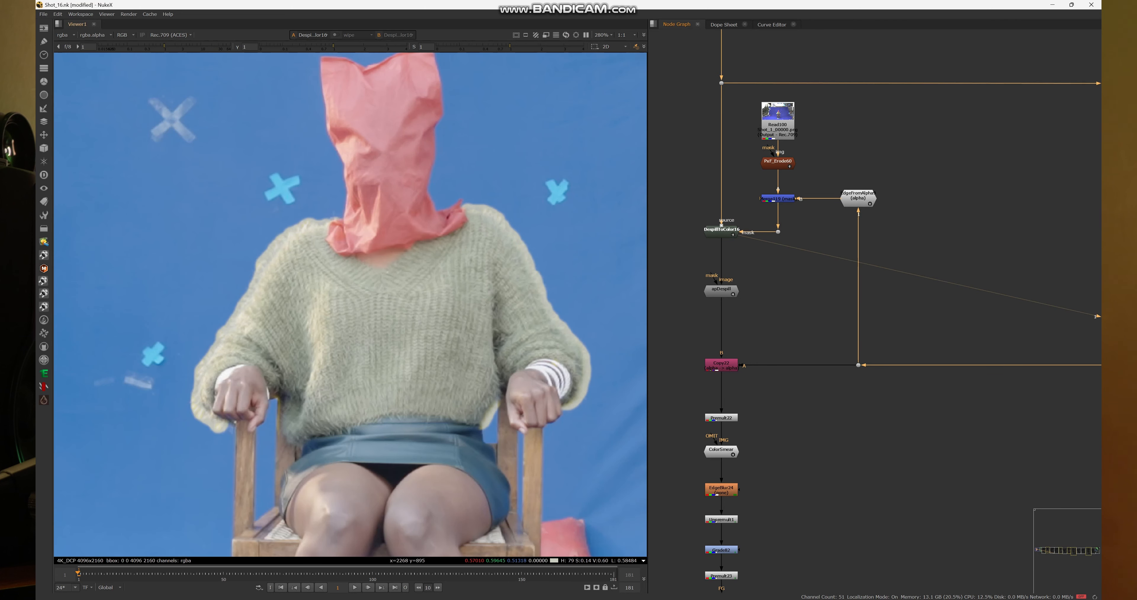
scroll(563, 317, "up", 5)
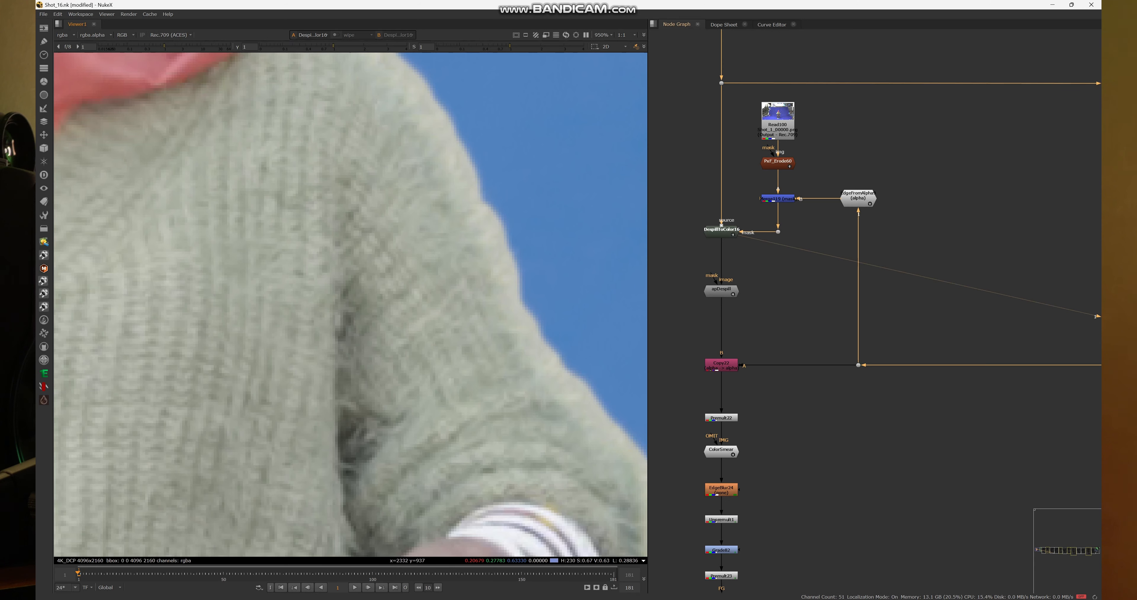
scroll(563, 318, "down", 6)
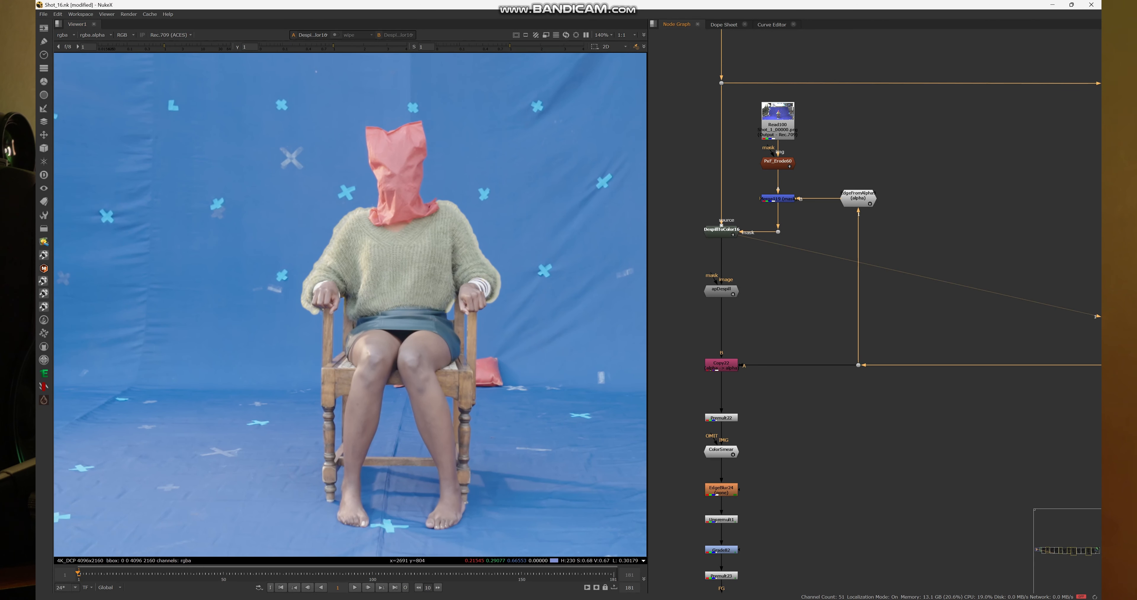
Step: View the output of the apDespill node with the whole seated figure in frame
left_click(721, 290)
key("1")
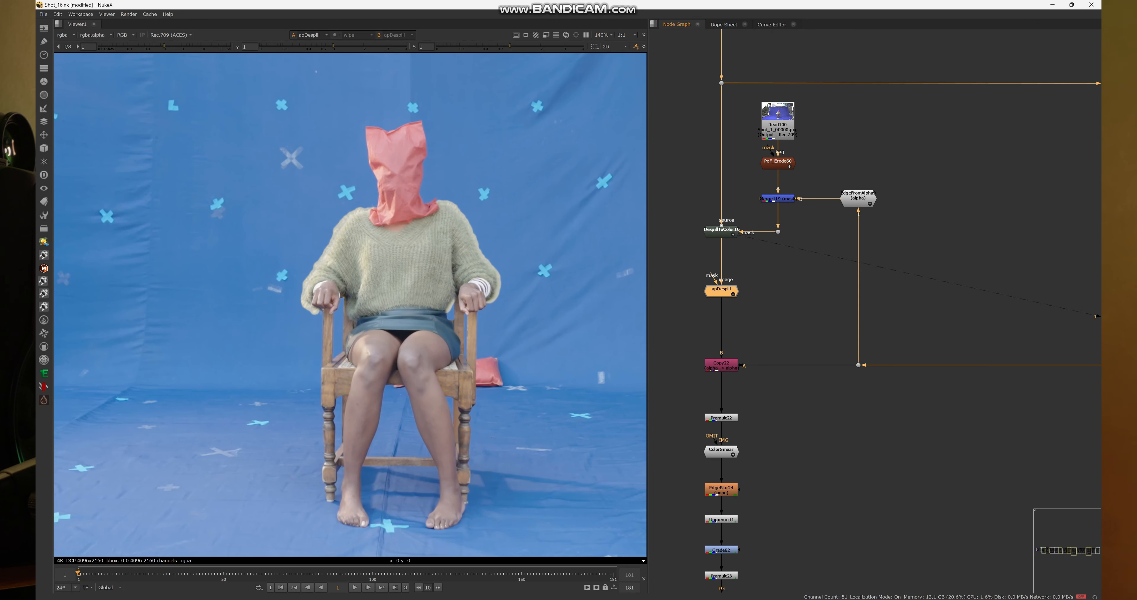
scroll(393, 293, "down", 3)
middle_click_drag(393, 293, 358, 283)
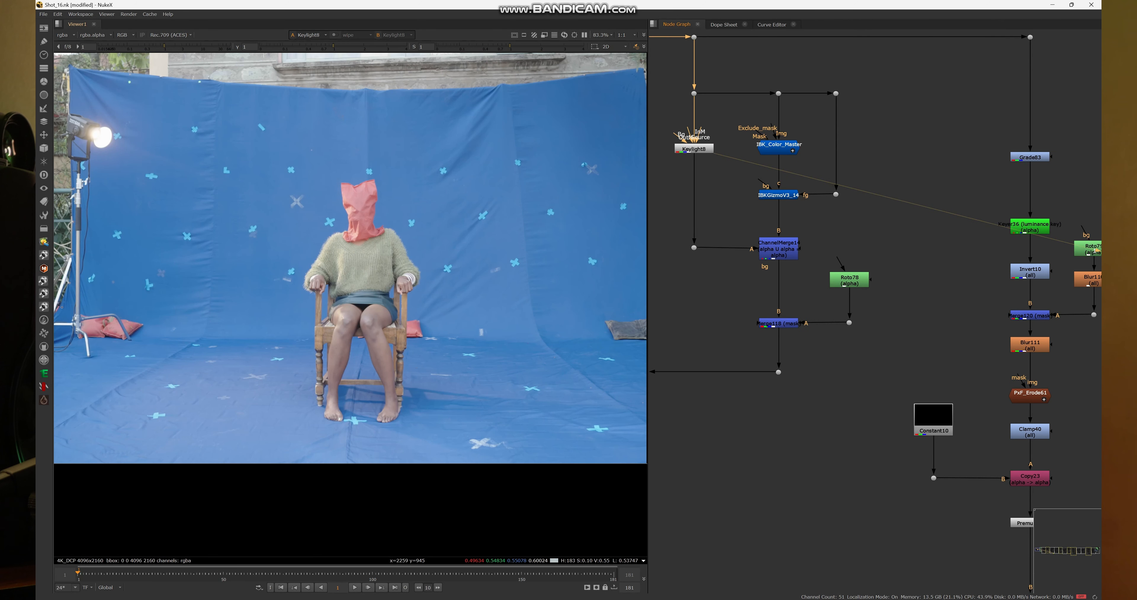
Step: View the Keylight8 alpha channel and inspect the matte of the seated figure
key("a")
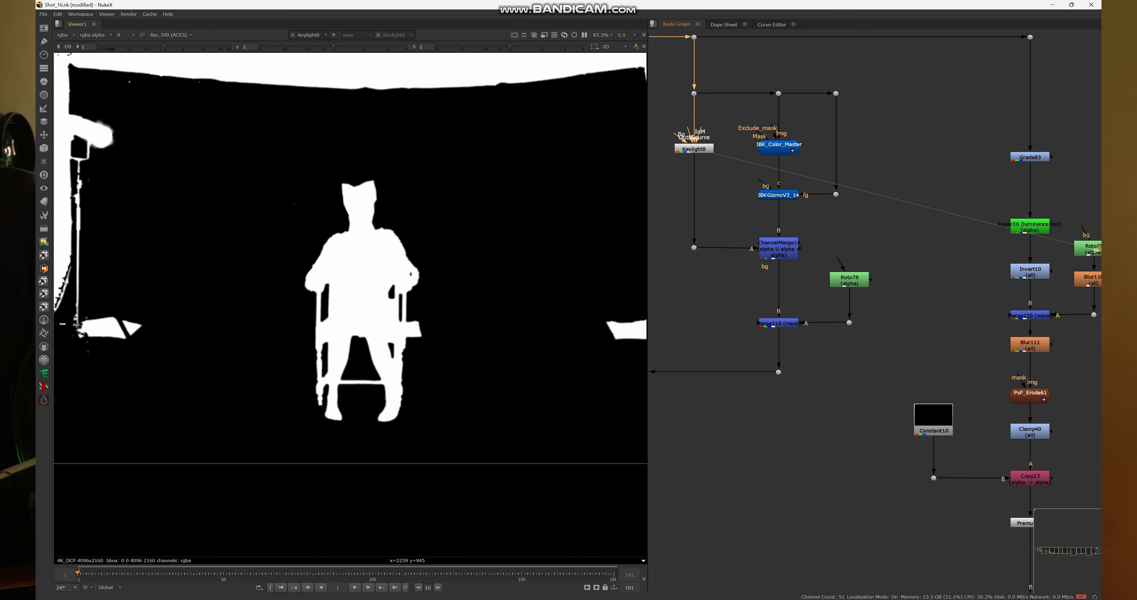
scroll(386, 256, "up", 5)
scroll(386, 256, "down", 3)
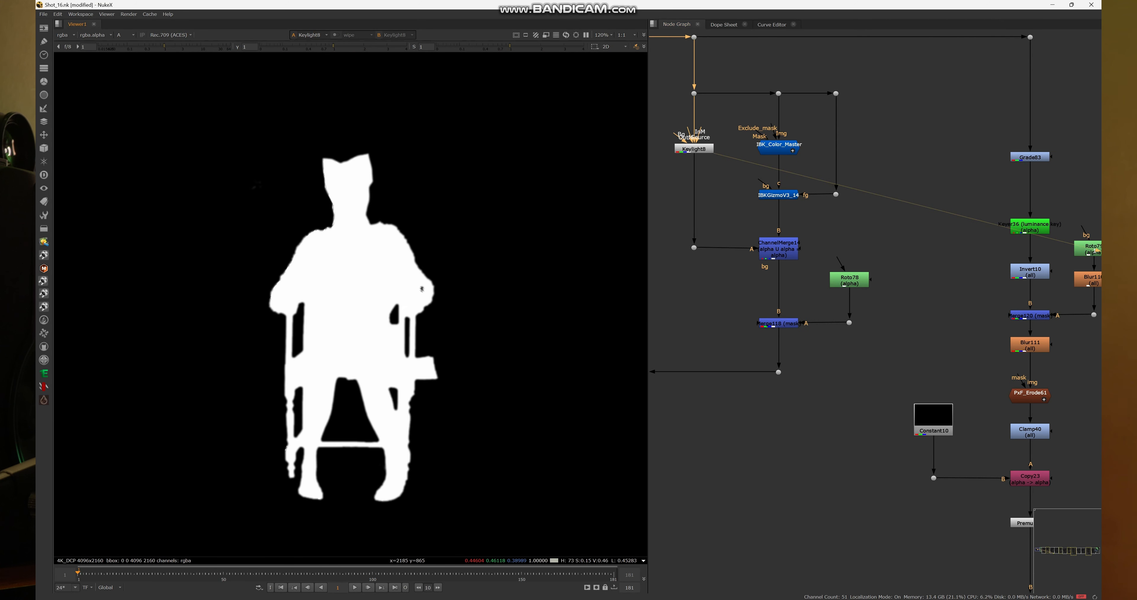
middle_click_drag(387, 255, 407, 234)
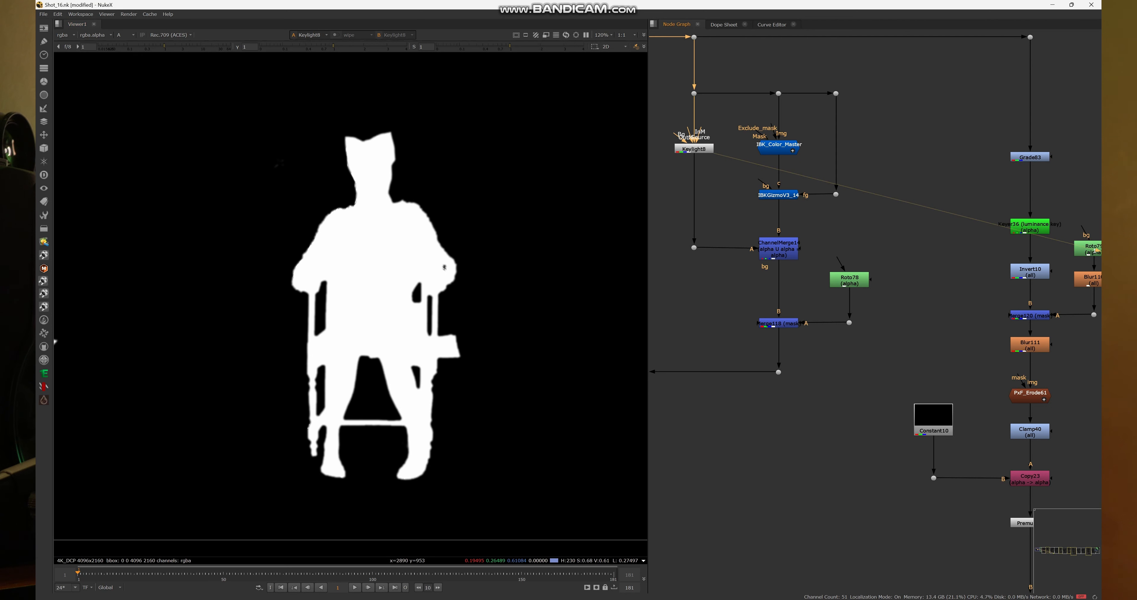
Step: View the IBKGizmoV3_14 alpha and inspect its detail around the sleeves and skirt
left_click(777, 195)
key("1")
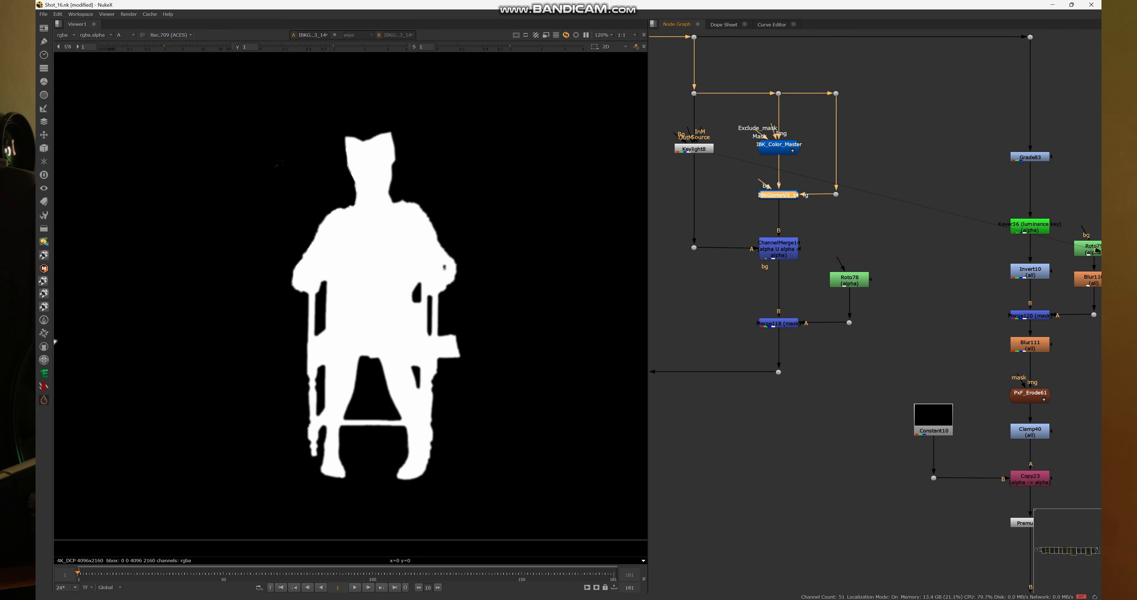
scroll(503, 282, "up", 3)
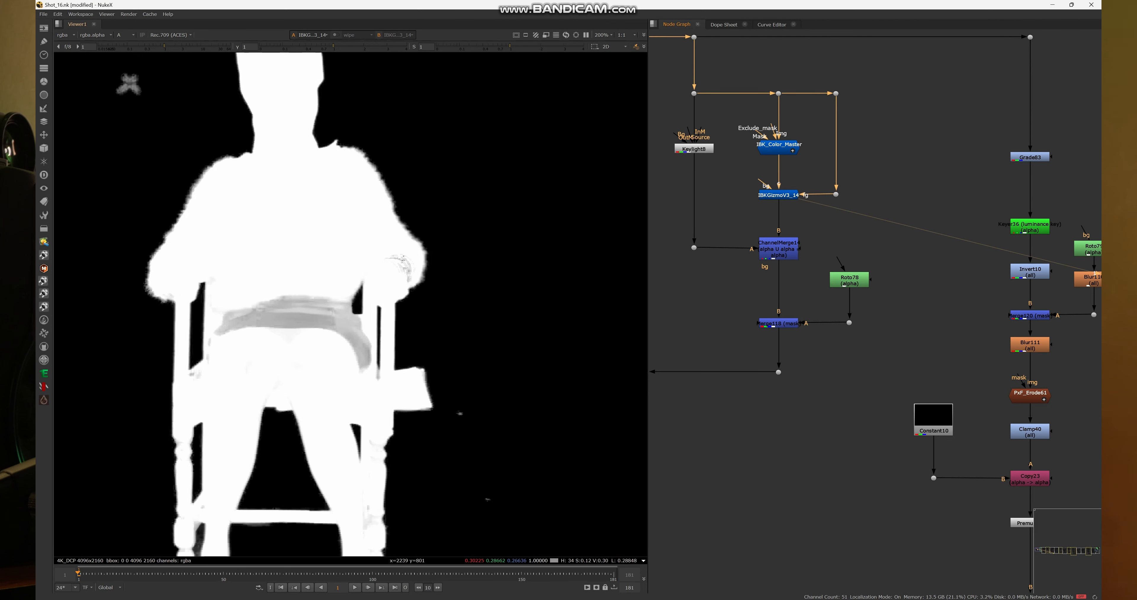
middle_click_drag(366, 253, 428, 259)
scroll(289, 261, "down", 2)
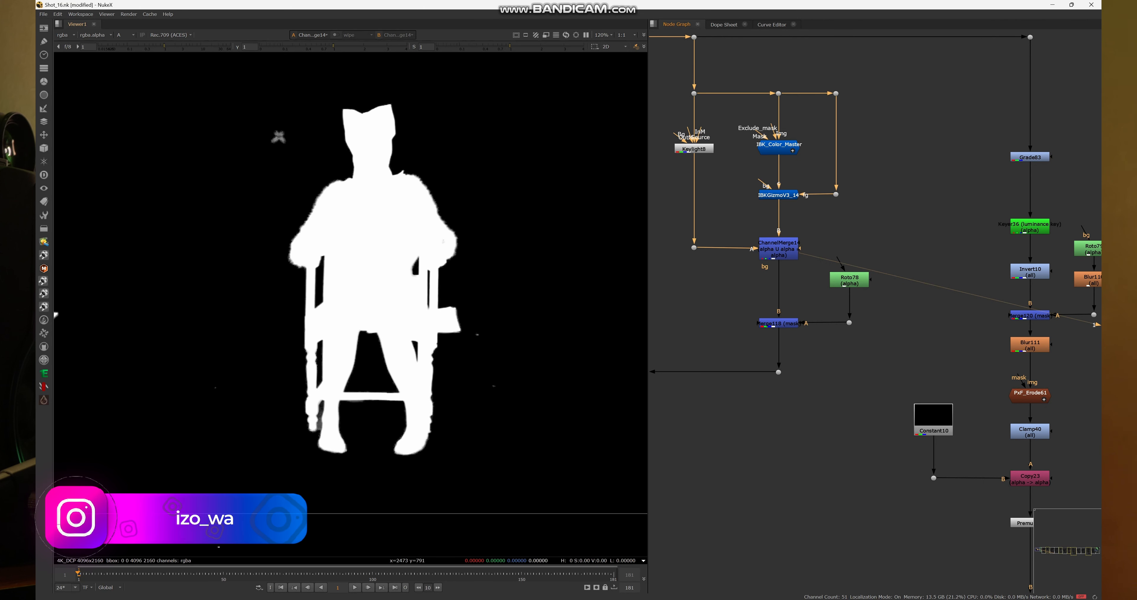
Step: Toggle ChannelMerge14 off and on to compare the matte's skirt and chair areas with and without Keylight8
scroll(395, 212, "up", 3)
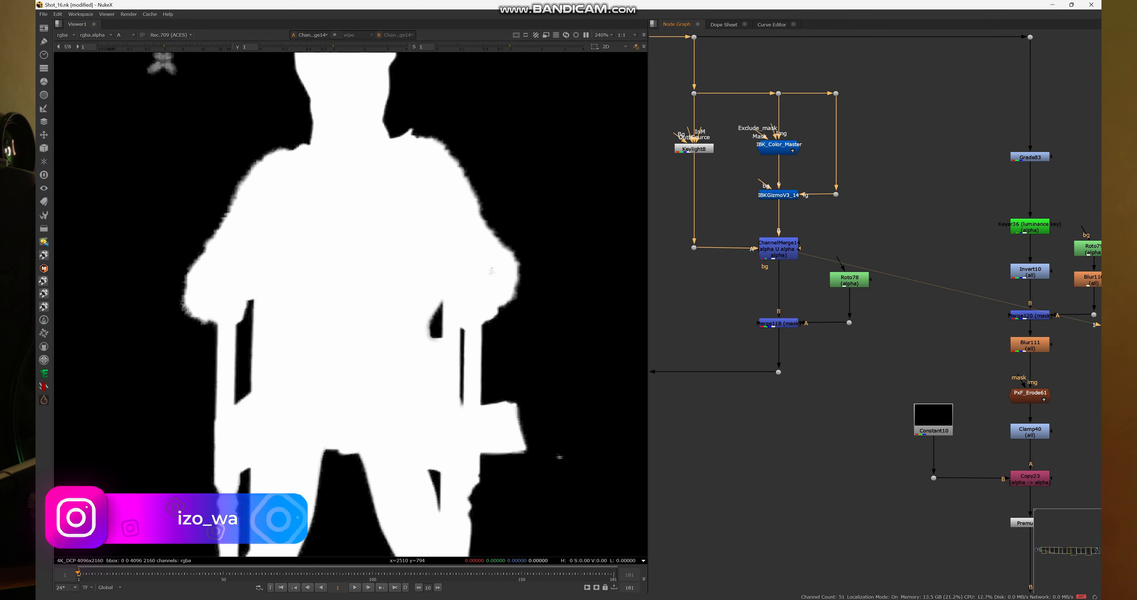
left_click(779, 249)
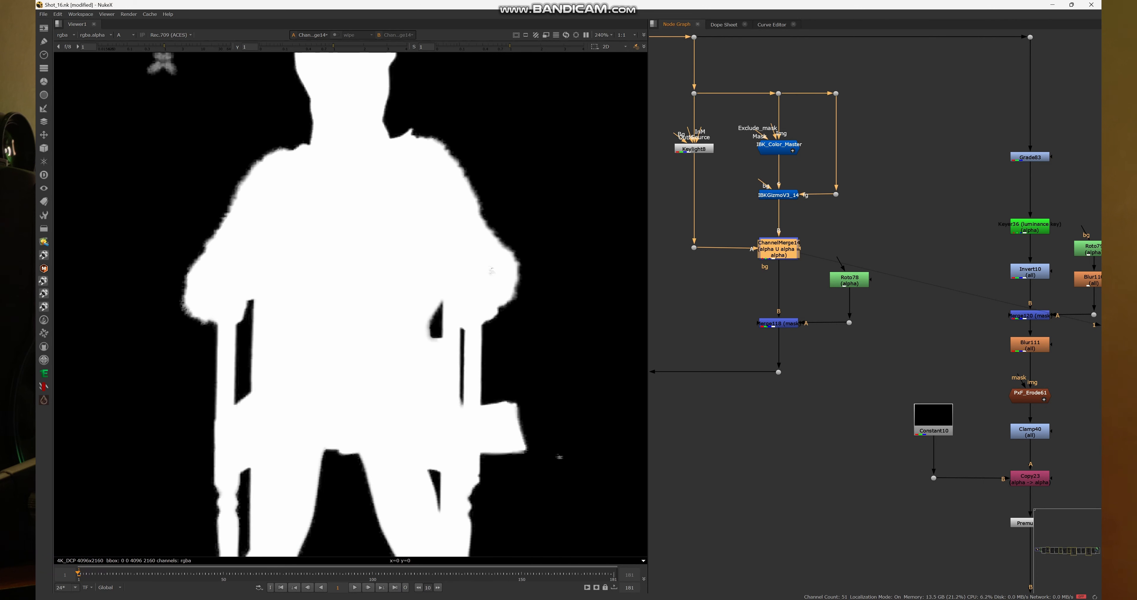
key("d")
scroll(550, 304, "up", 7)
middle_click_drag(195, 190, 629, 194)
scroll(397, 247, "down", 2)
middle_click_drag(398, 247, 587, 295)
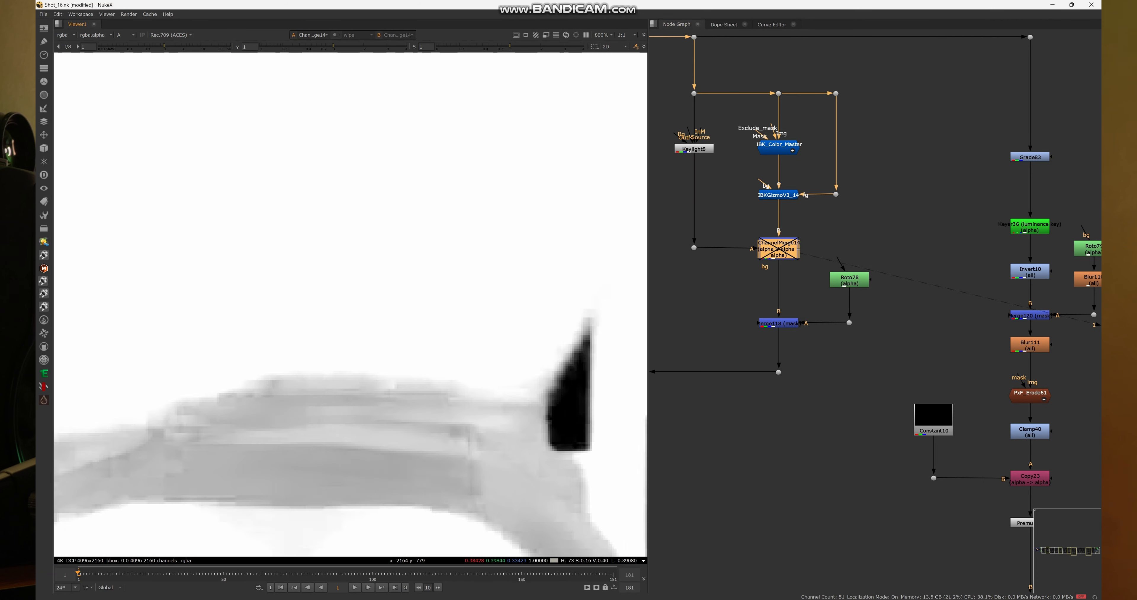
middle_click_drag(110, 247, 419, 340)
scroll(412, 341, "up", 3)
middle_click_drag(403, 525, 462, 210)
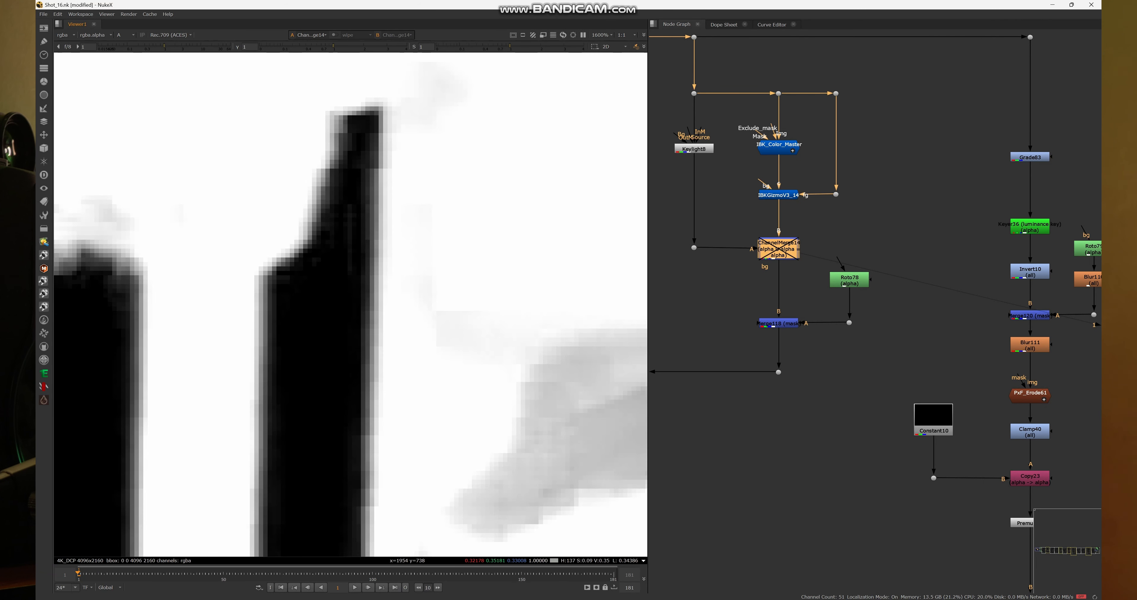
key("d")
key("d")
key("d")
scroll(353, 168, "down", 15)
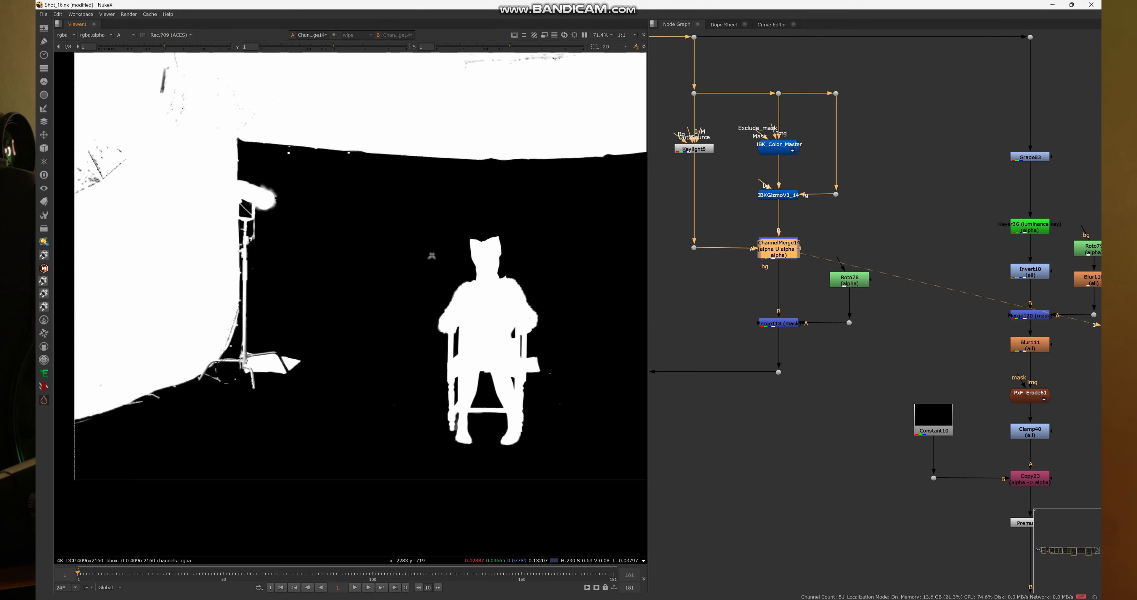
Step: View the Merge118 output to check the roto-masked matte of the seated figure
left_click_drag(724, 300, 804, 343)
key("1")
scroll(782, 371, "down", 8)
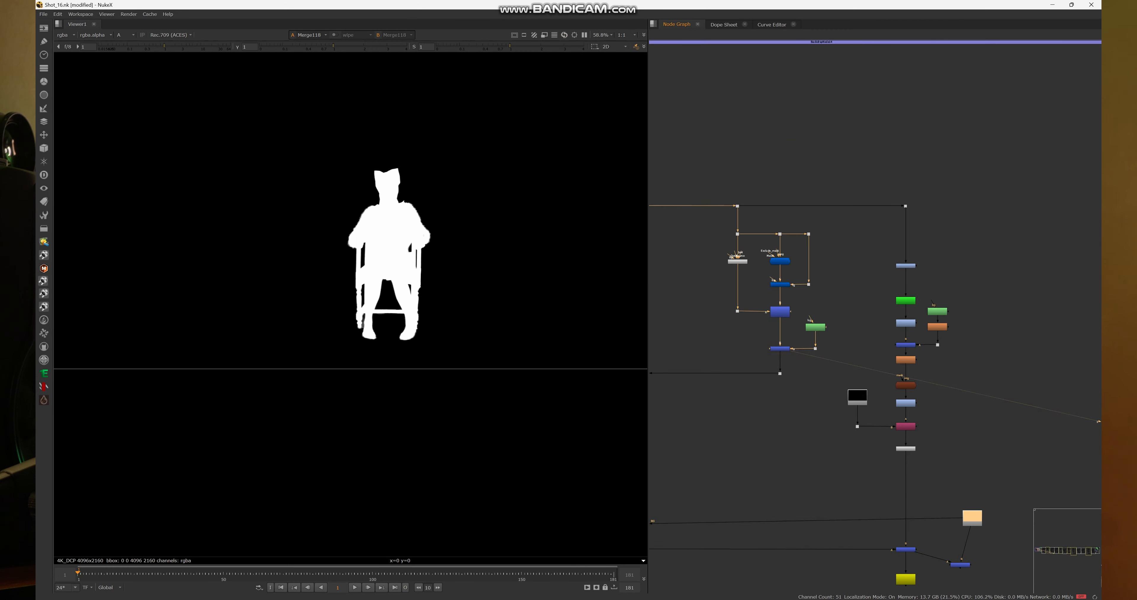
Step: View the Copy22 output, comparing its alpha channel with the despilled colour image
middle_click_drag(782, 370, 954, 220)
scroll(836, 261, "up", 5)
middle_click_drag(837, 247, 840, 308)
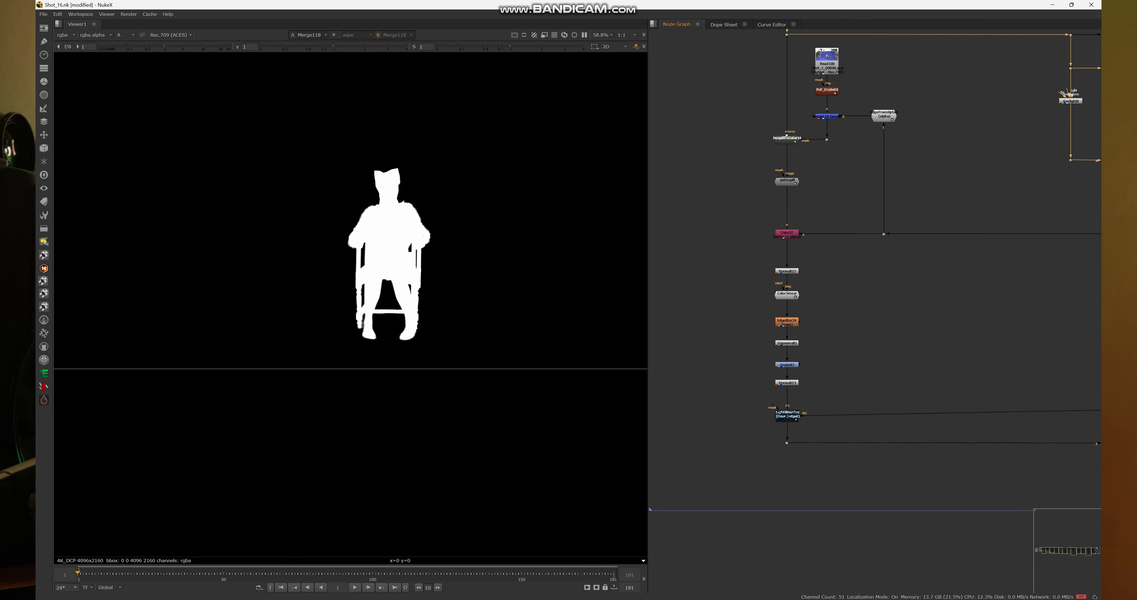
left_click_drag(830, 210, 766, 253)
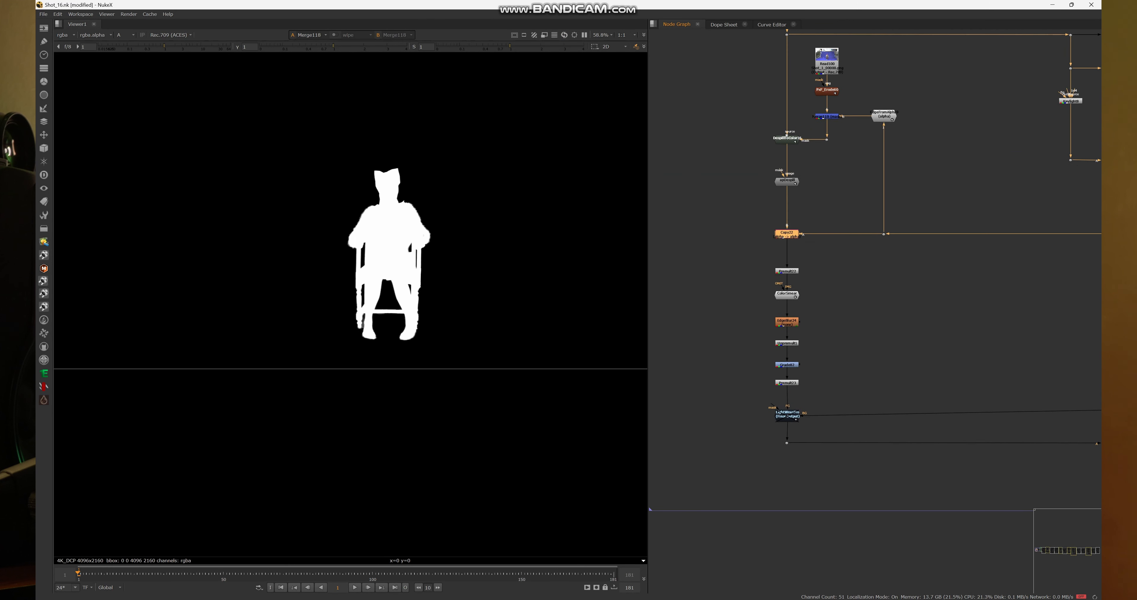
key("a")
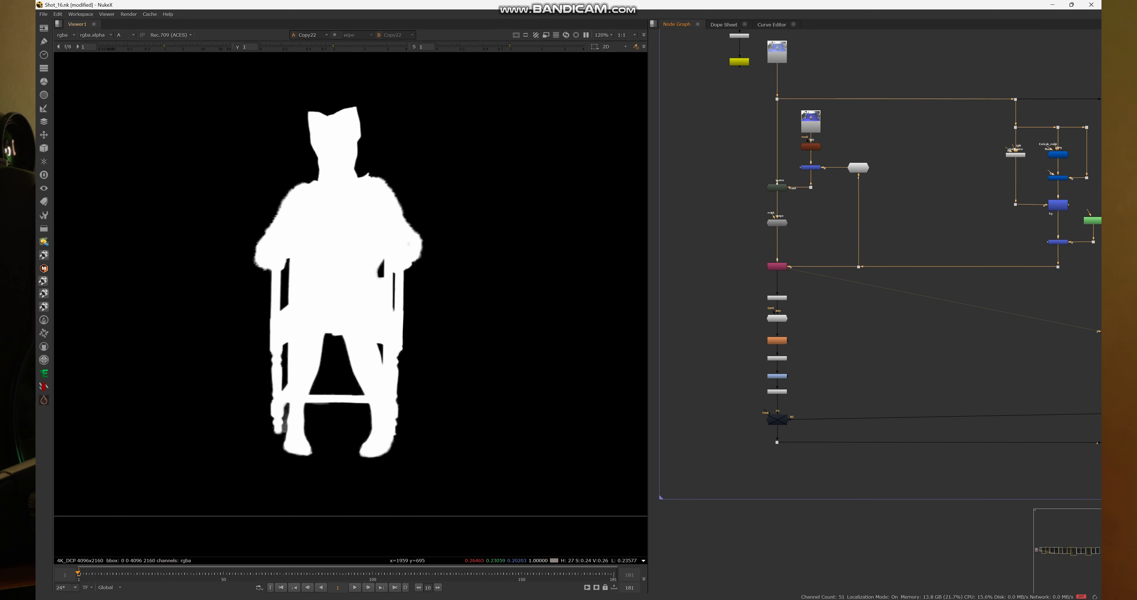
key("a")
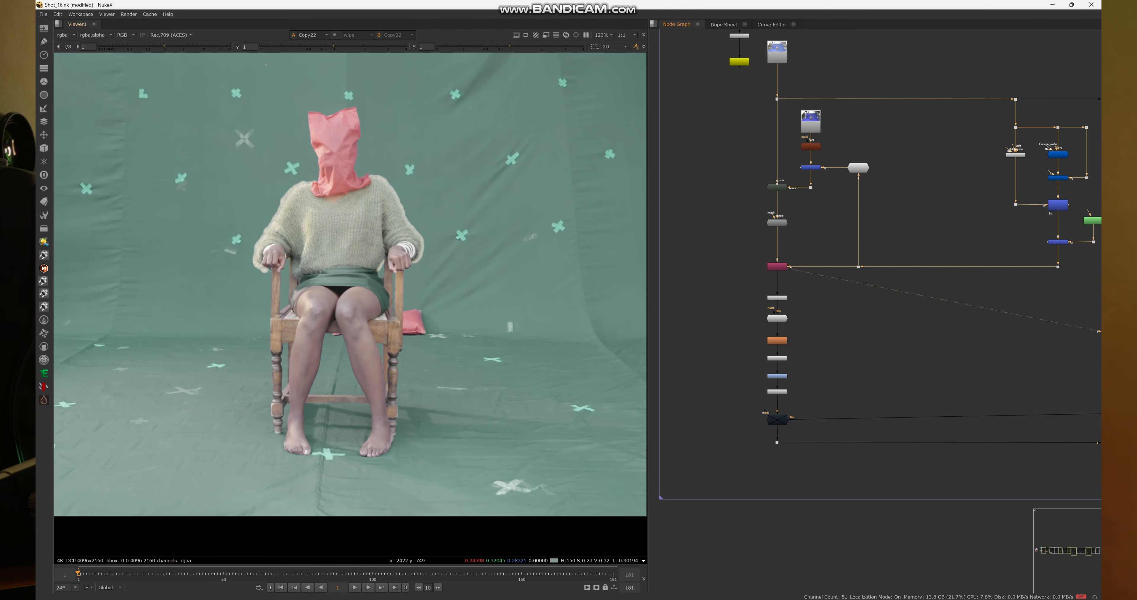
Step: View the Premult22 output to check the keyed figure cut out over black
scroll(409, 301, "down", 2)
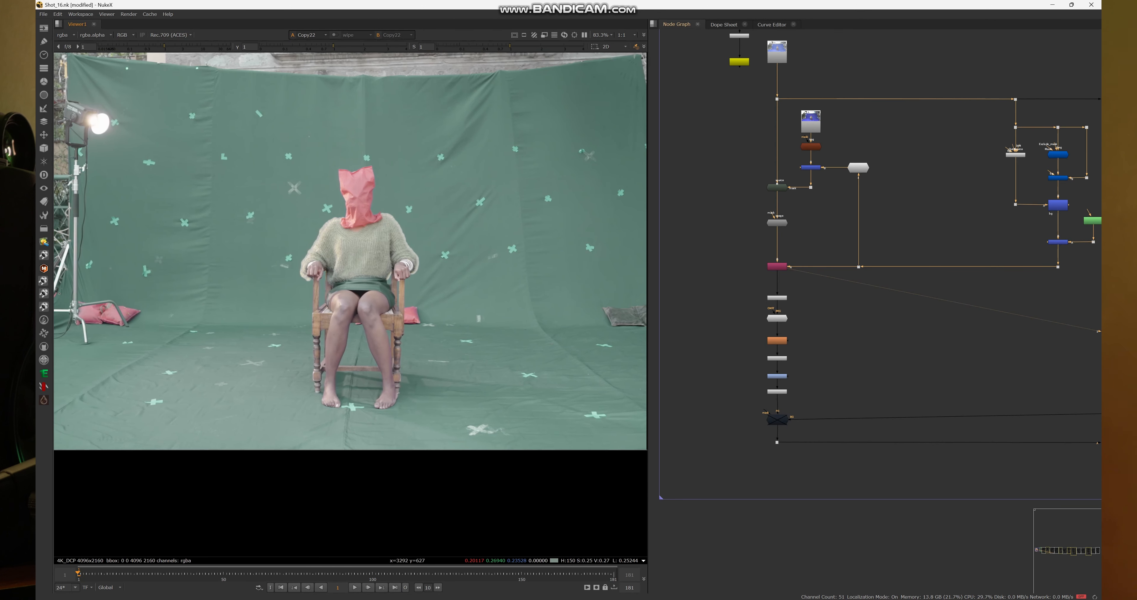
scroll(703, 302, "up", 3)
left_click(850, 293)
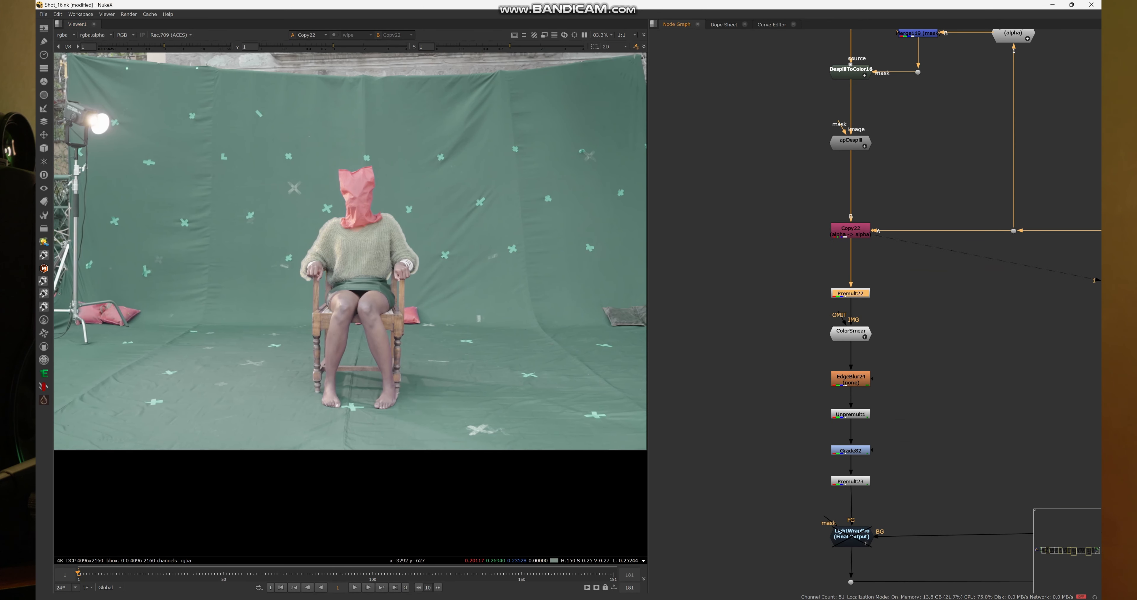
key("1")
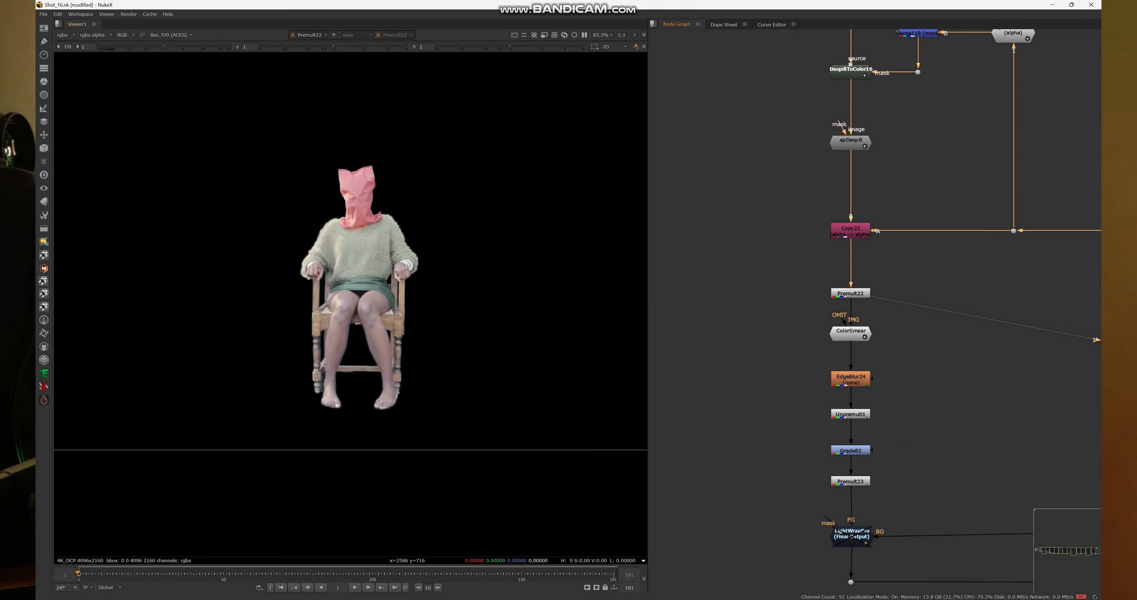
scroll(877, 309, "down", 1)
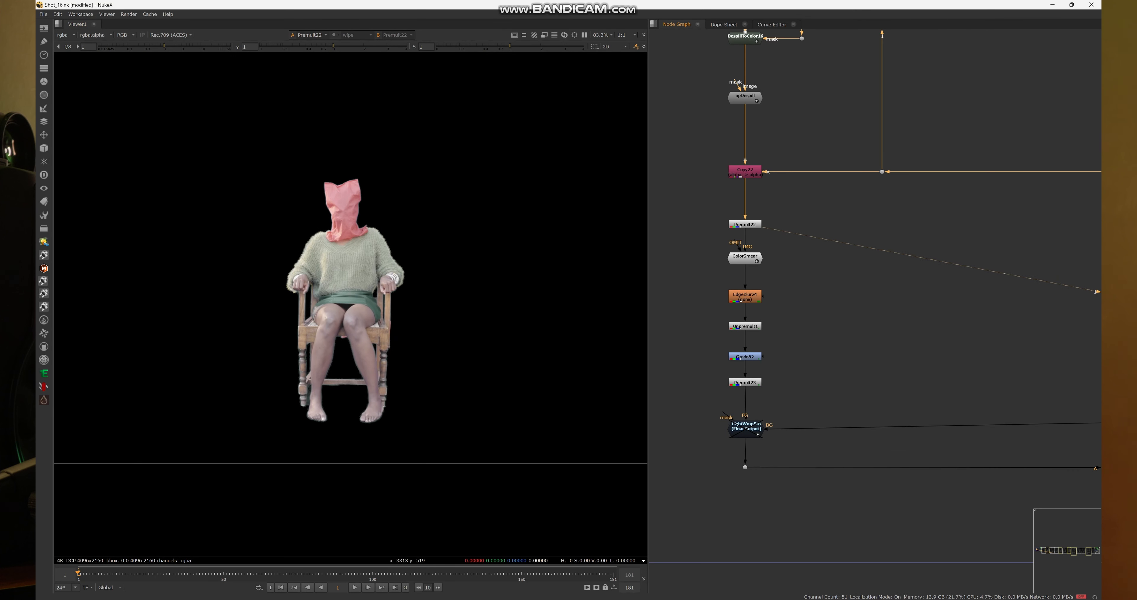
Step: View the output of the dot below LightWrapPro to check the finished foreground treatment
middle_click_drag(777, 441, 756, 353)
left_click(723, 378)
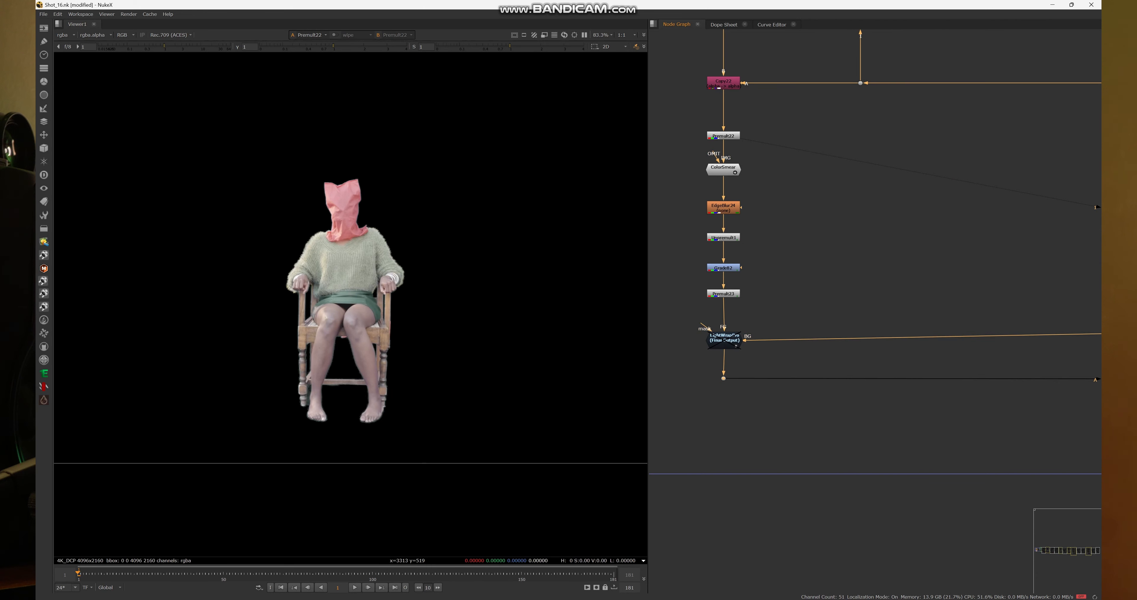
key("1")
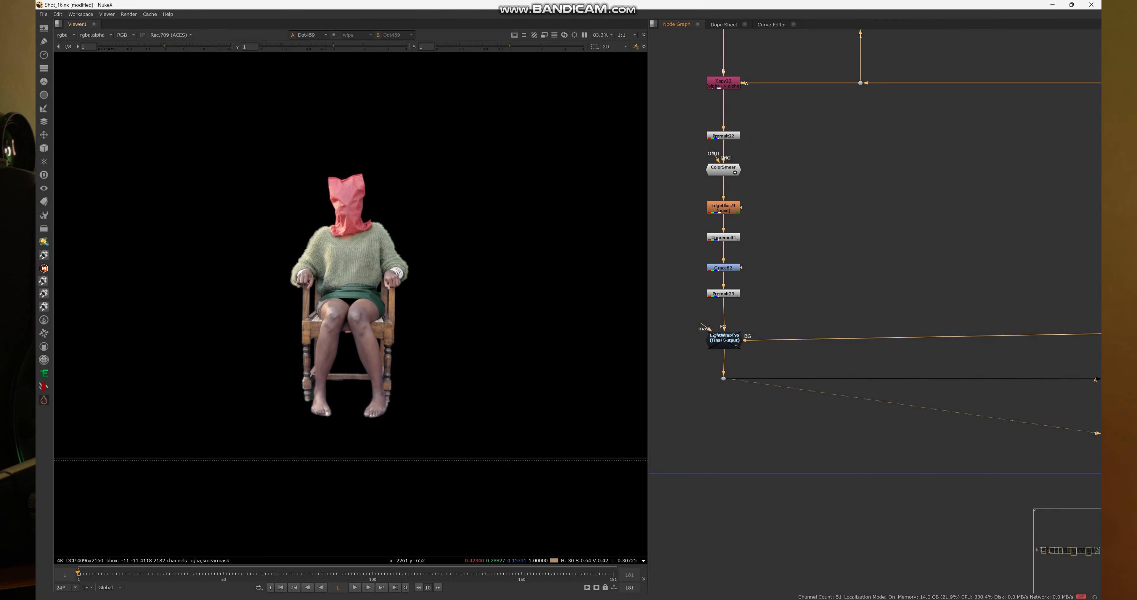
Step: Compare the original blue-screen plate feeding the shadow branch with the Grade83 output around the chair legs
scroll(875, 221, "down", 3)
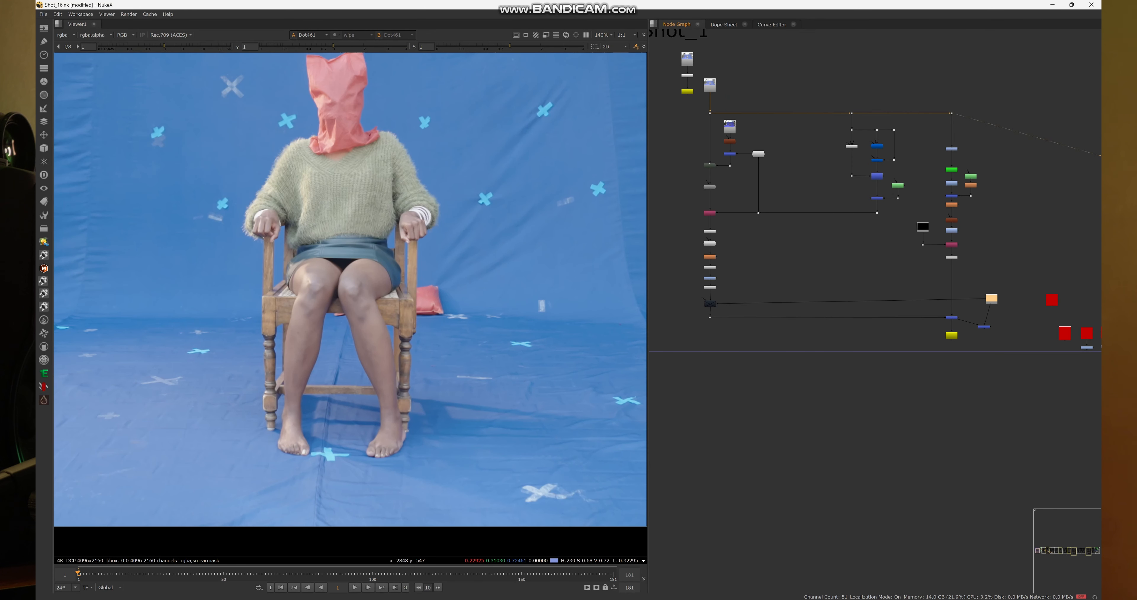
scroll(875, 207, "up", 3)
key("f")
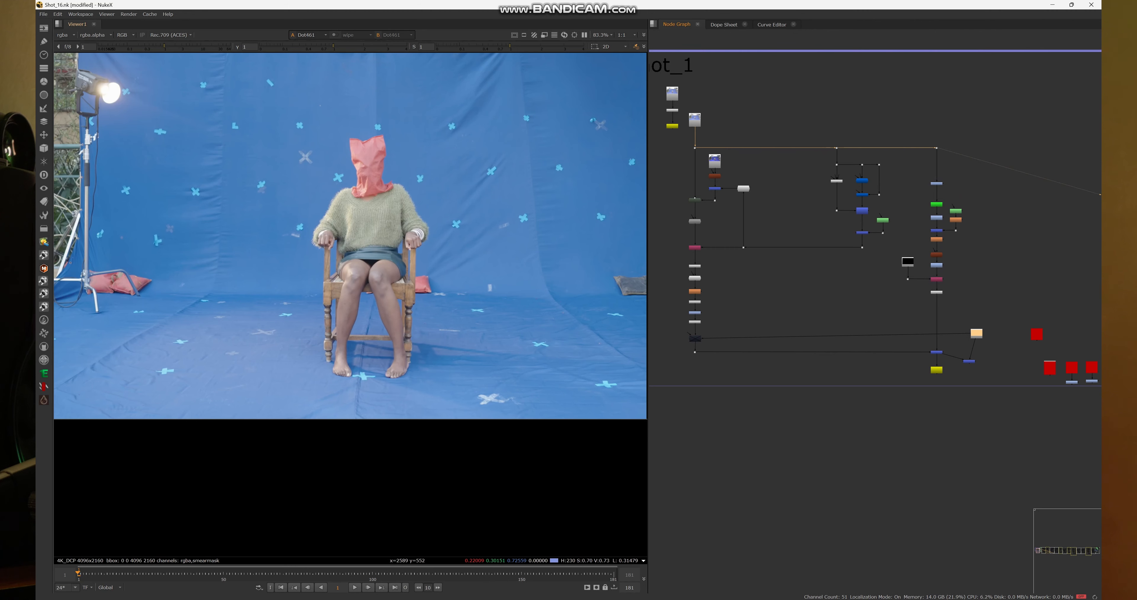
scroll(973, 155, "up", 5)
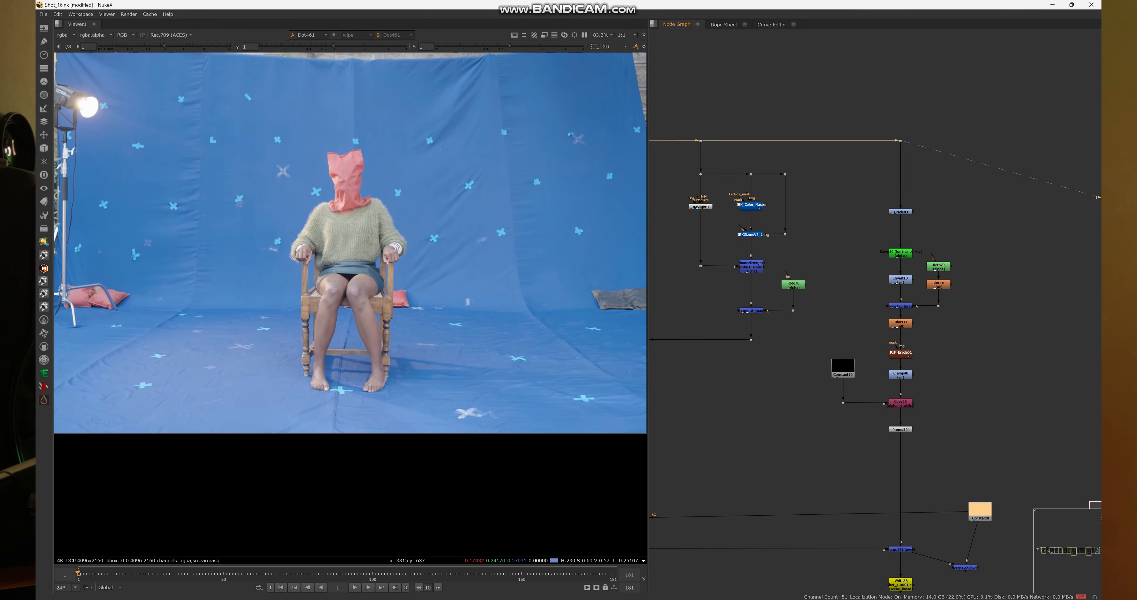
left_click_drag(872, 188, 945, 226)
key("1")
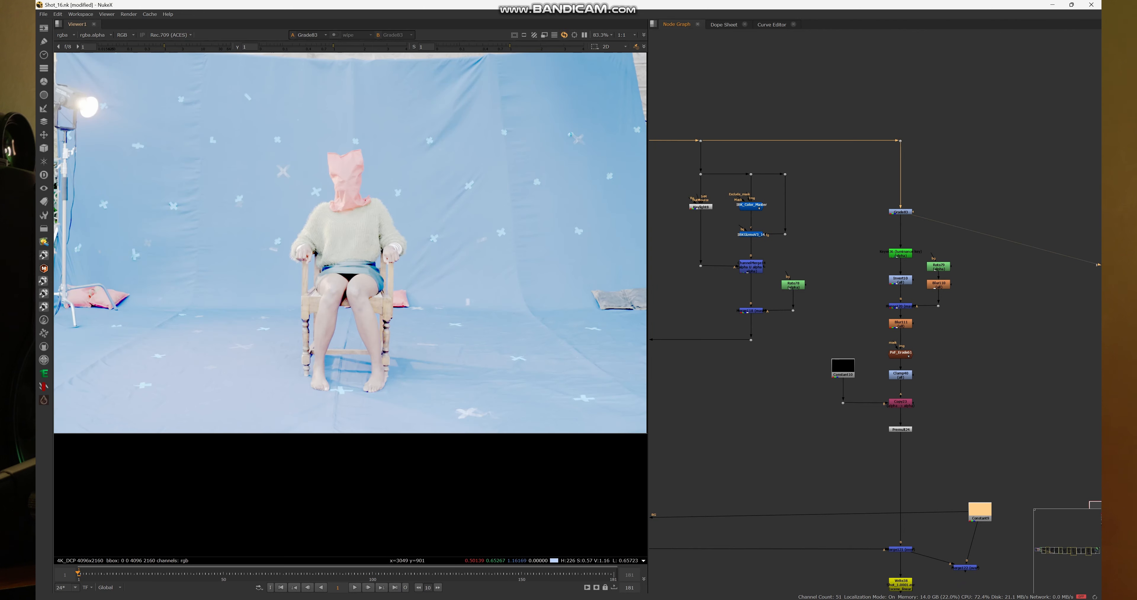
scroll(399, 395, "up", 3)
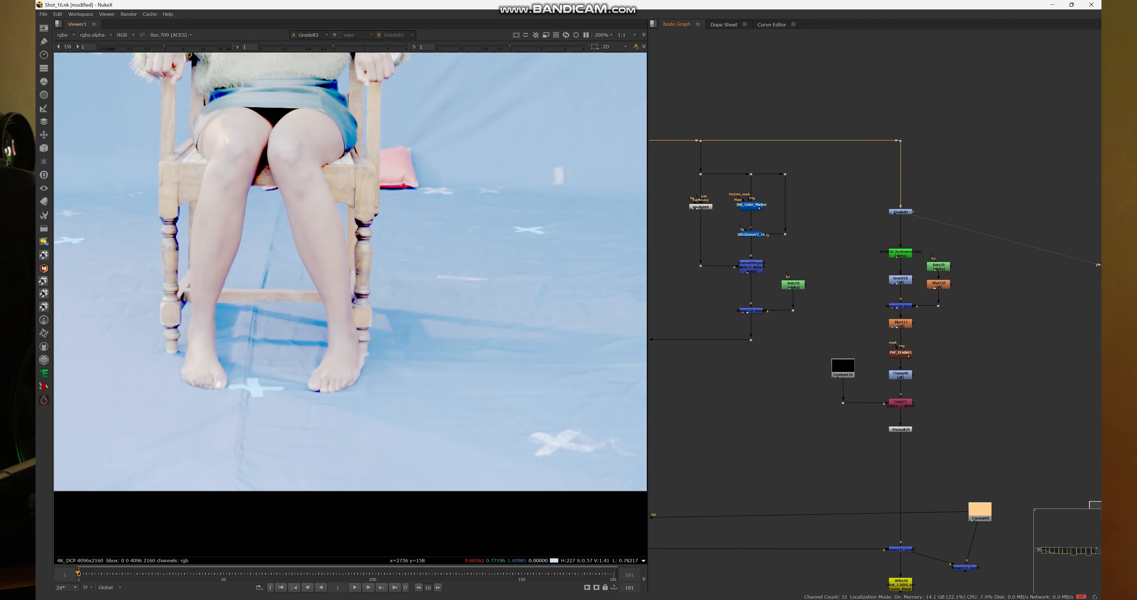
Step: View the Keyer36 luminance key's alpha and inspect the shadow area around the chair and feet
scroll(879, 202, "up", 4)
left_click(913, 287)
key("1")
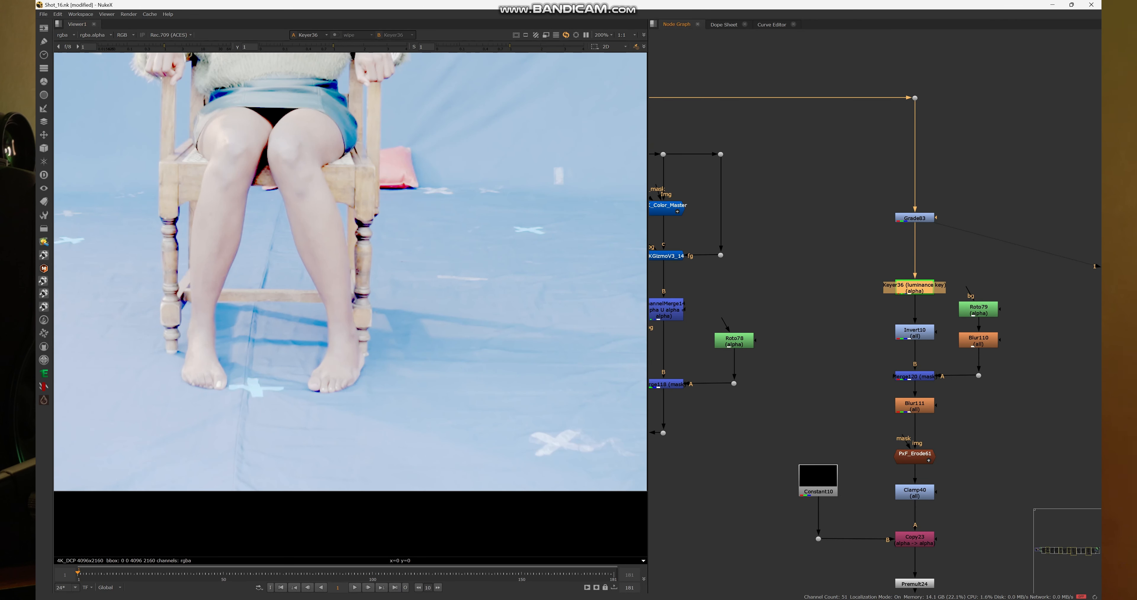
key("a")
scroll(382, 270, "down", 3)
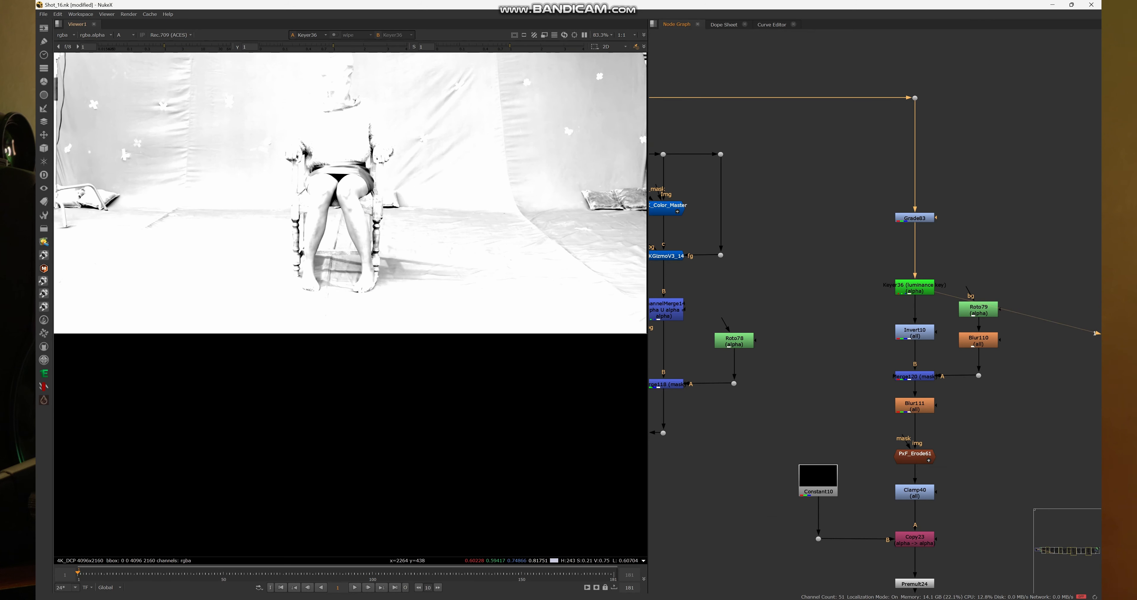
scroll(340, 259, "up", 3)
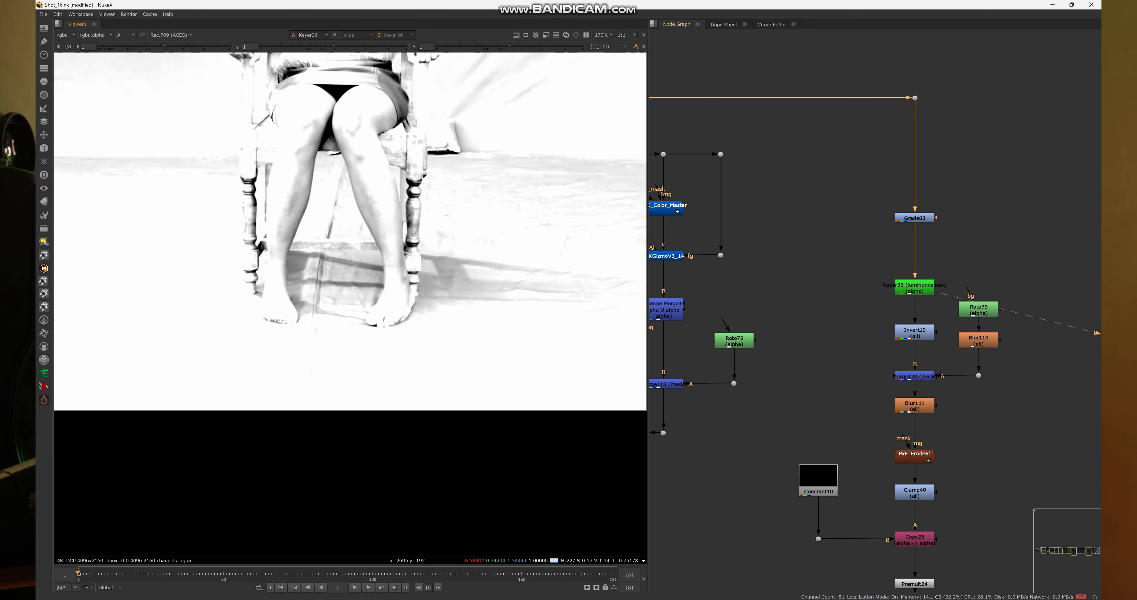
Step: View the Invert10 output and examine the inverted luminance matte around the legs and floor shadow
left_click(914, 333)
key("1")
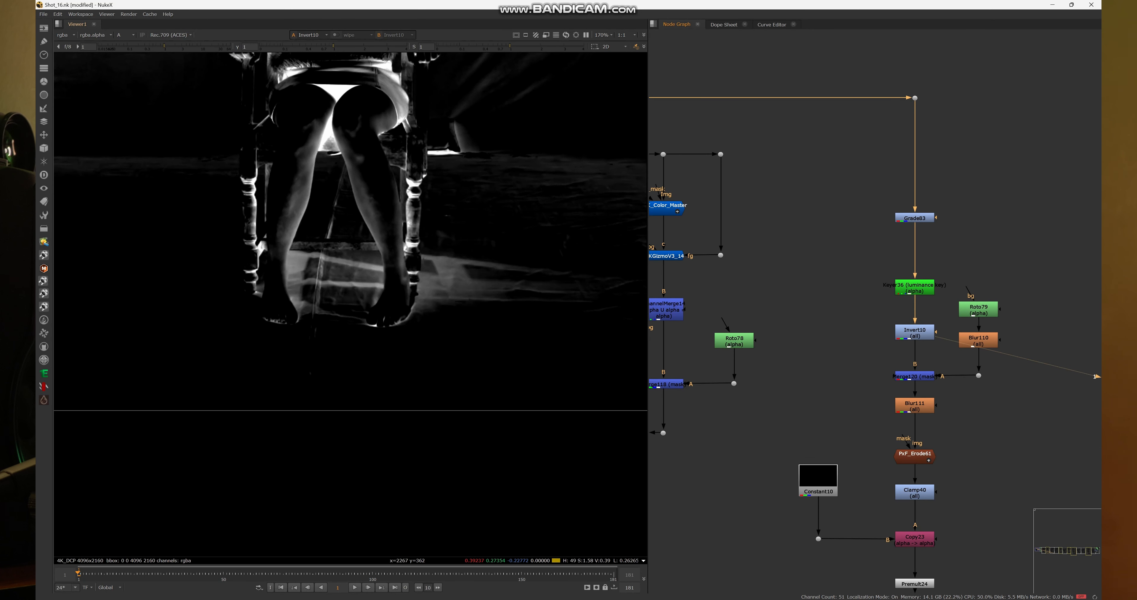
scroll(166, 298, "up", 1)
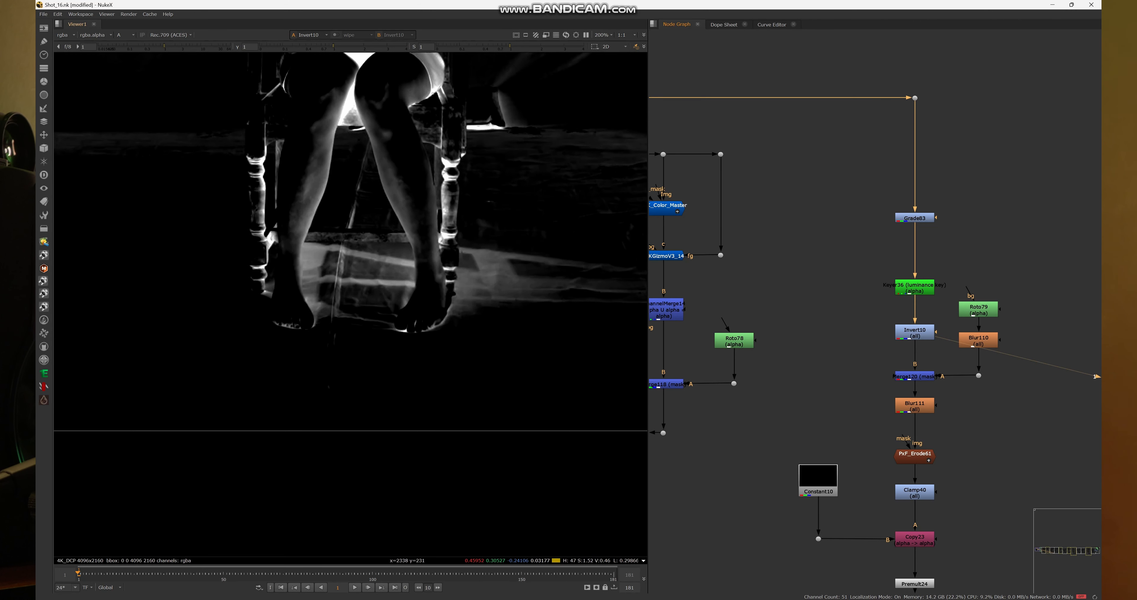
scroll(410, 300, "down", 3)
mouse_move(410, 298)
middle_mouse_down()
mouse_move(447, 348)
mouse_move(429, 318)
mouse_move(411, 316)
middle_mouse_up()
Step: View the roto-masked Merge120 matte and compare it with the softened Blur111 output
left_click_drag(876, 359, 950, 387)
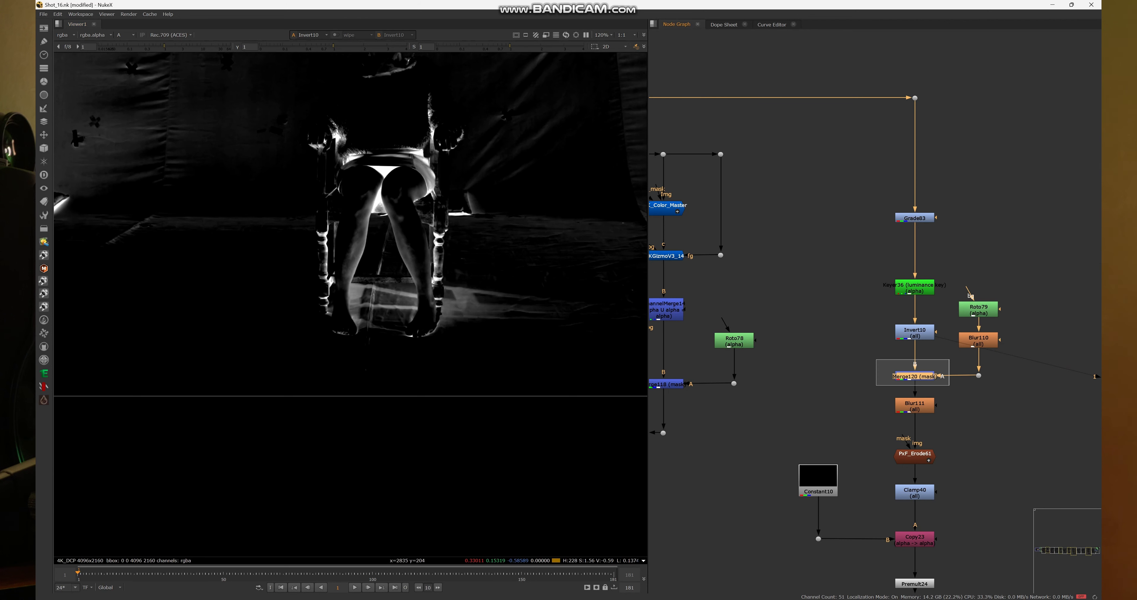
key("1")
left_click_drag(878, 389, 953, 421)
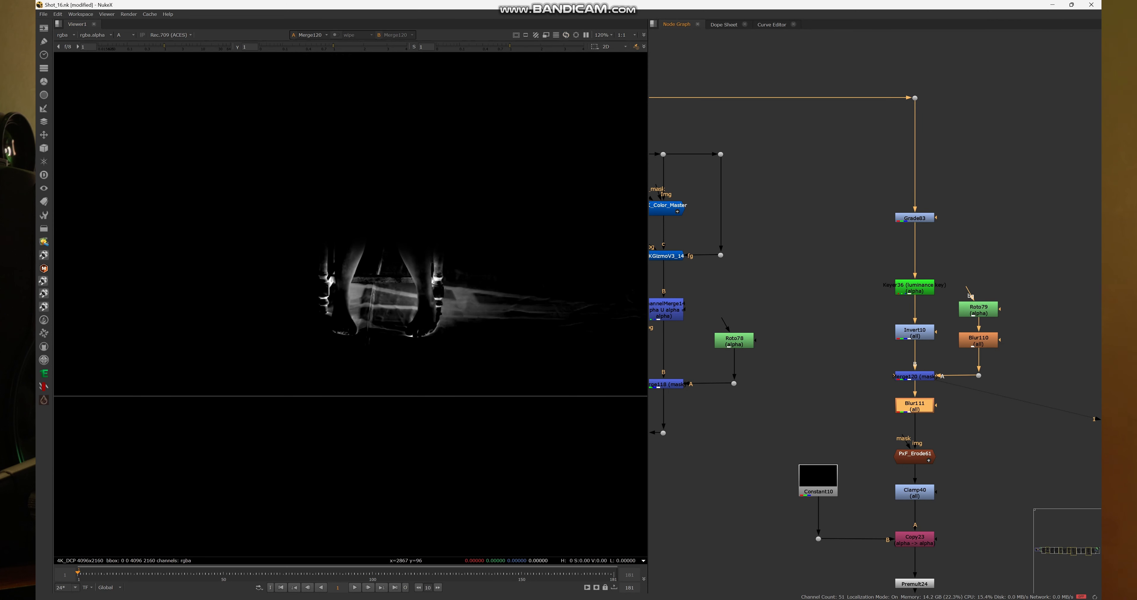
key("1")
scroll(394, 291, "up", 4)
scroll(384, 284, "down", 2)
Step: View the PxF_Erode61 and Clamp40 outputs to check the expanded and clamped shadow matte
middle_click_drag(888, 428, 860, 266)
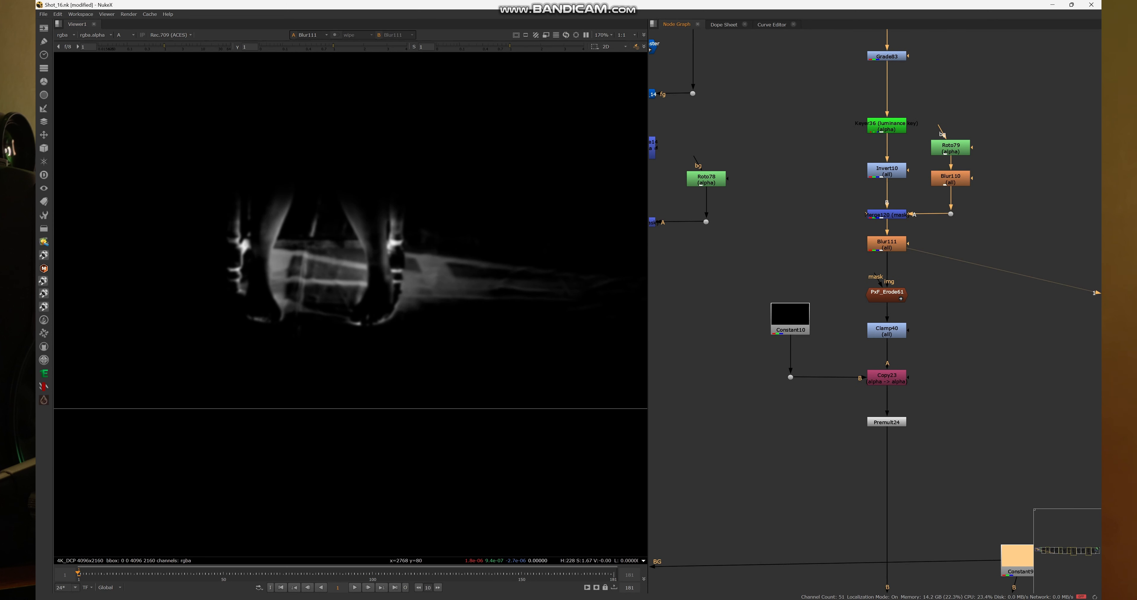
left_click_drag(841, 271, 922, 305)
key("1")
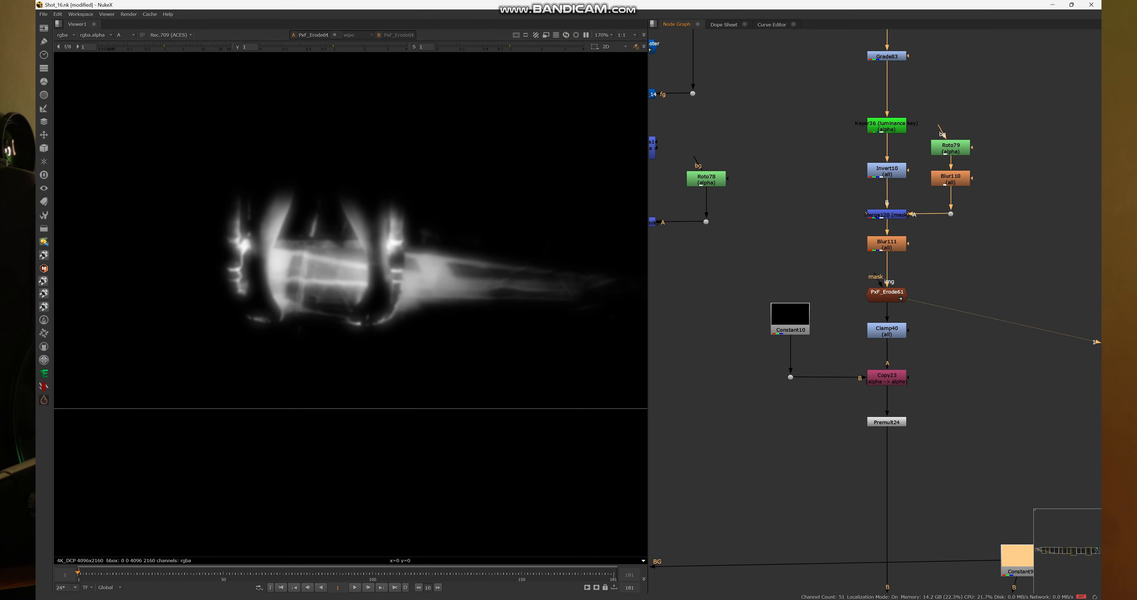
left_click_drag(838, 309, 949, 354)
key("1")
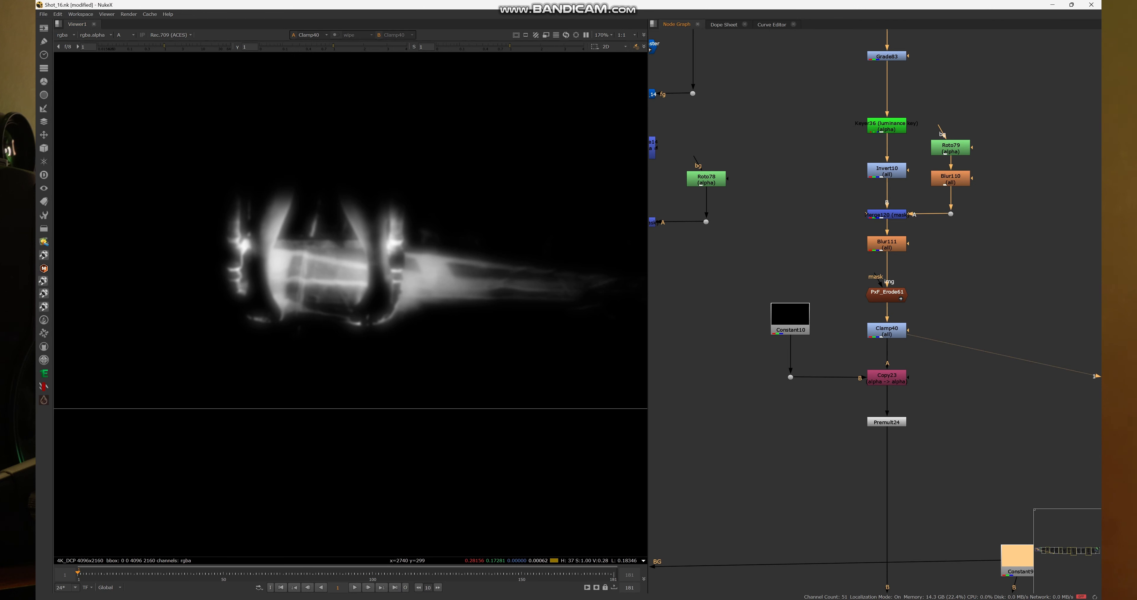
Step: Review the shadow-key chain in the node graph from Grade83 down to Clamp40
scroll(922, 106, "down", 3)
middle_click_drag(922, 106, 899, 148)
scroll(866, 62, "up", 3)
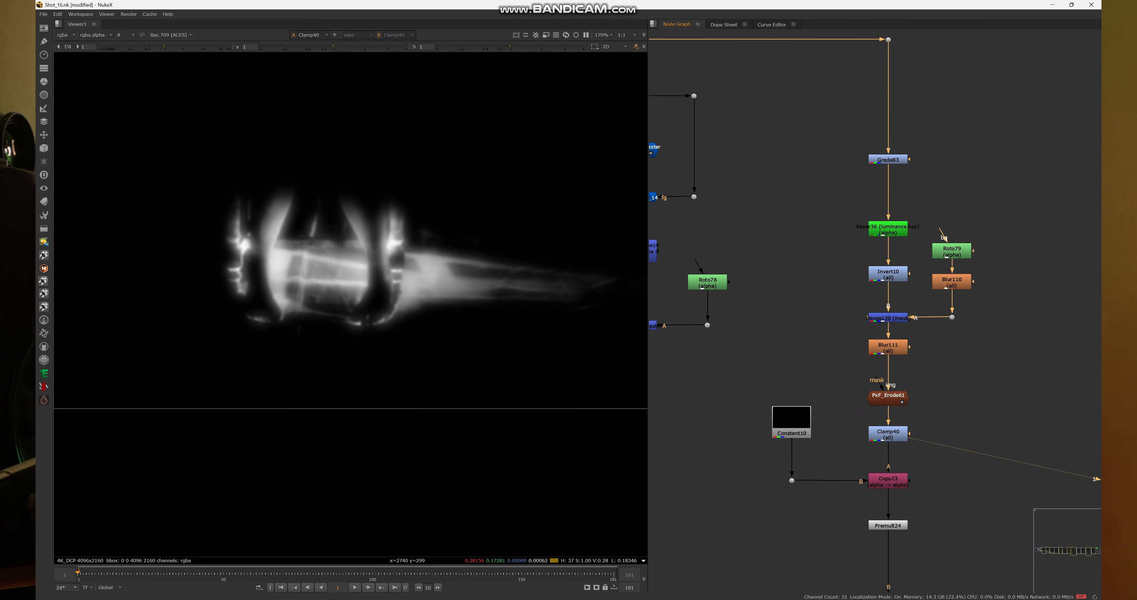
mouse_move(837, 115)
left_mouse_down()
mouse_move(932, 187)
mouse_move(965, 191)
mouse_move(844, 131)
mouse_move(932, 183)
left_mouse_up()
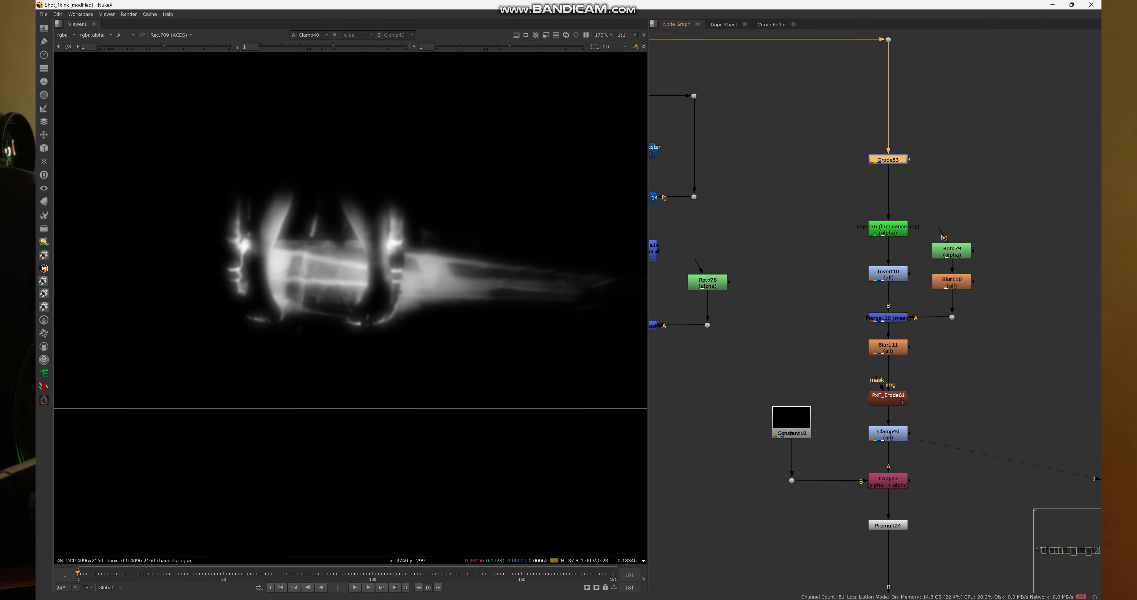
scroll(936, 200, "down", 3)
scroll(951, 525, "up", 3)
left_click(879, 211)
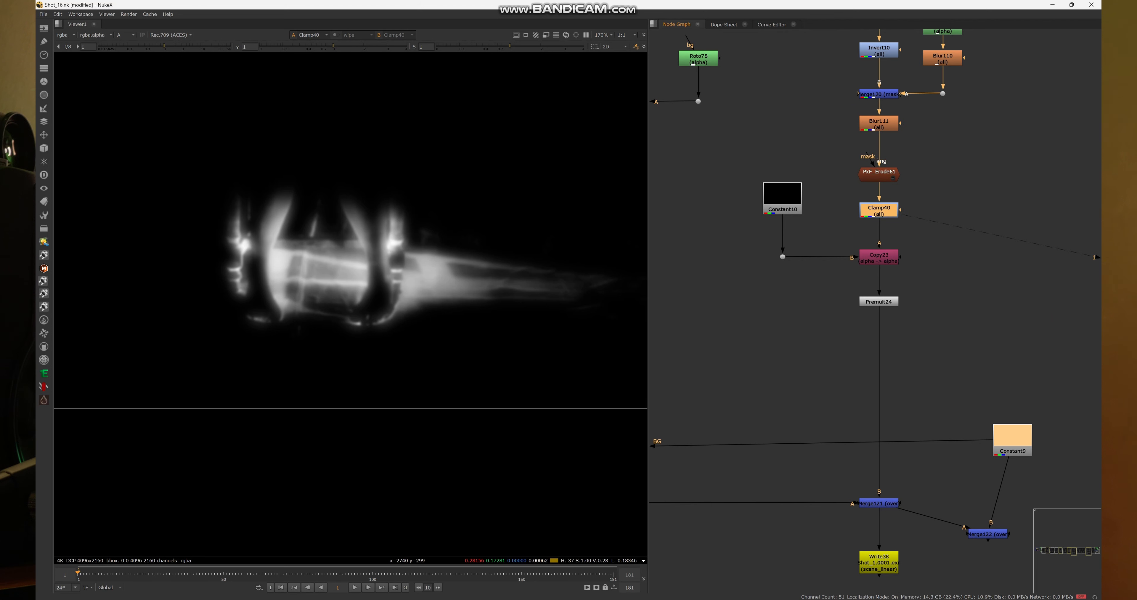
Step: View the black Constant10 and the Copy23 output that receives the shadow alpha
scroll(905, 428, "down", 2)
scroll(904, 439, "up", 3)
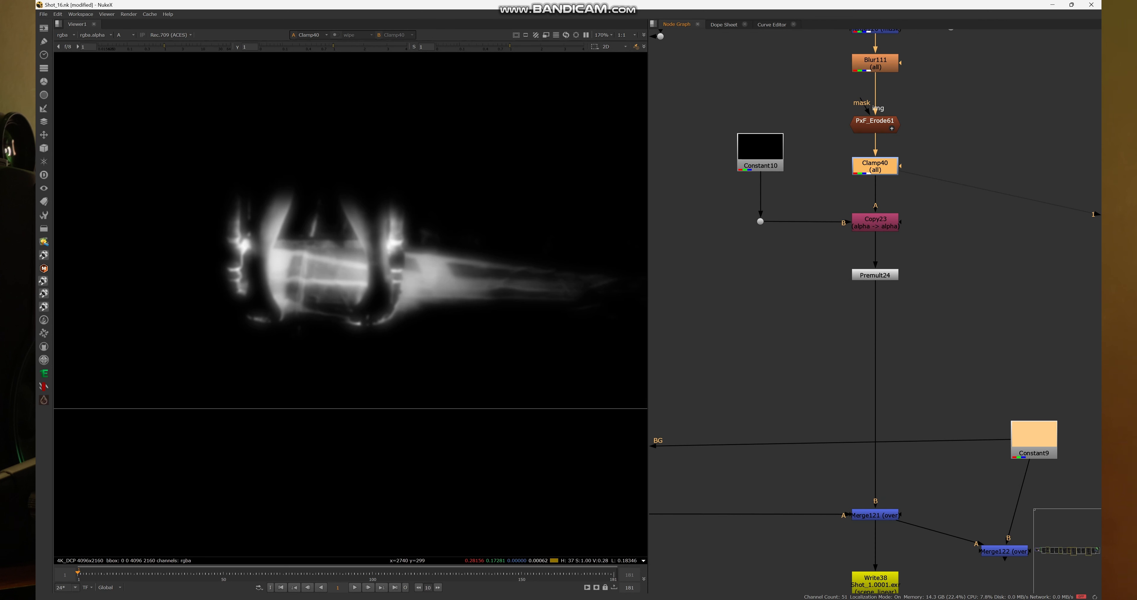
left_click_drag(712, 106, 778, 165)
key("1")
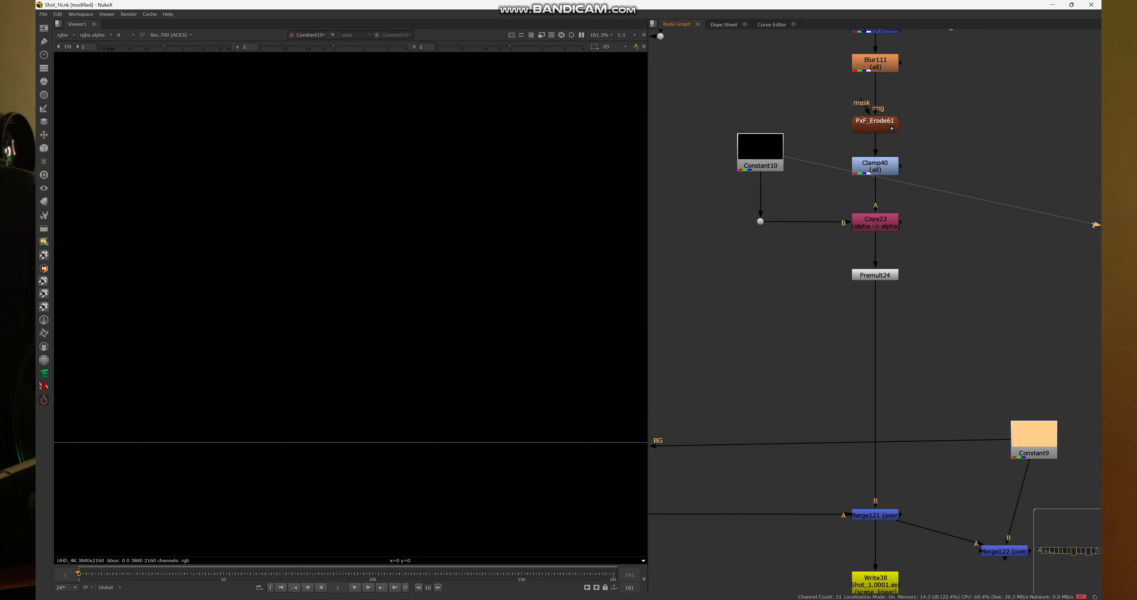
left_click_drag(832, 197, 936, 245)
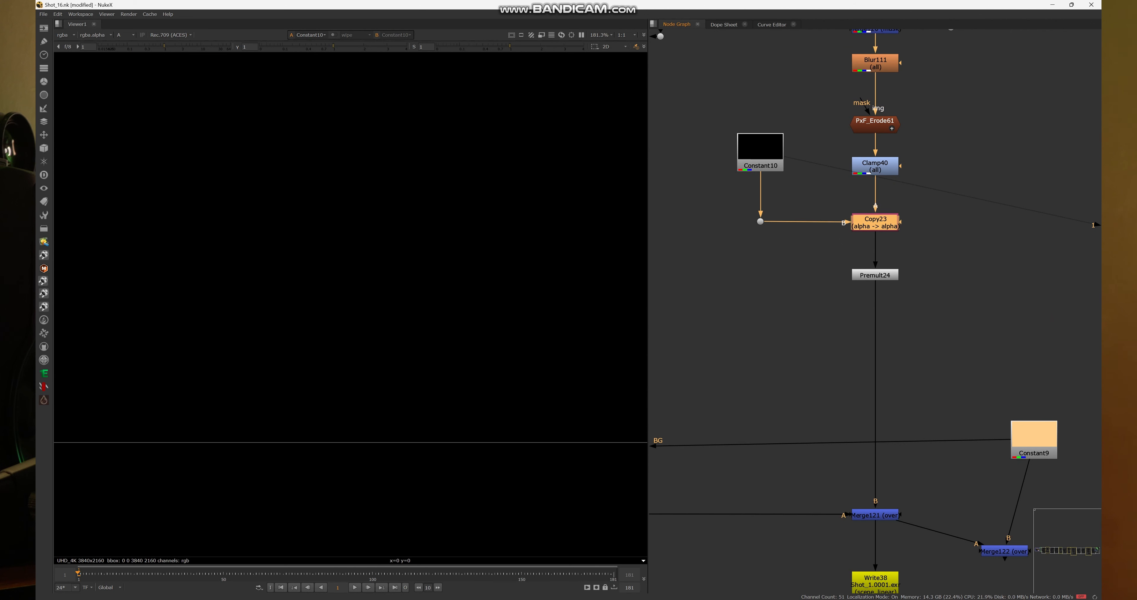
key("1")
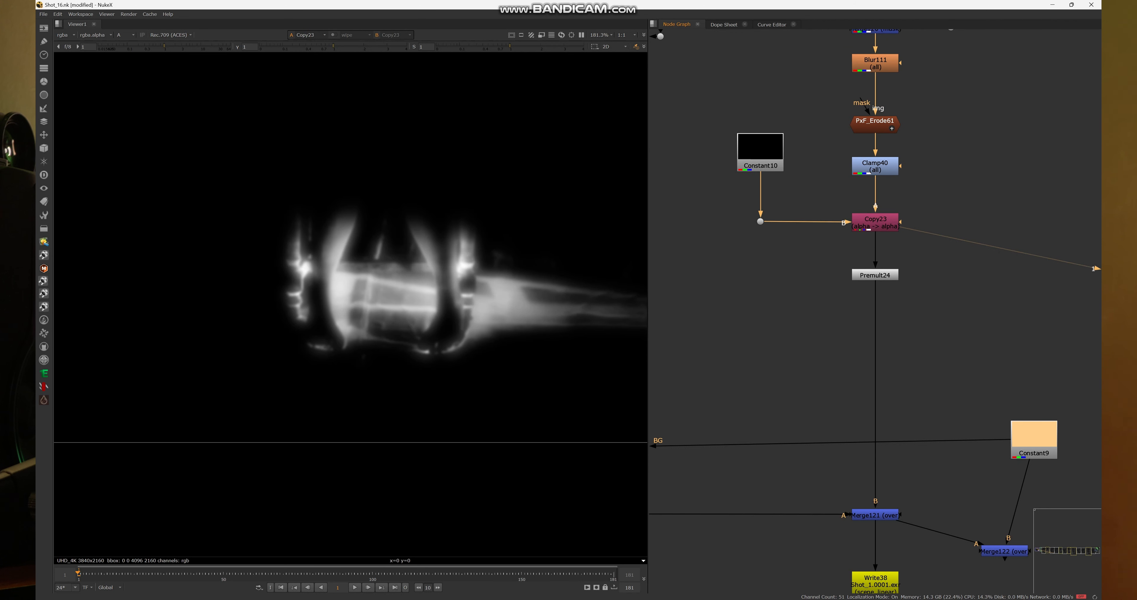
Step: View the Premult24 output, switching repeatedly between its alpha and colour channels to check the shadow element
left_click_drag(821, 231, 918, 293)
key("1")
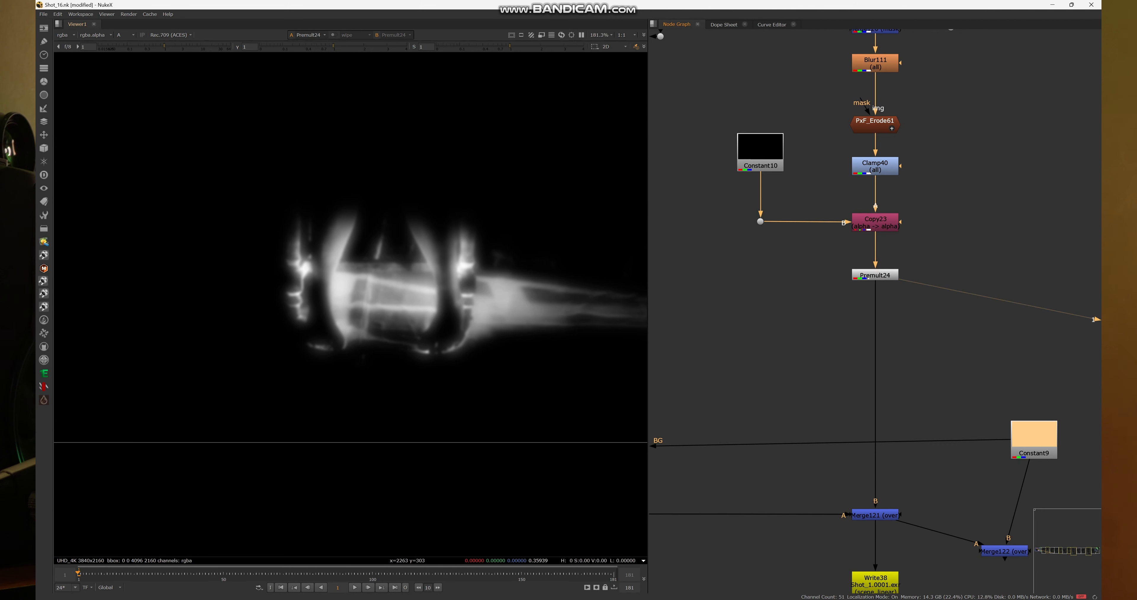
key("a")
key("a")
key("a")
key("a")
key("a")
key("a")
scroll(479, 288, "down", 6)
middle_click_drag(479, 288, 434, 315)
Step: View the Merge121 alpha to check the figure's matte combined with the floor shadow
scroll(993, 391, "down", 4)
scroll(993, 391, "up", 3)
middle_click_drag(993, 391, 993, 95)
left_click_drag(844, 180, 929, 218)
key("1")
scroll(868, 251, "down", 8)
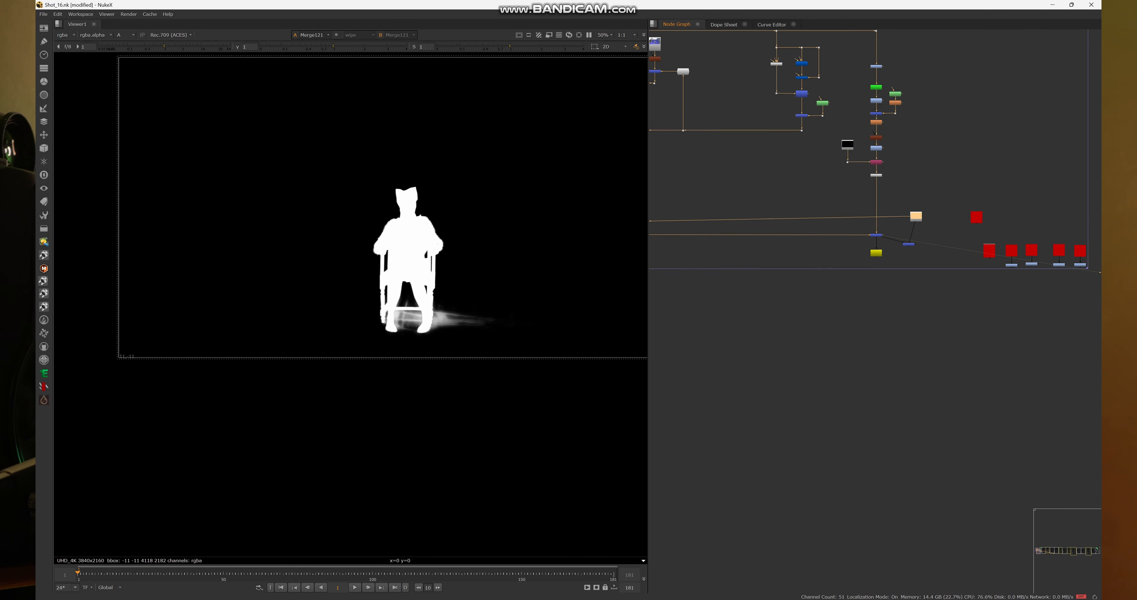
Step: Trace Merge121's foreground input back to LightWrapPro and inspect the combined matte around the chair legs
scroll(752, 249, "up", 9)
middle_click_drag(728, 232, 683, 255)
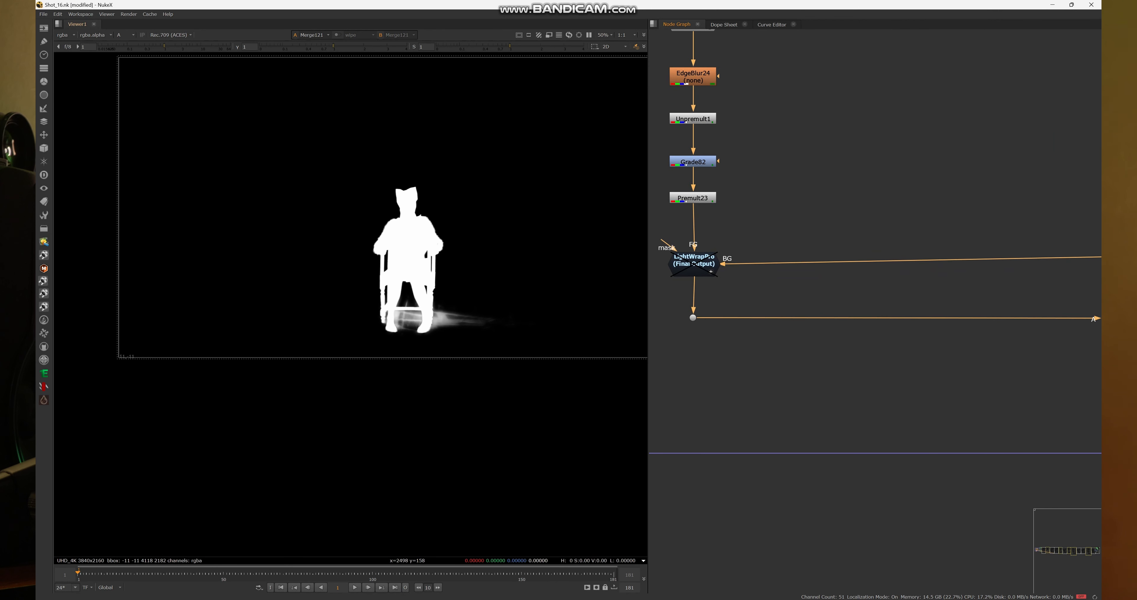
scroll(441, 337, "up", 5)
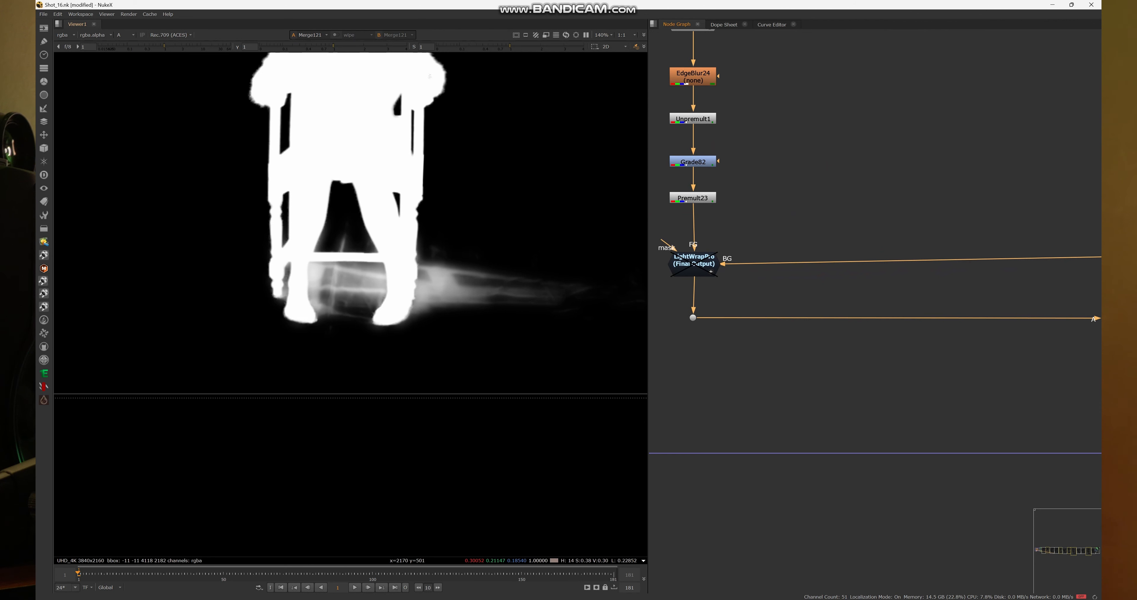
scroll(552, 278, "down", 4)
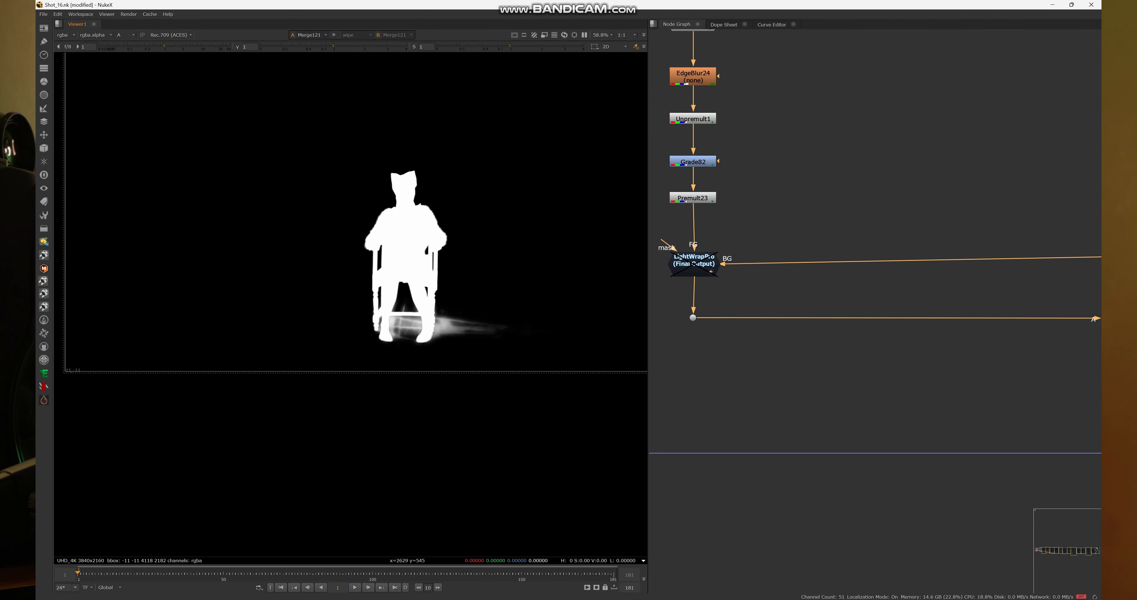
Step: Switch the Merge121 view from alpha to full colour and examine the seated figure
key("a")
scroll(441, 207, "up", 1)
scroll(457, 236, "up", 3)
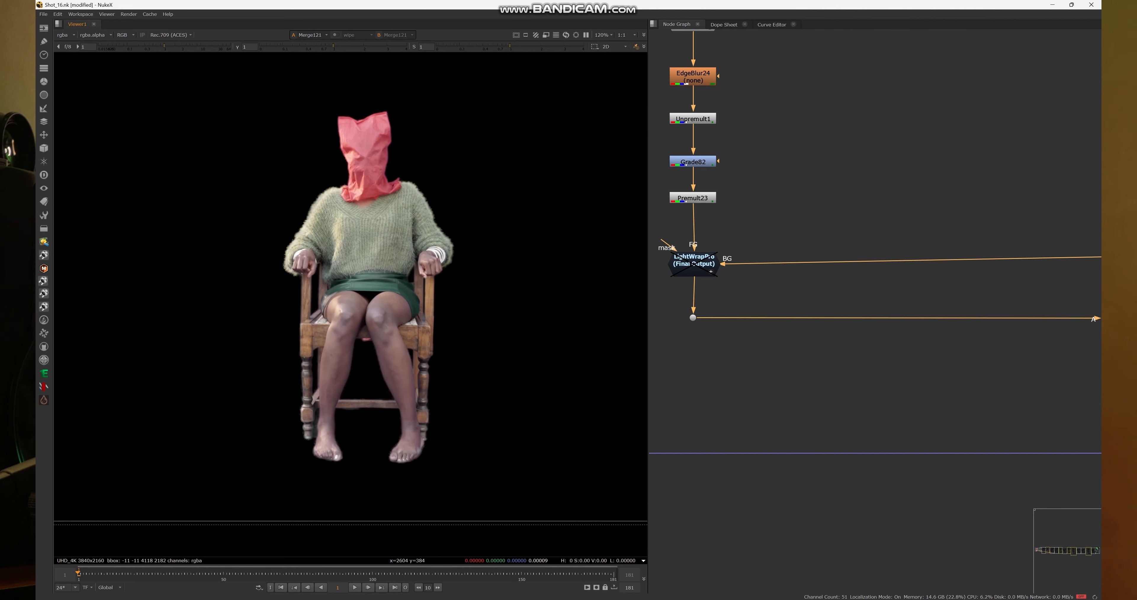
scroll(530, 389, "down", 4)
Step: View the flat-coloured Constant9 background and the Merge122 output that places the figure and shadow over it
scroll(689, 340, "down", 2)
middle_click_drag(1051, 279, 795, 194)
left_click_drag(829, 158, 855, 190)
key("1")
left_click_drag(796, 226, 859, 286)
key("1")
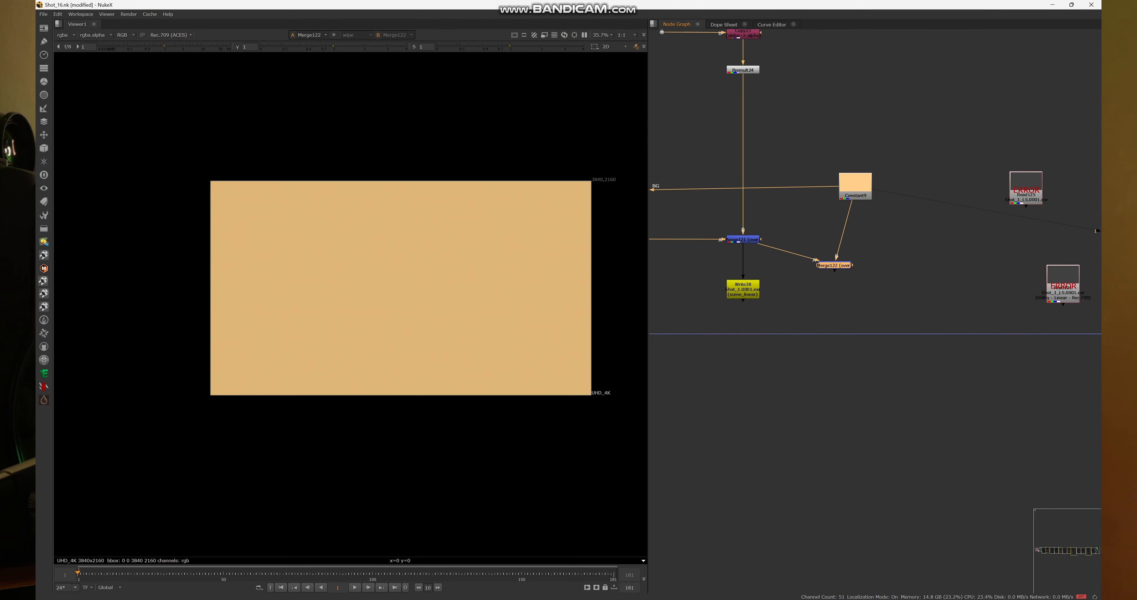
Step: Inspect the Merge122 composite of the seated figure and shadow over the flat-coloured background
left_click(859, 287)
middle_click_drag(434, 318, 356, 247)
scroll(356, 247, "up", 2)
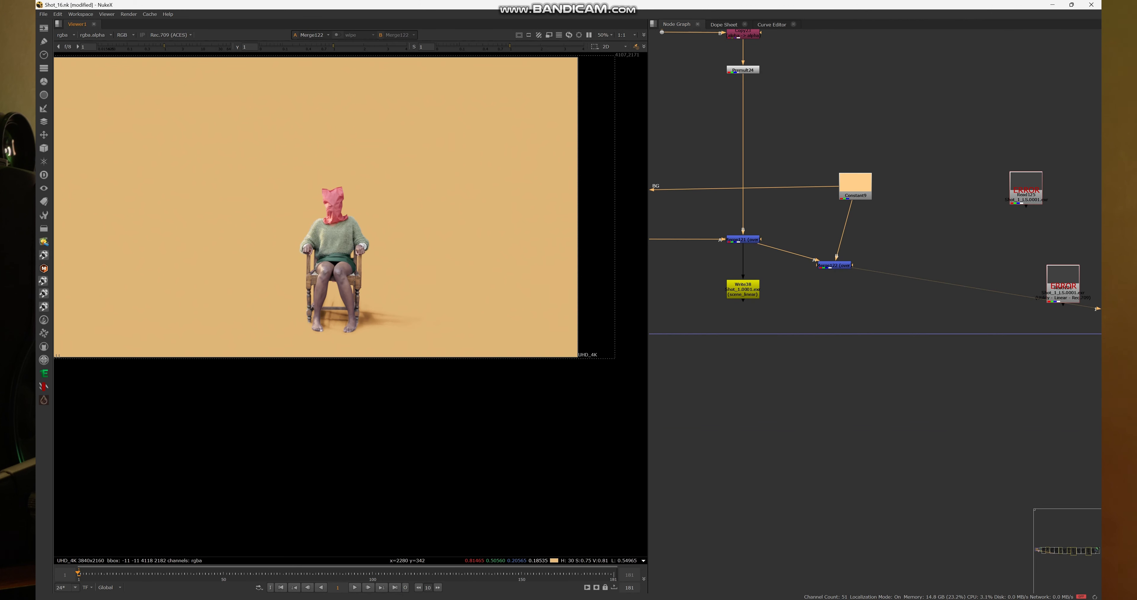
scroll(356, 225, "up", 6)
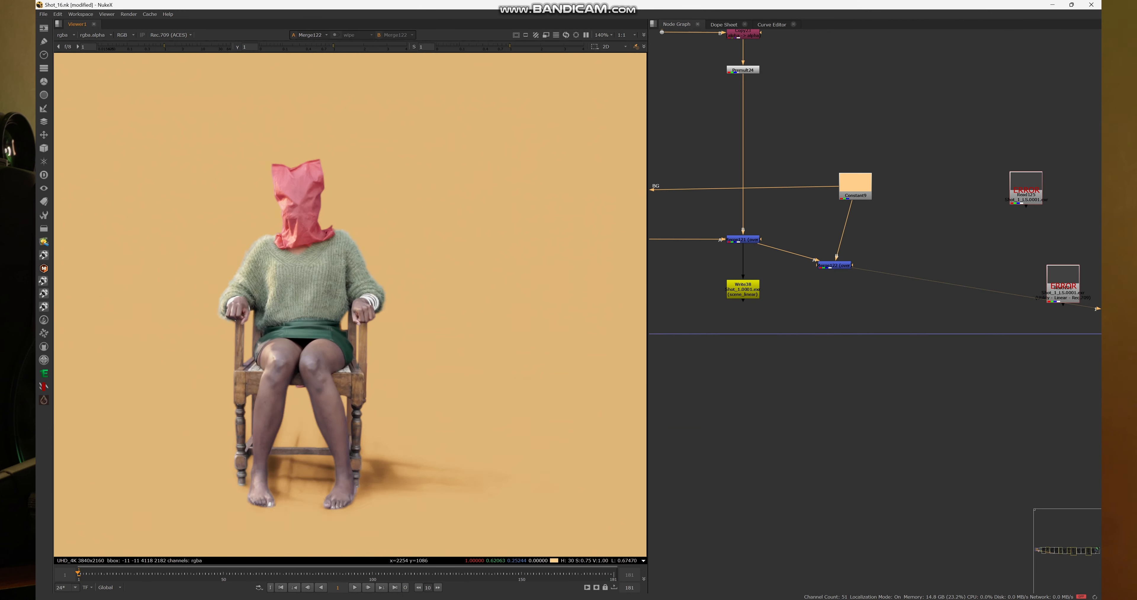
scroll(355, 225, "down", 4)
scroll(347, 231, "down", 2)
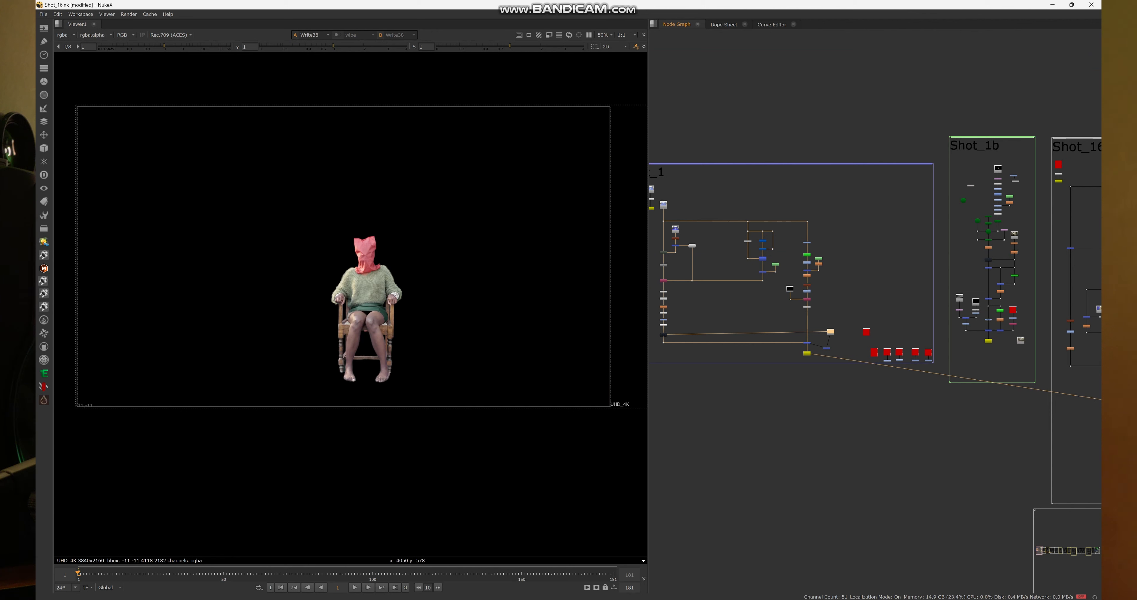
Step: Review the Shot_1 node tree and its place beside the Shot_1b and Shot_16 groups
scroll(808, 236, "up", 3)
left_click(808, 213)
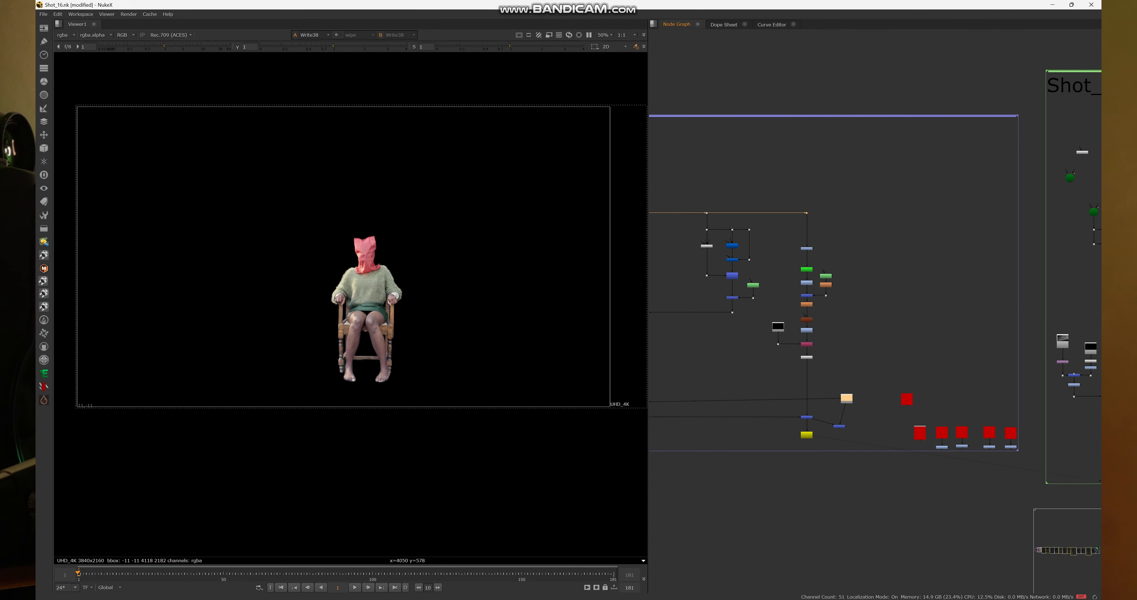
scroll(832, 225, "down", 3)
scroll(932, 224, "down", 5)
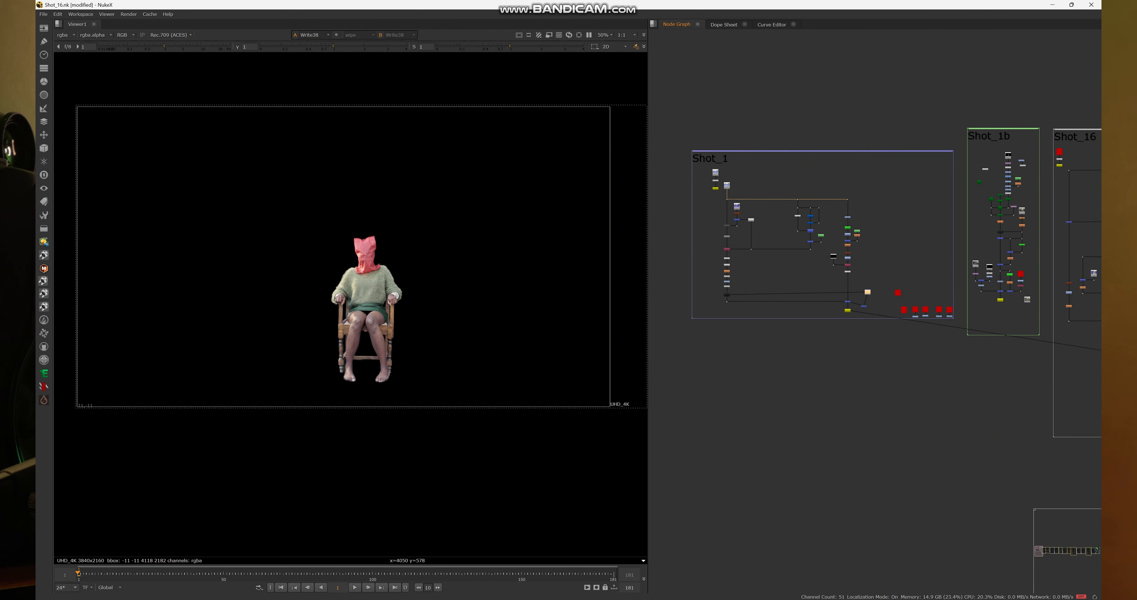
scroll(927, 265, "down", 2)
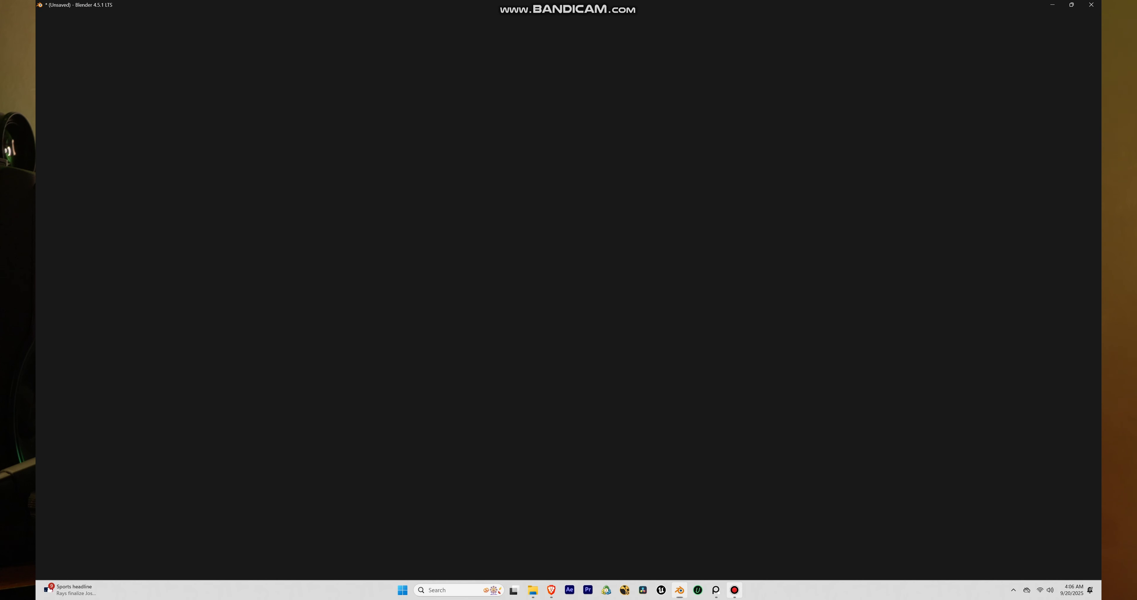
Step: Switch to Blender and delete the default camera, cube and light from the new scene
left_click(735, 590)
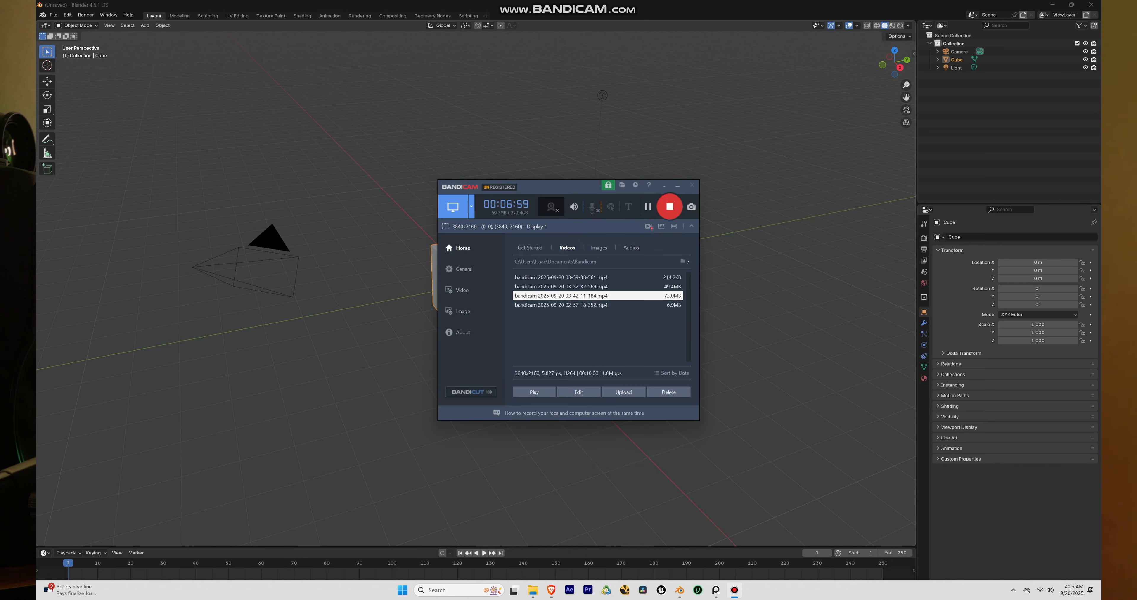
left_click(735, 590)
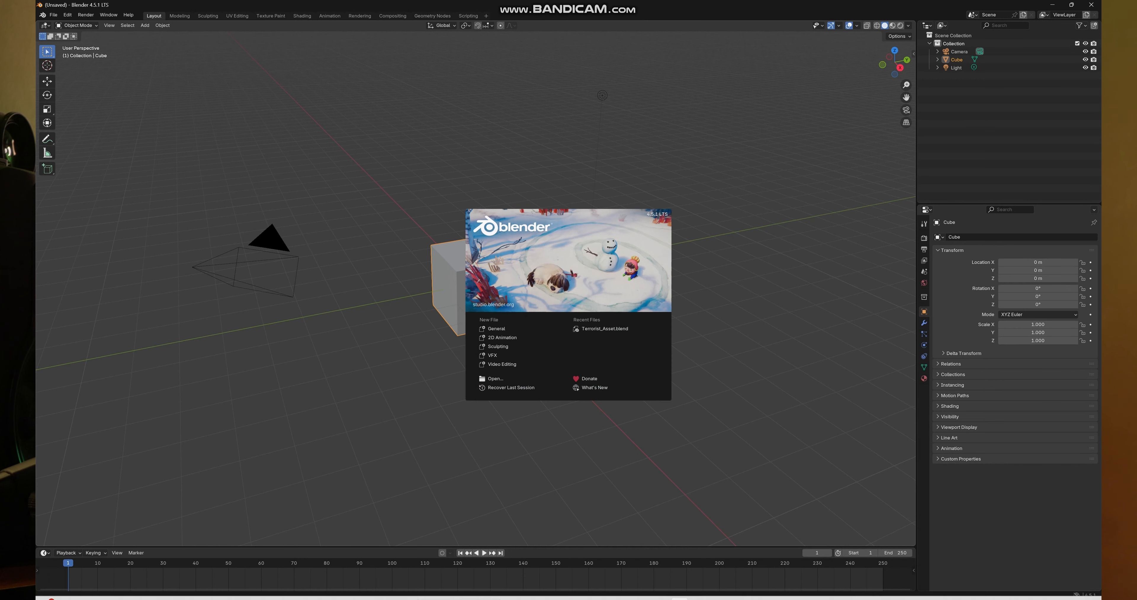
left_click(724, 446)
left_click_drag(709, 398, 148, 30)
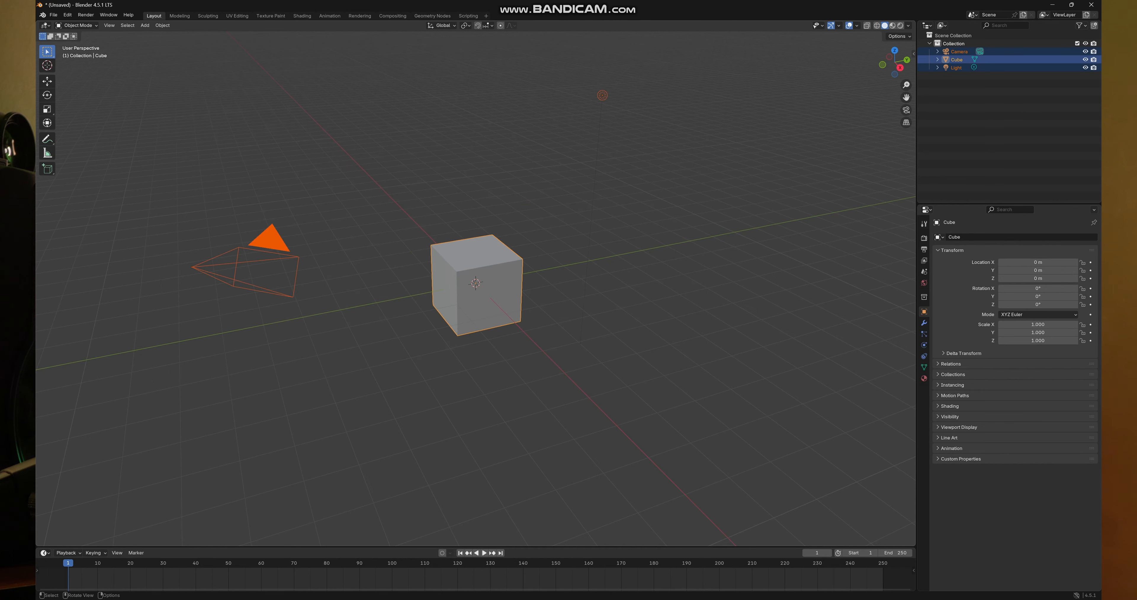
scroll(475, 289, "down", 3)
scroll(476, 289, "up", 3)
left_click_drag(769, 417, 137, 53)
key("x")
left_click(410, 263)
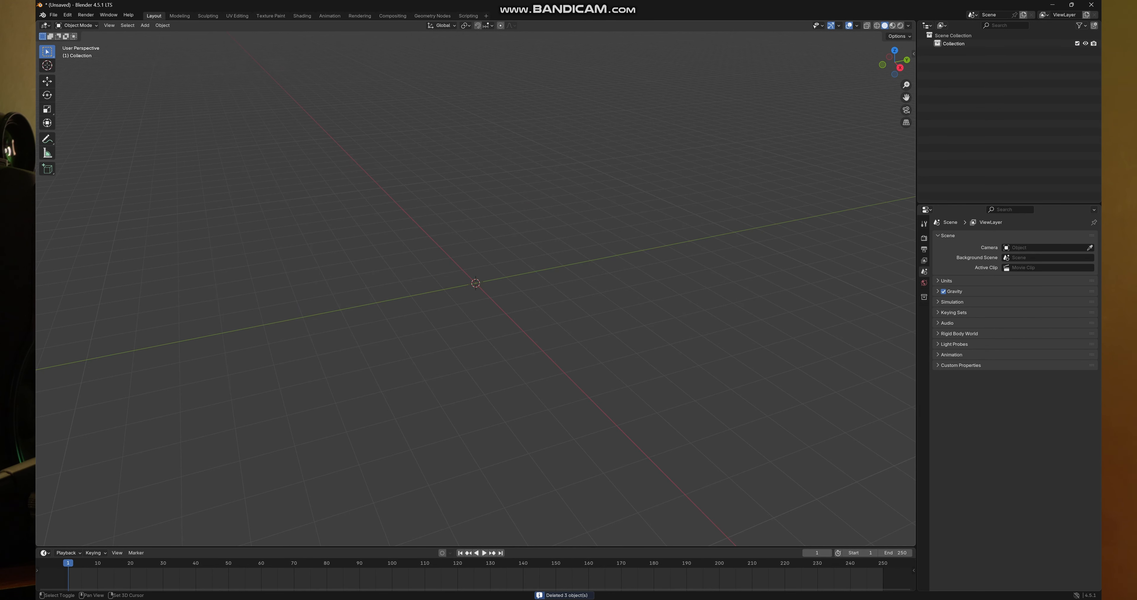
Step: Add a cube and raise its geometry 1 m along Z in Edit Mode
key("shift+a")
mouse_move(537, 297)
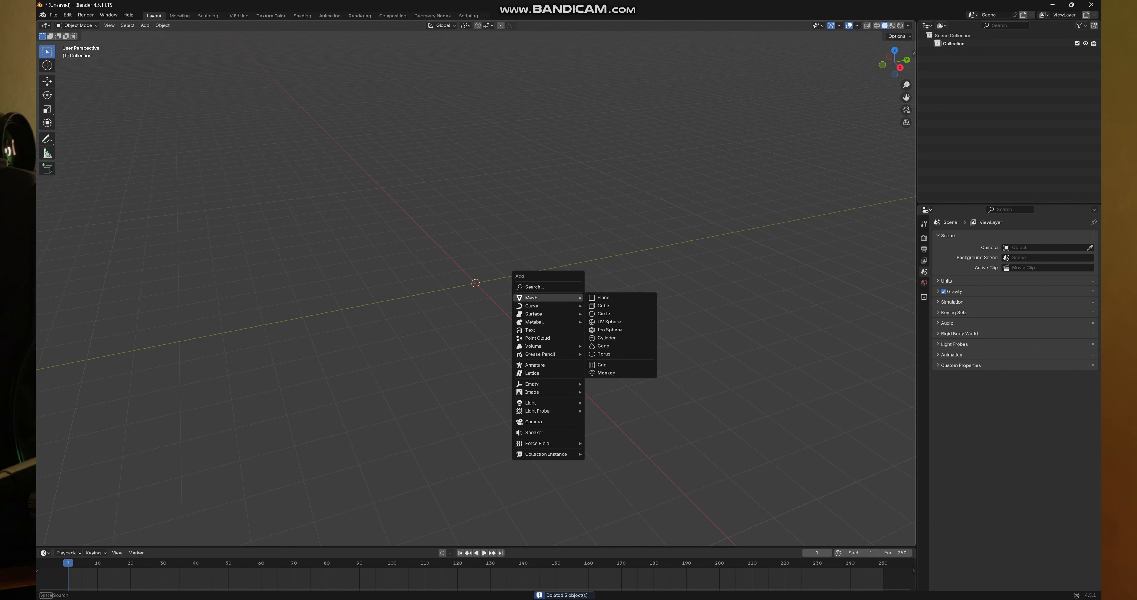
left_click(603, 305)
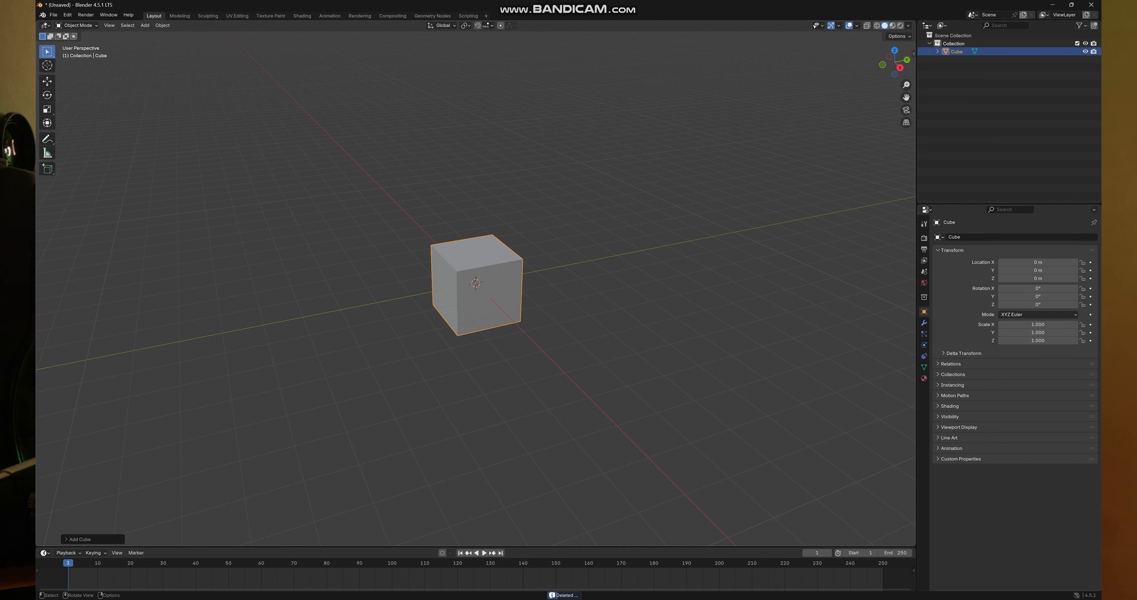
key("Tab")
key("g")
key("z")
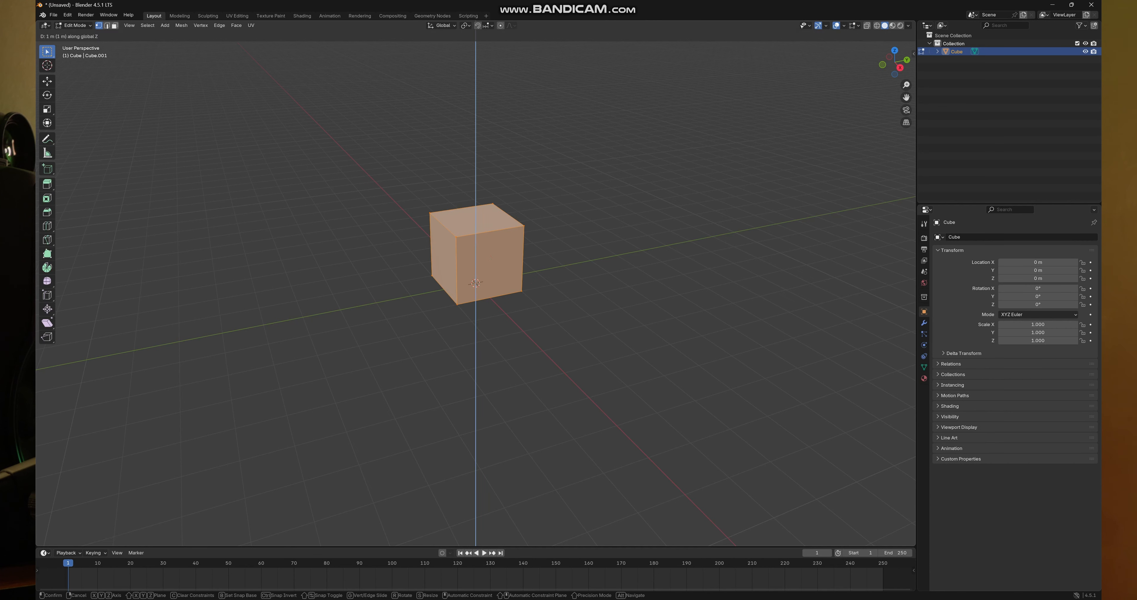
key("Return")
key("Tab")
Step: Scale the cube up to about 5.12, then widen it in X and Y only to about 14.84
key("s")
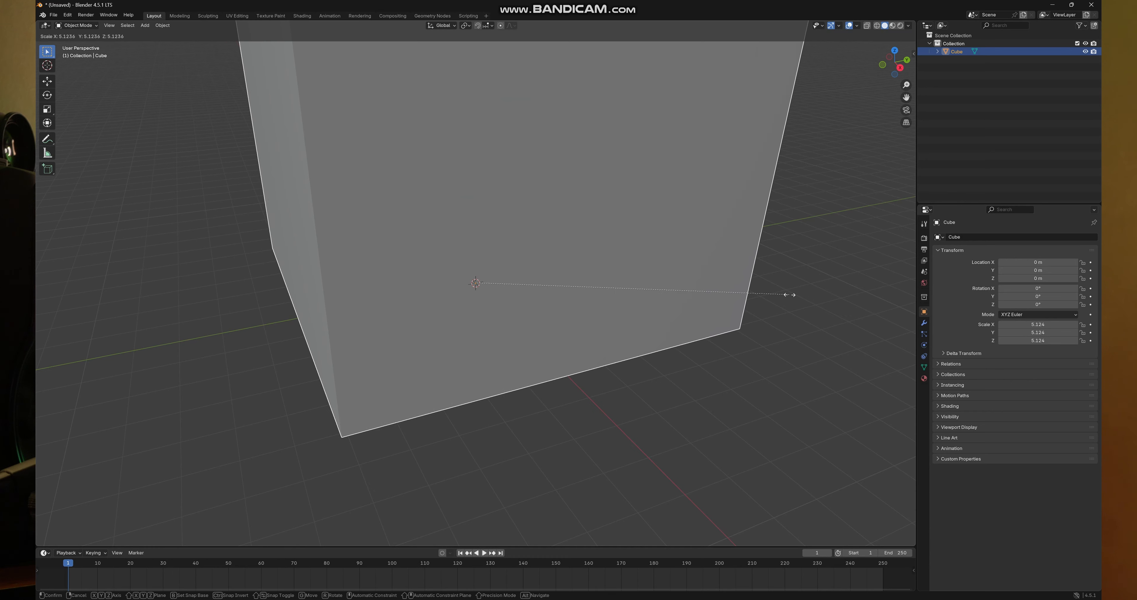
key("Return")
key("s")
key("shift+z")
key("Return")
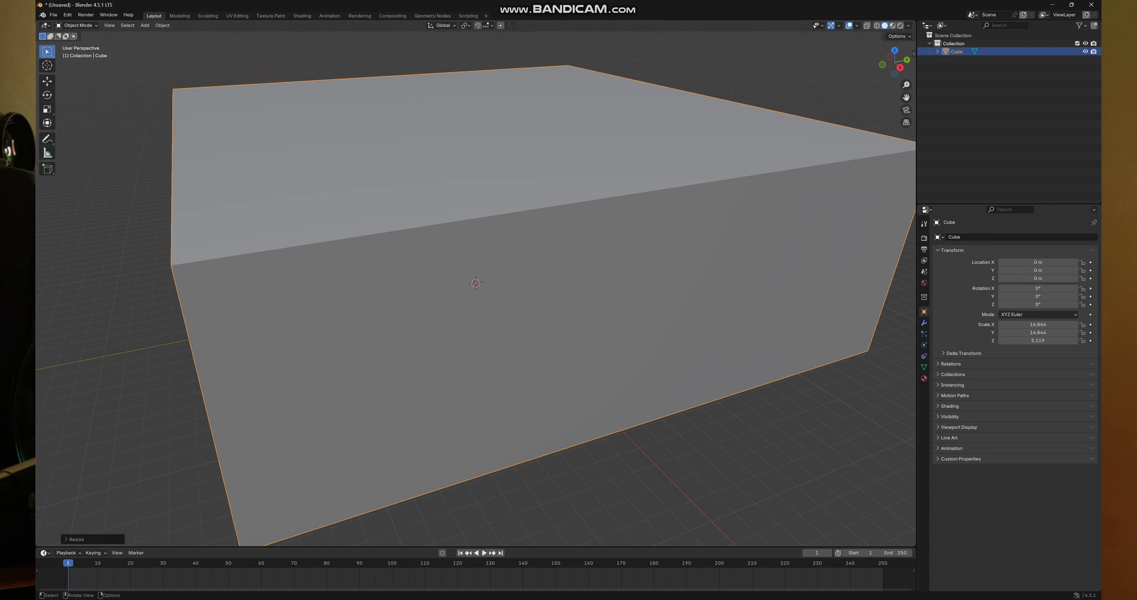
scroll(475, 282, "down", 7)
key("shift+z")
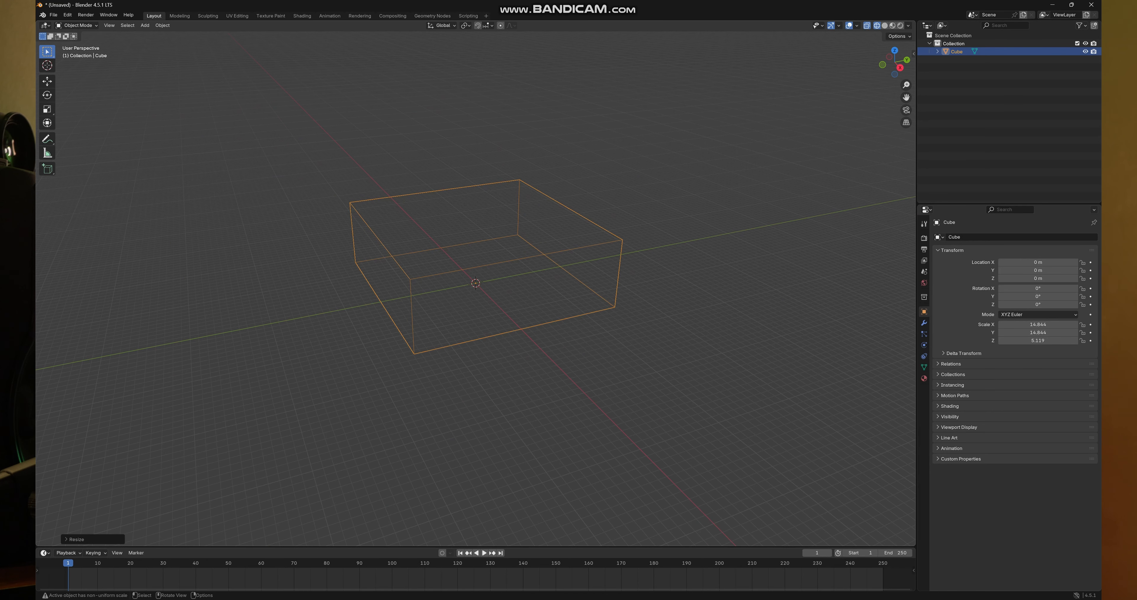
key("shift+z")
Step: Add seven evenly spaced loop cuts across the box in each horizontal direction, forming an eight-by-eight grid
key("Tab")
key("ctrl+r")
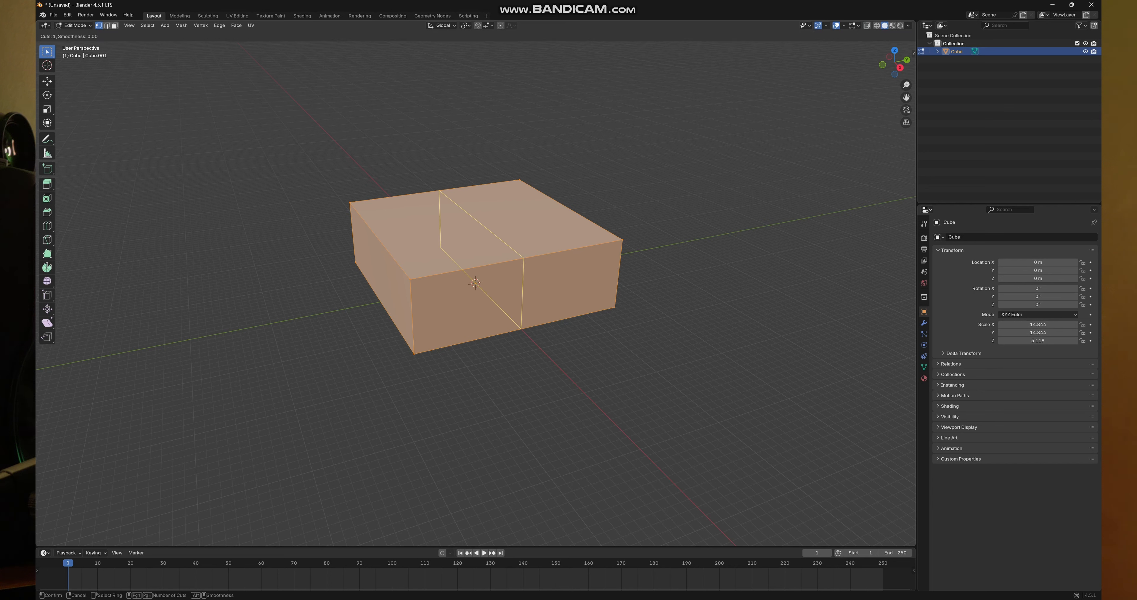
scroll(475, 283, "up", 6)
left_click(475, 282)
right_click(475, 283)
key("ctrl+r")
scroll(476, 265, "up", 6)
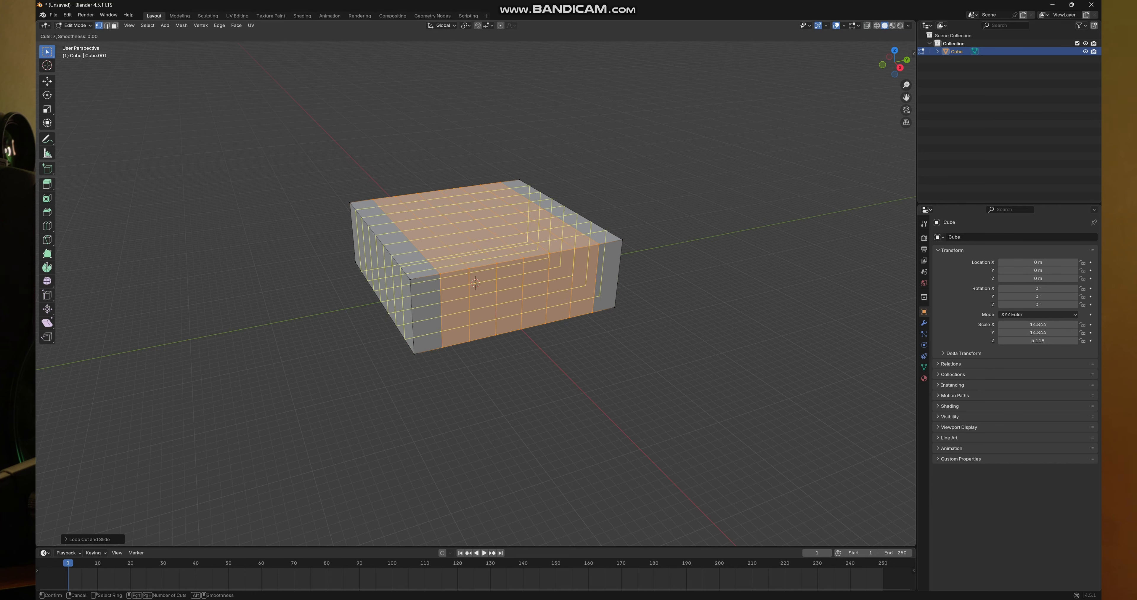
left_click(475, 265)
right_click(475, 265)
Step: Add three evenly spaced horizontal loop cuts around the box's side walls
key("ctrl+r")
scroll(475, 283, "up", 4)
scroll(475, 283, "up", 12)
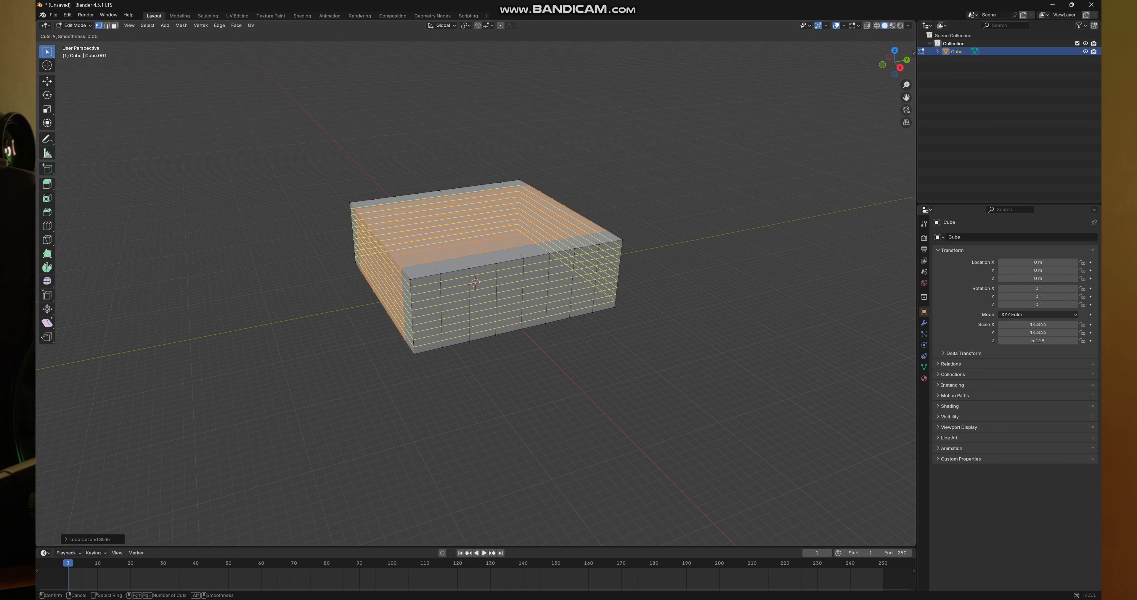
scroll(475, 283, "down", 15)
scroll(475, 283, "up", 1)
left_click(475, 283)
right_click(475, 283)
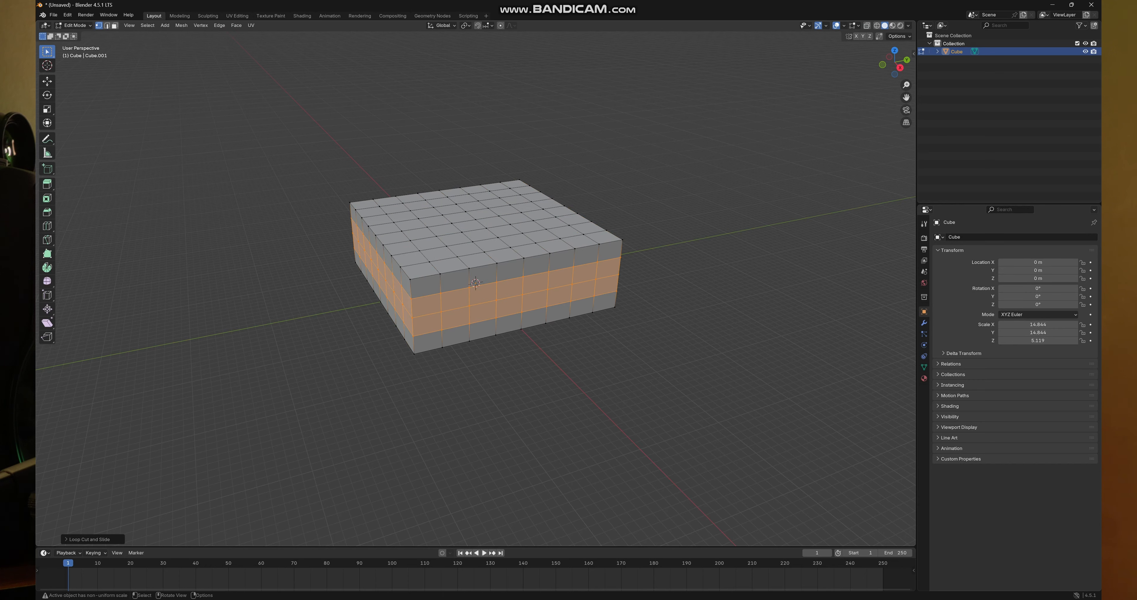
Step: Delete a block of six faces, two wide and three high, from the upper middle of one side wall
middle_click_drag(475, 283, 469, 272)
left_click(640, 353)
left_click(496, 286)
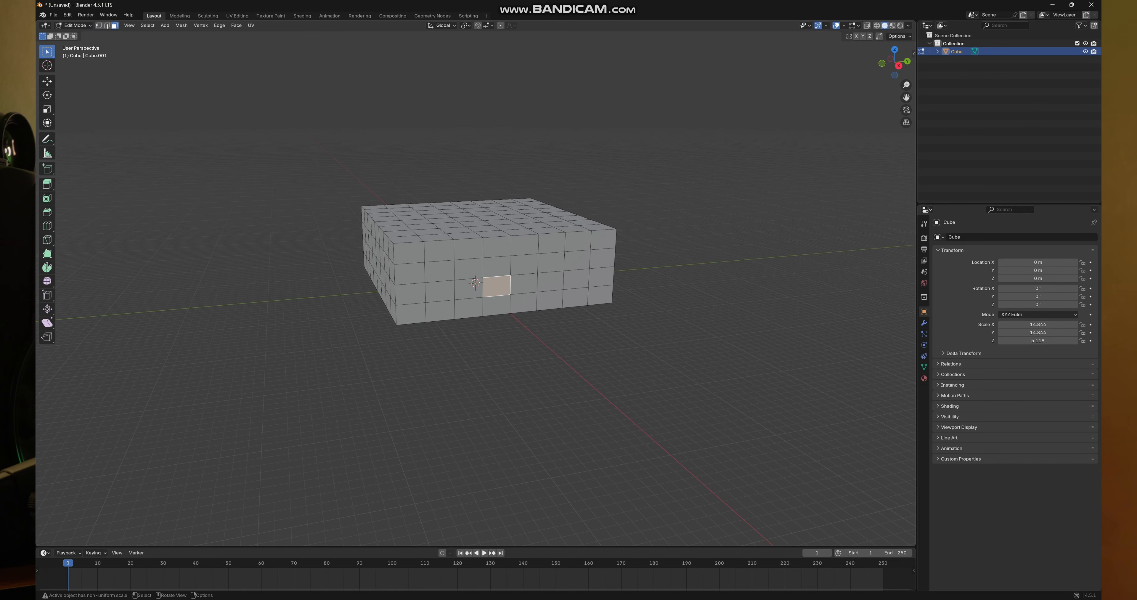
left_click(497, 267, "shift")
left_click(497, 247, "shift")
left_click(524, 245, "shift")
left_click(525, 265, "shift")
left_click(524, 283, "shift")
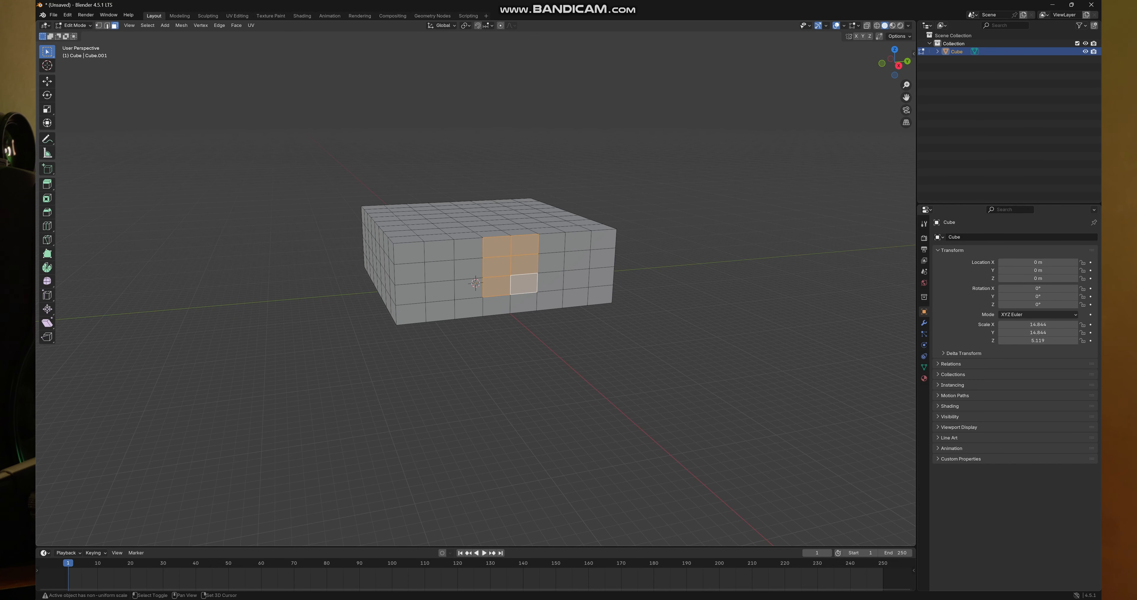
key("x")
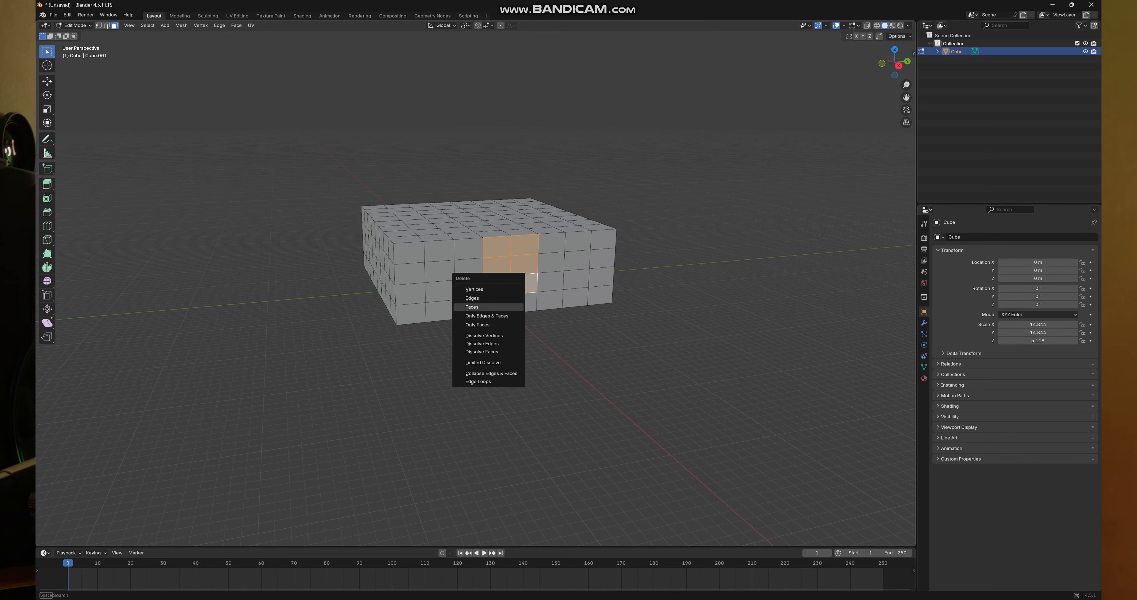
left_click(501, 308)
Step: Cut a window into the adjacent wall by deleting its central two-by-two block of faces
scroll(501, 307, "up", 1)
scroll(501, 291, "up", 3)
middle_click_drag(501, 291, 357, 300)
left_click(498, 247, "shift")
left_click(563, 243, "shift")
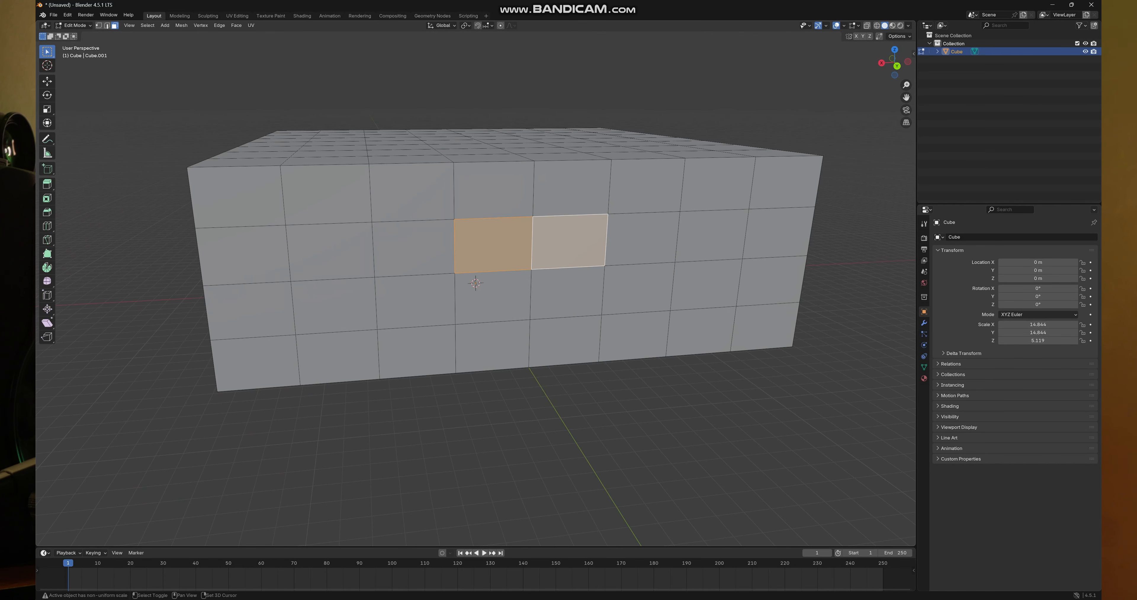
left_click(563, 290, "shift")
left_click(493, 295, "shift")
scroll(496, 297, "down", 4)
key("x")
left_click(539, 305)
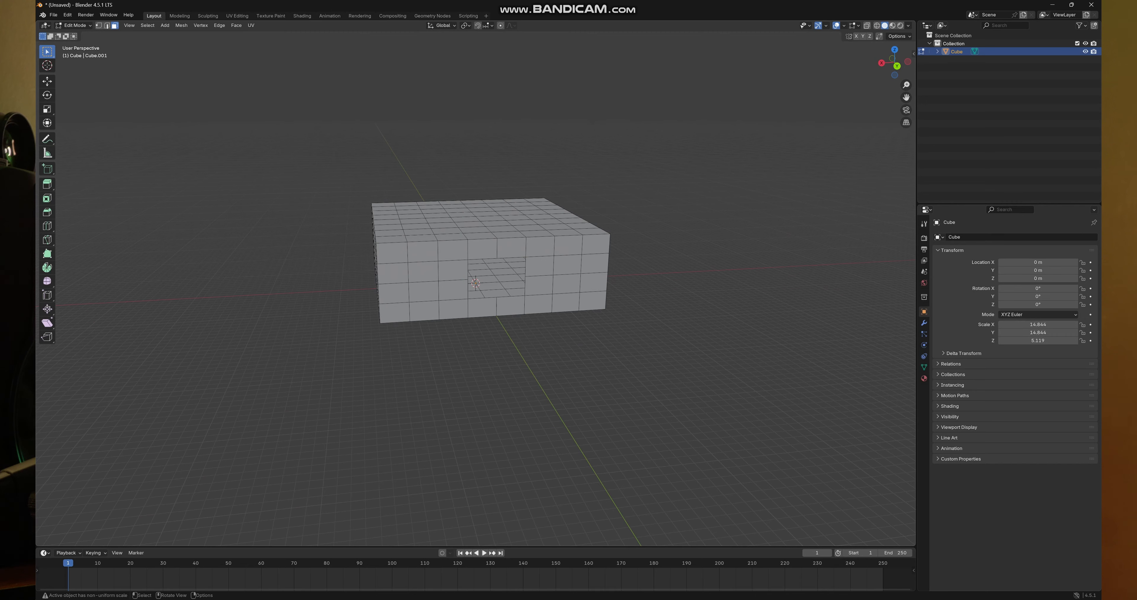
Step: Cut a doorway down to the floor in another wall by deleting a block two faces wide and three high
middle_click_drag(539, 304, 408, 295)
scroll(497, 301, "up", 5)
scroll(485, 304, "down", 4)
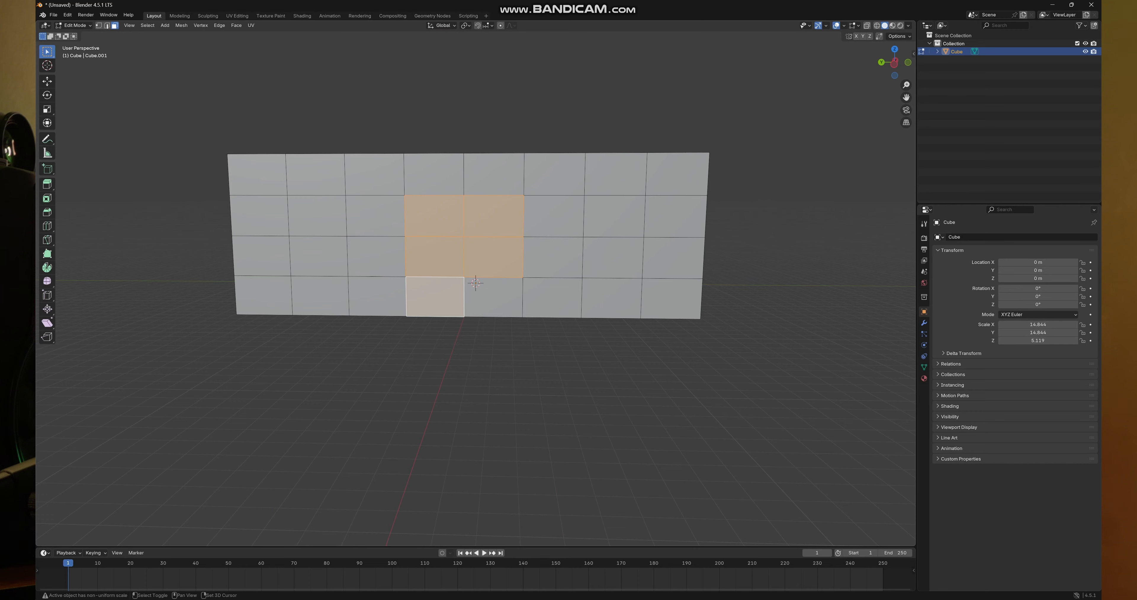
key("x")
left_click(435, 293)
scroll(436, 294, "down", 1)
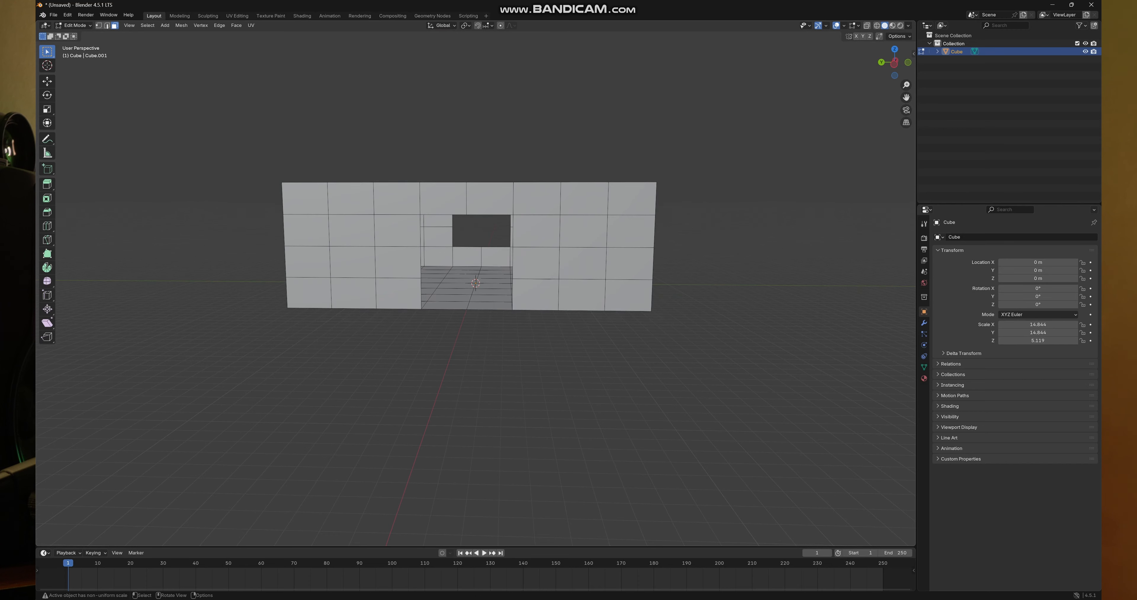
Step: Examine the hollow box's interior through its cut openings
middle_click_drag(435, 293, 104, 292)
scroll(390, 289, "up", 9)
middle_click_drag(398, 291, 265, 289)
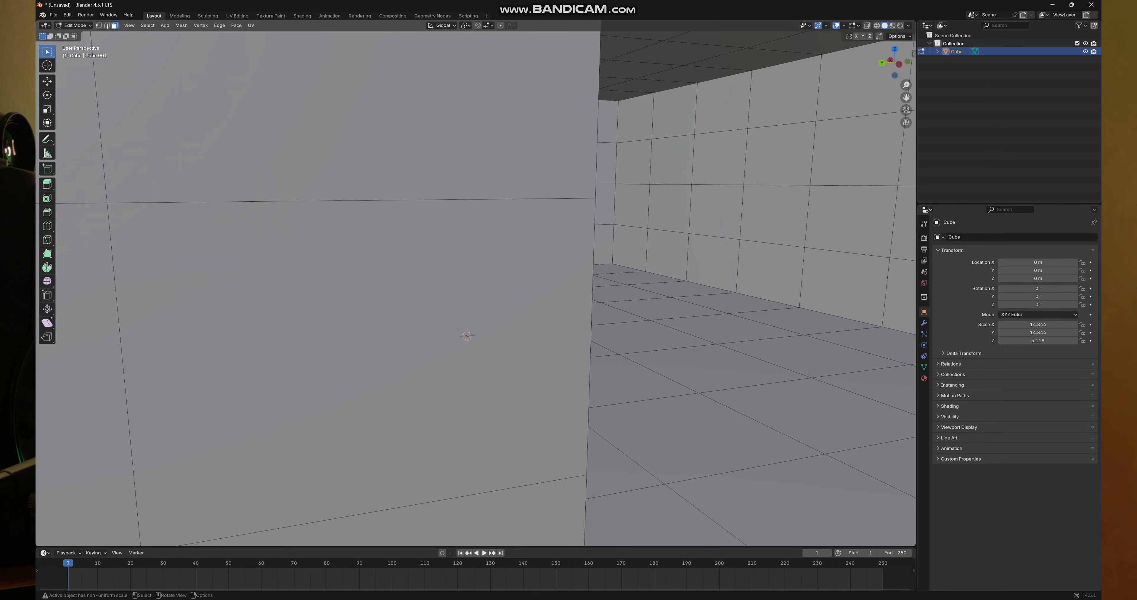
scroll(397, 287, "down", 8)
mouse_move(398, 287)
middle_mouse_down()
mouse_move(304, 316)
mouse_move(333, 289)
mouse_move(379, 313)
mouse_move(399, 299)
mouse_move(401, 247)
mouse_move(388, 273)
mouse_move(398, 309)
mouse_move(379, 304)
mouse_move(397, 274)
middle_mouse_up()
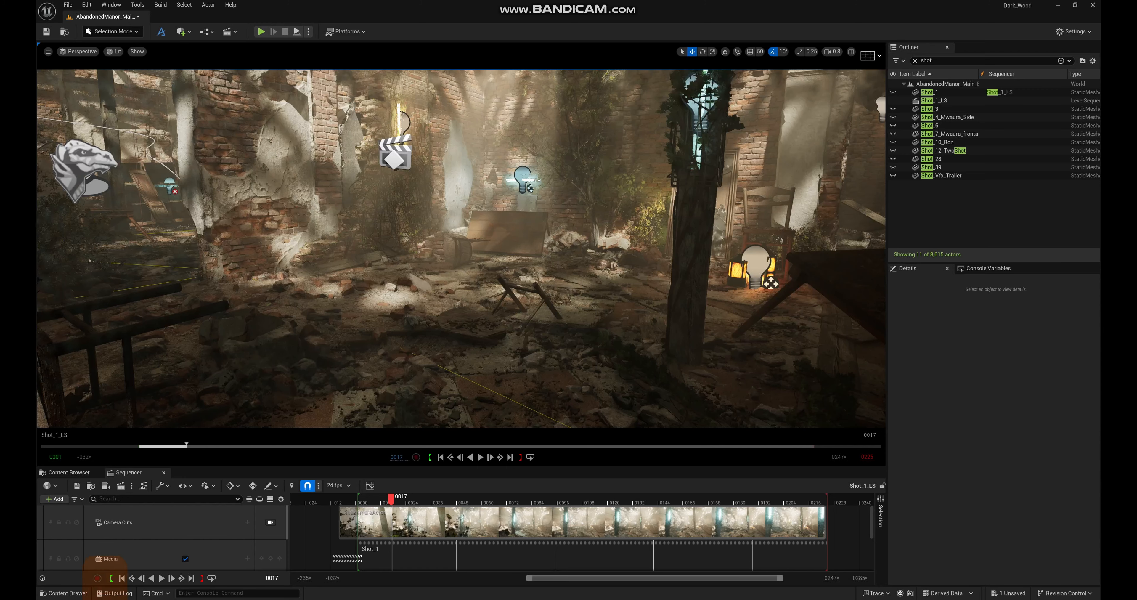
Step: Switch to Unreal Engine and fly through the ruined manor set used for the Shot_1_LS sequence
left_click(84, 514)
key("w")
right_click_drag(461, 248, 662, 247)
key("s")
right_click_drag(461, 249, 441, 159)
key("w")
right_click_drag(461, 248, 285, 248)
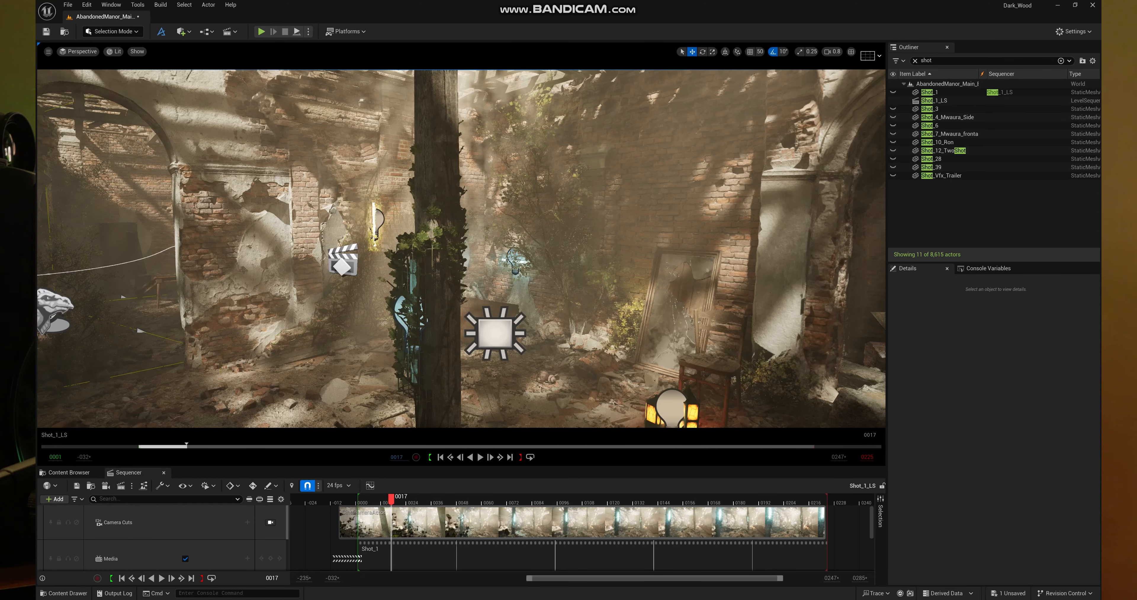
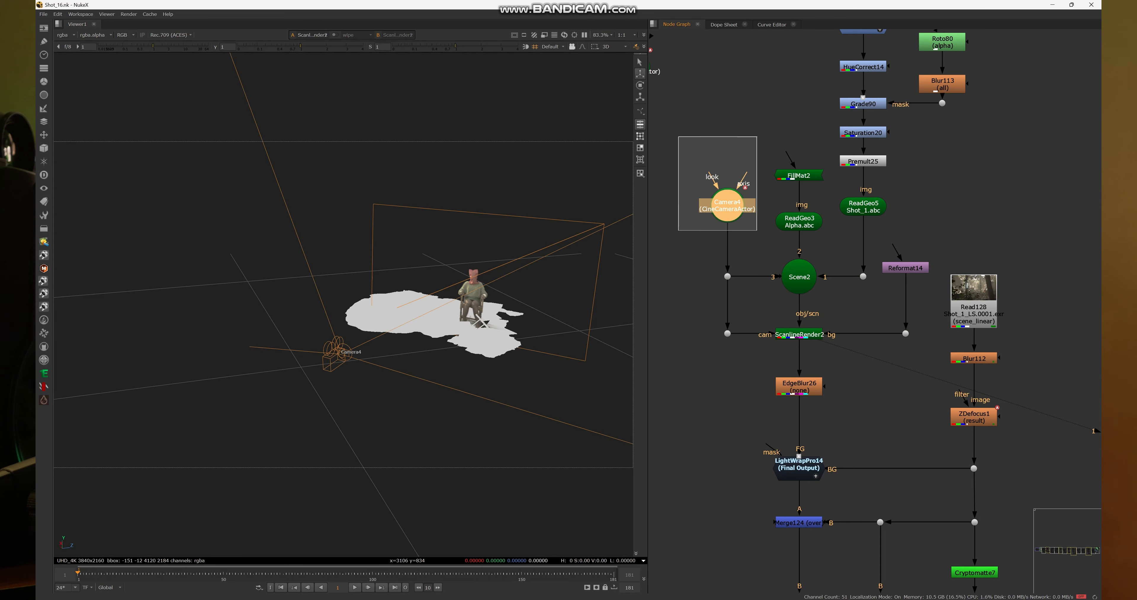
Step: Back in NukeX, switch the ScanlineRender2 view from 3D to 2D and inspect the rendered figure around the chair legs
scroll(783, 193, "down", 5)
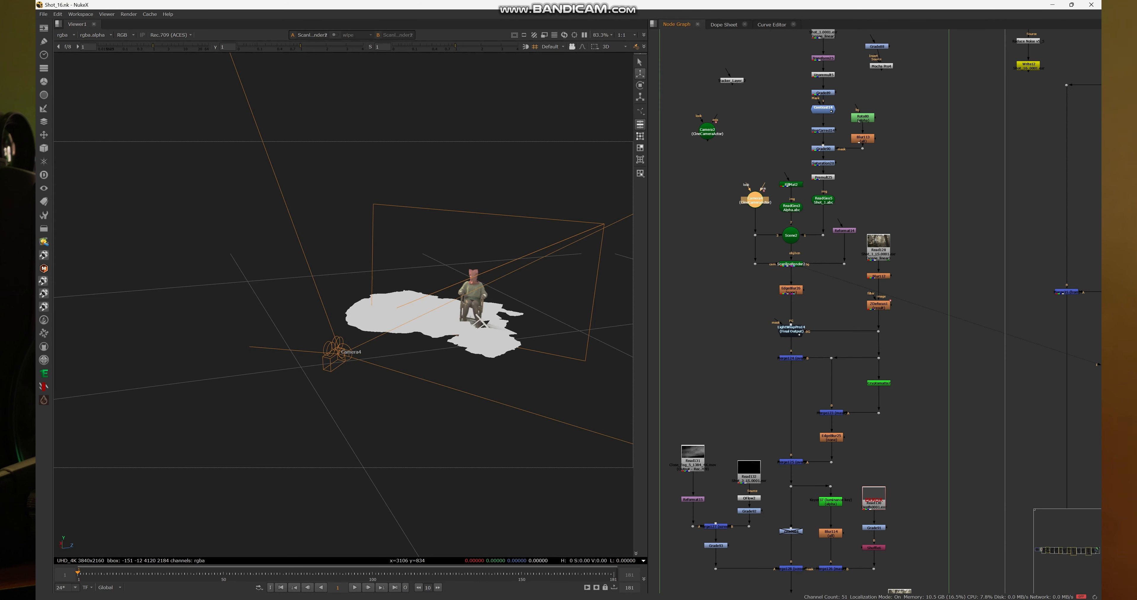
left_click(791, 290)
key("Tab")
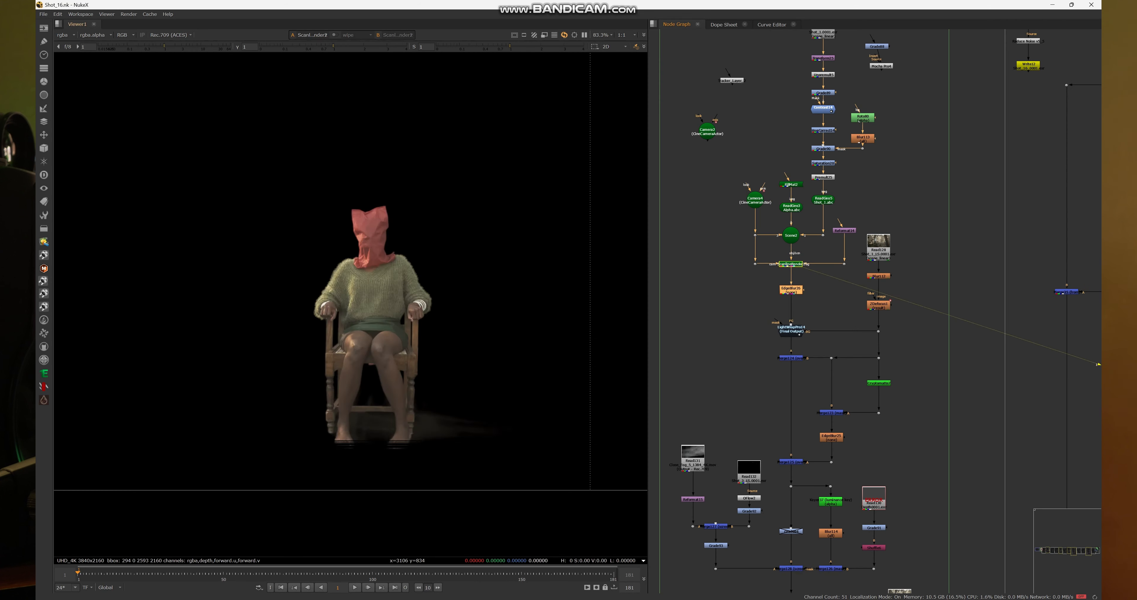
scroll(401, 258, "down", 5)
scroll(423, 344, "up", 8)
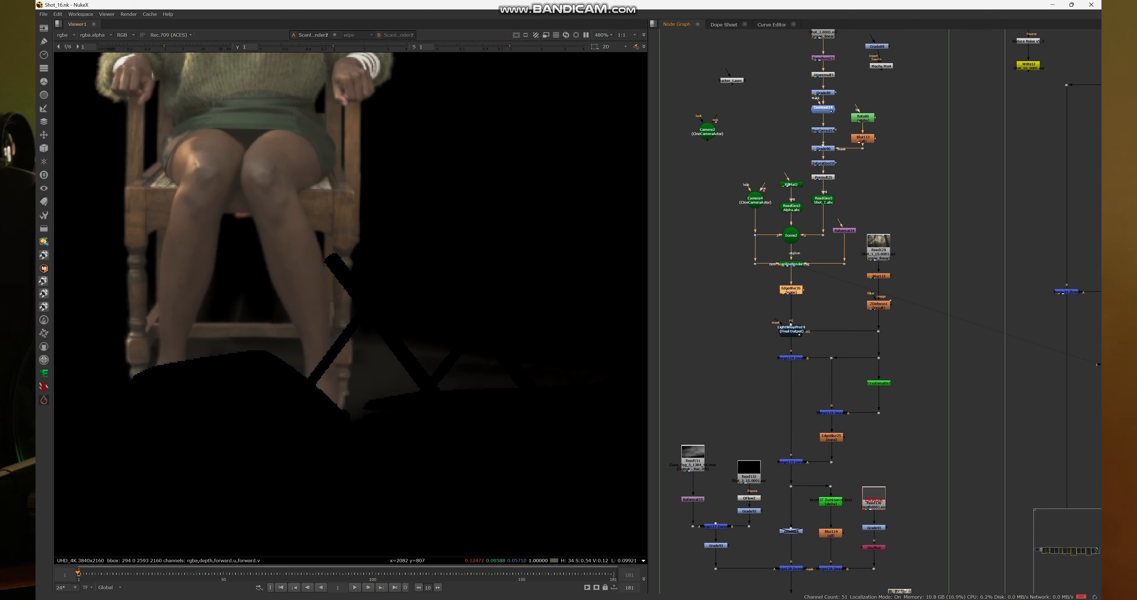
middle_click_drag(294, 123, 362, 231)
scroll(362, 231, "up", 4)
scroll(353, 234, "down", 6)
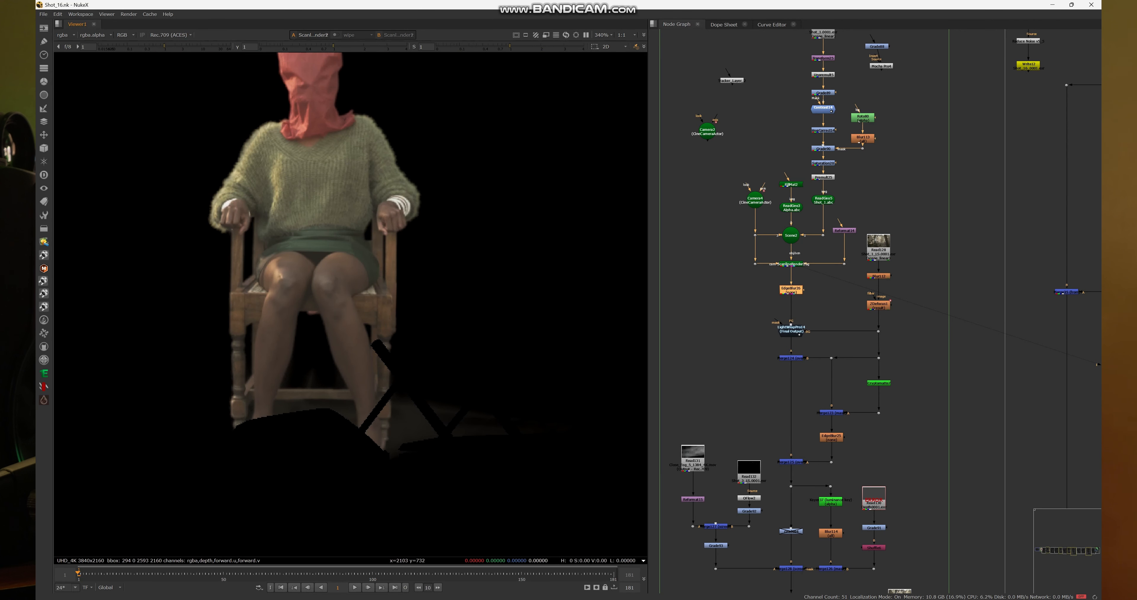
Step: Inspect the ScanlineRender2 result close up around the chair legs and across the full frame
scroll(382, 349, "up", 3)
scroll(366, 349, "down", 4)
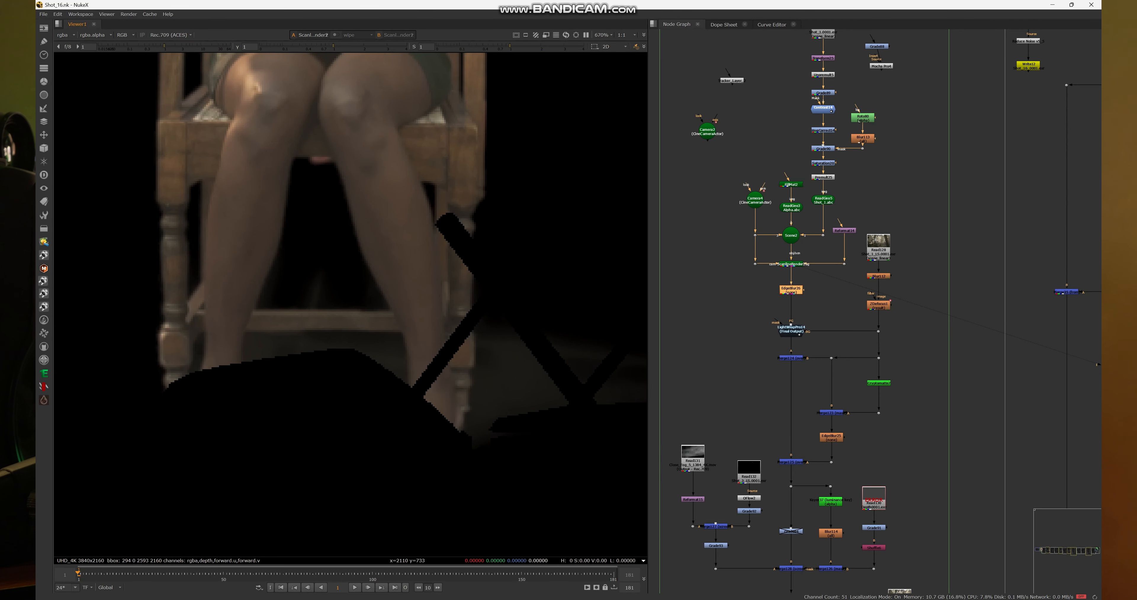
scroll(366, 348, "down", 6)
scroll(401, 336, "down", 4)
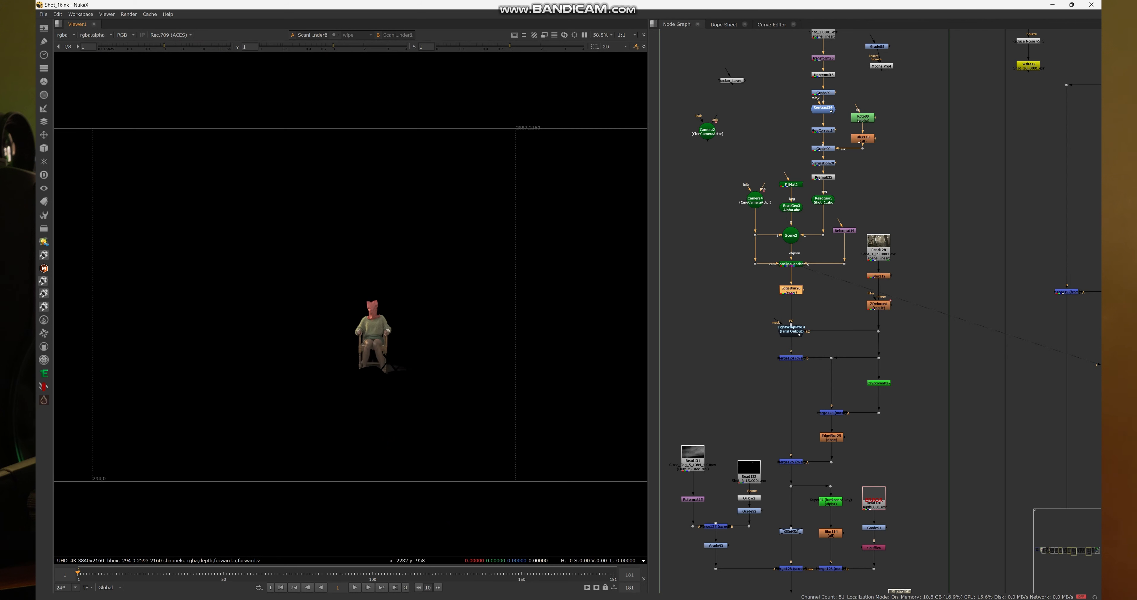
scroll(785, 282, "up", 3)
Step: View the EdgeBlur26 output and inspect the softened edges of the seated figure up close
left_click(764, 279)
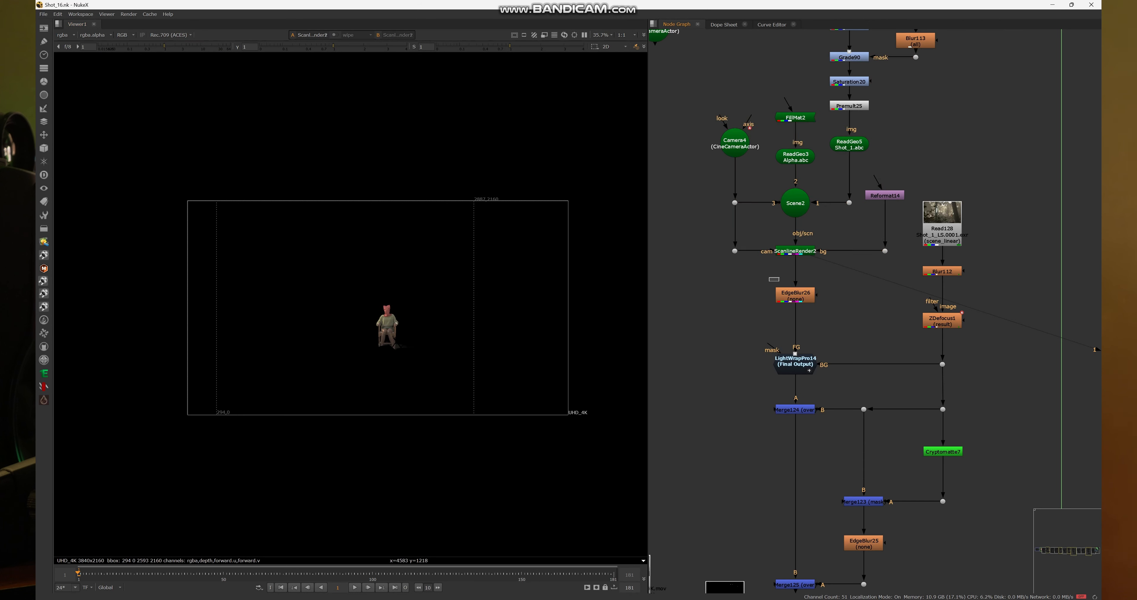
left_click(795, 295)
key("1")
scroll(336, 353, "up", 7)
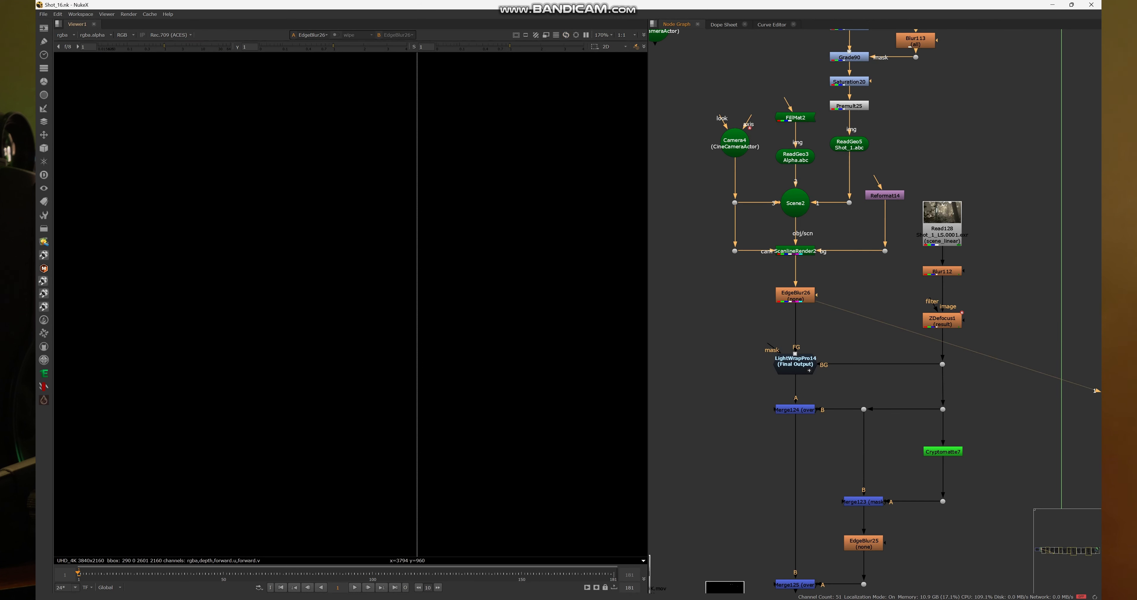
scroll(296, 441, "up", 7)
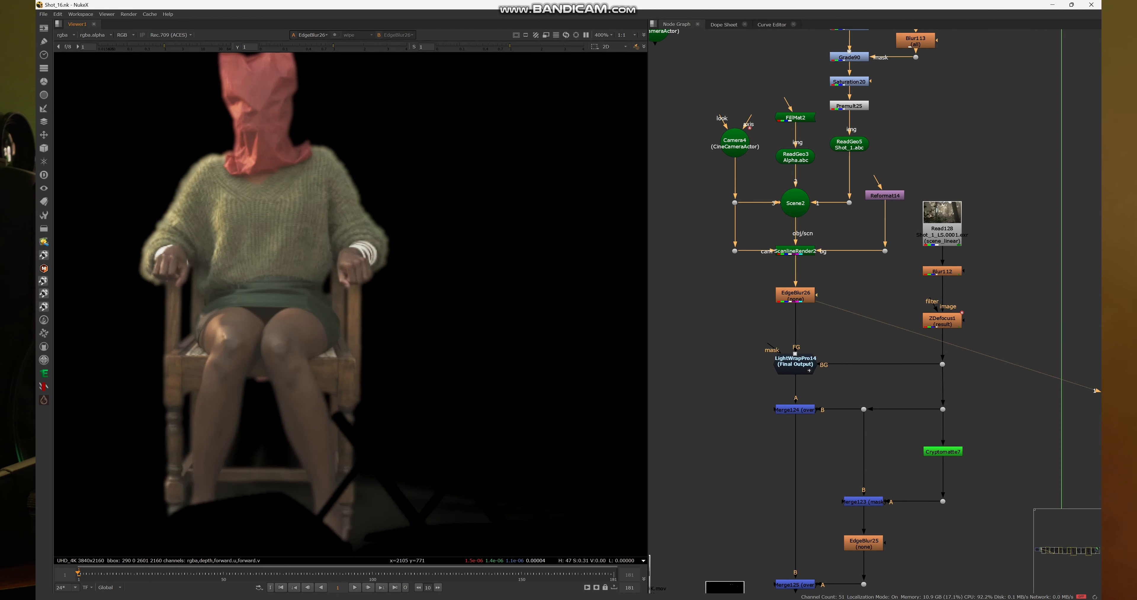
scroll(296, 441, "down", 2)
scroll(481, 327, "down", 7)
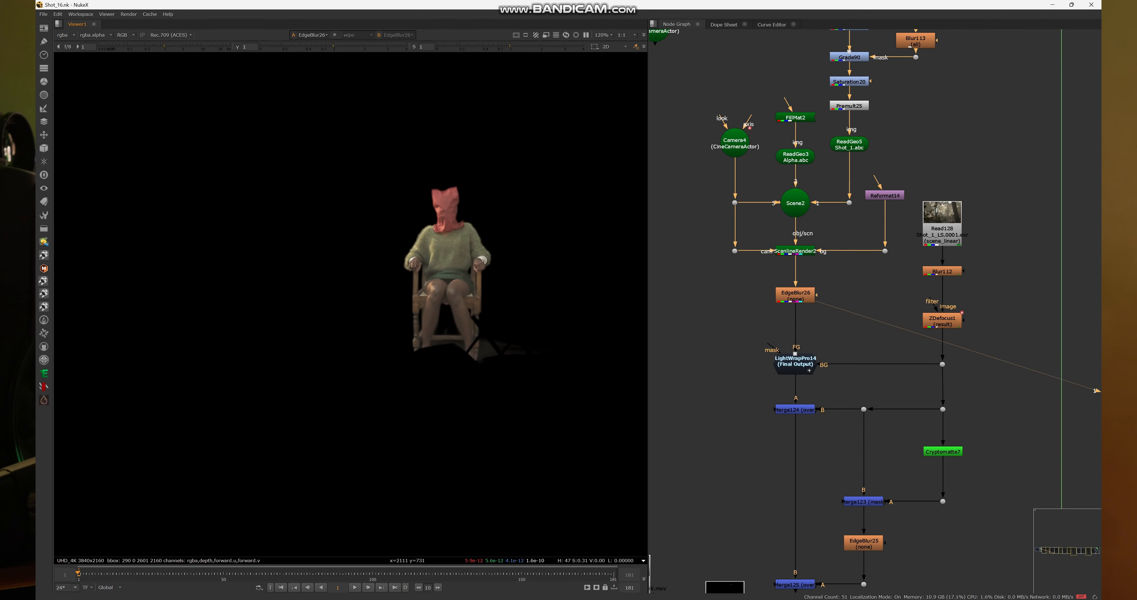
Step: View the LightWrapPro14 output and inspect the figure within the full frame
left_click_drag(731, 321, 831, 375)
key("1")
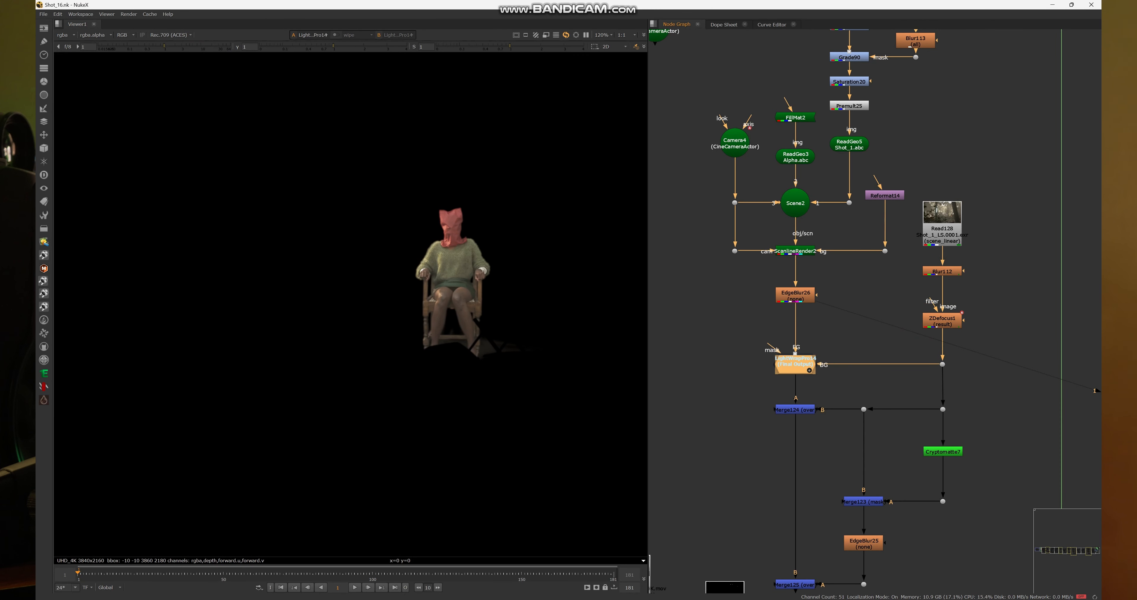
left_click(833, 380)
scroll(490, 325, "down", 6)
middle_click_drag(490, 326, 408, 281)
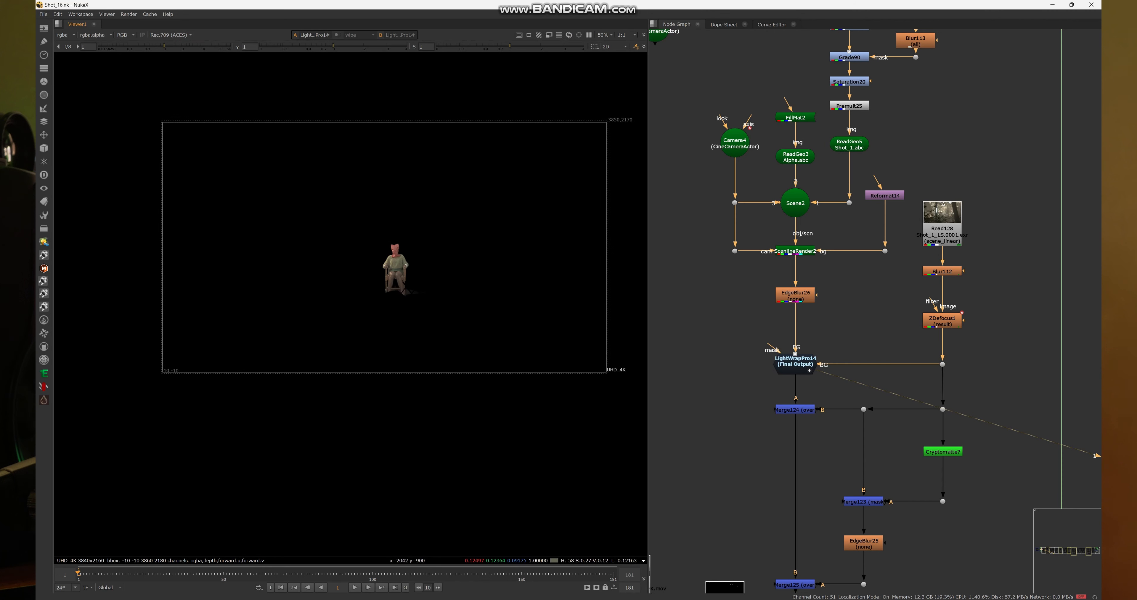
scroll(402, 279, "up", 4)
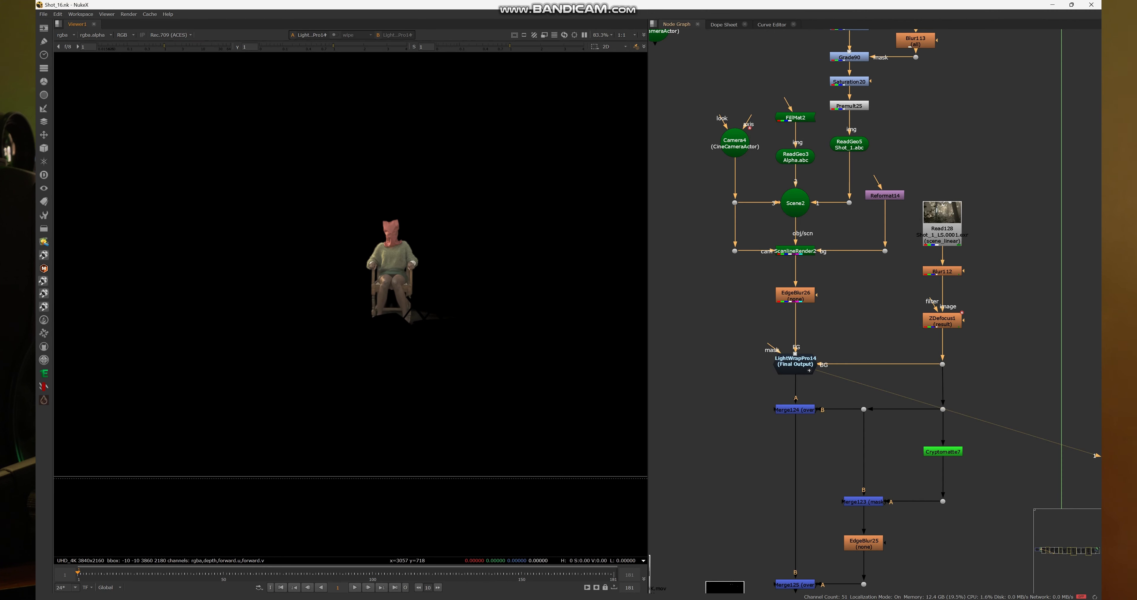
Step: Review the Shot_1_LS background render from Read128 and its Blur112 softening, inspecting the brick wall up close
left_click_drag(926, 168, 995, 266)
left_click_drag(917, 178, 995, 260)
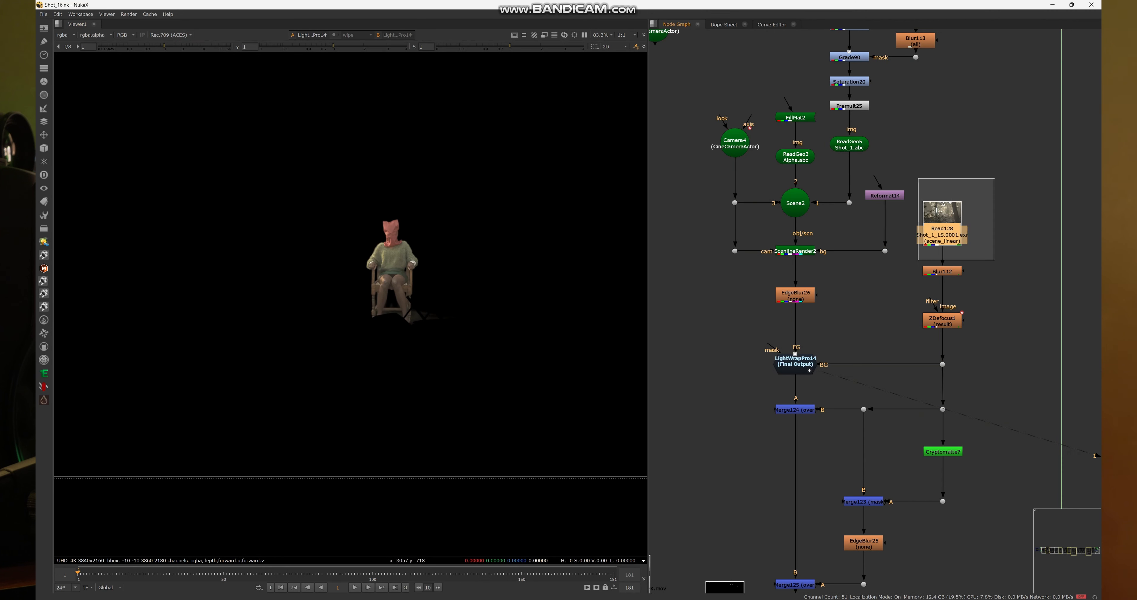
key("1")
left_click(995, 261)
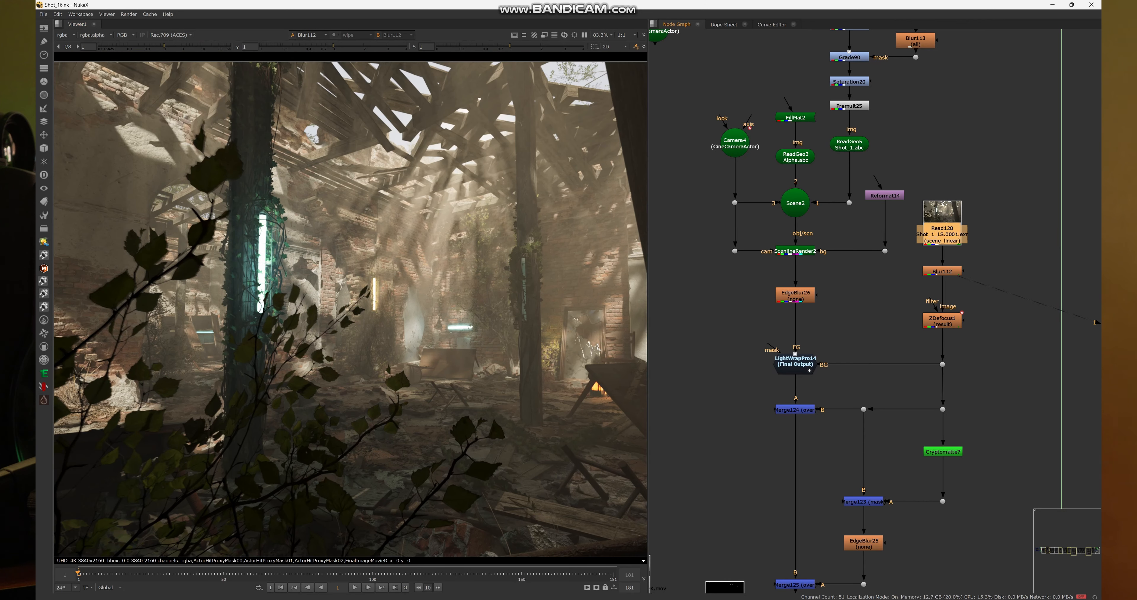
scroll(332, 291, "up", 6)
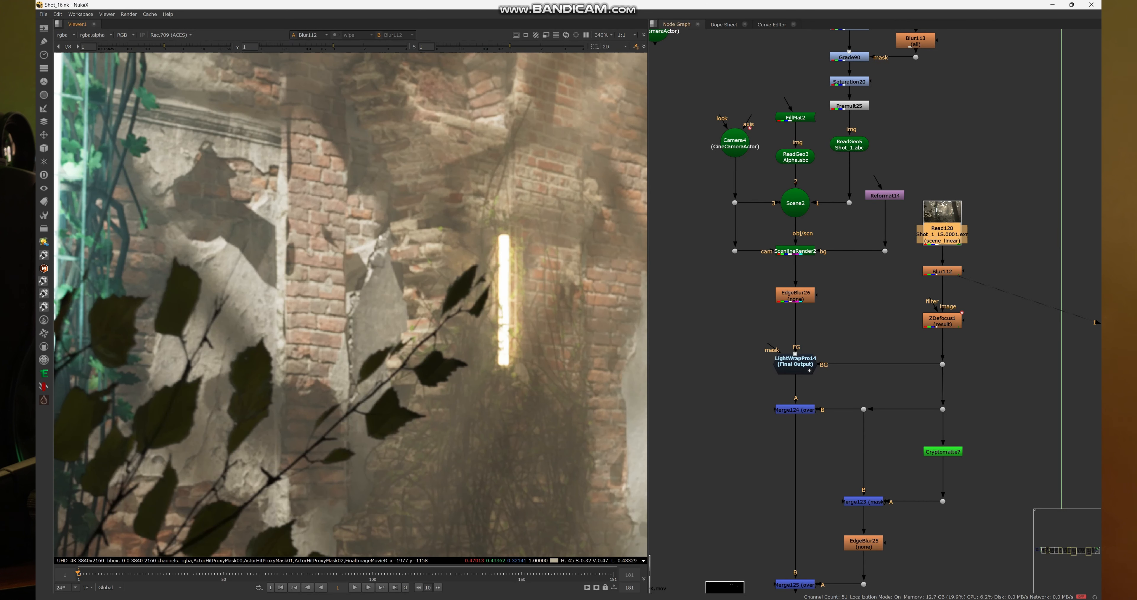
left_click_drag(910, 253, 1003, 292)
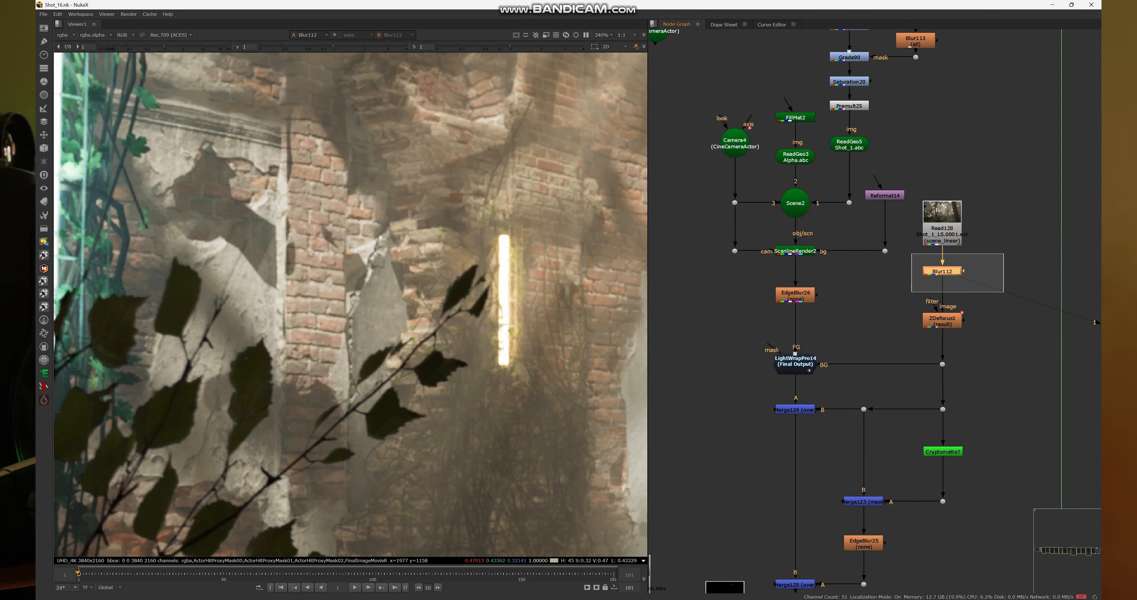
key("1")
scroll(386, 284, "up", 1)
scroll(386, 285, "down", 7)
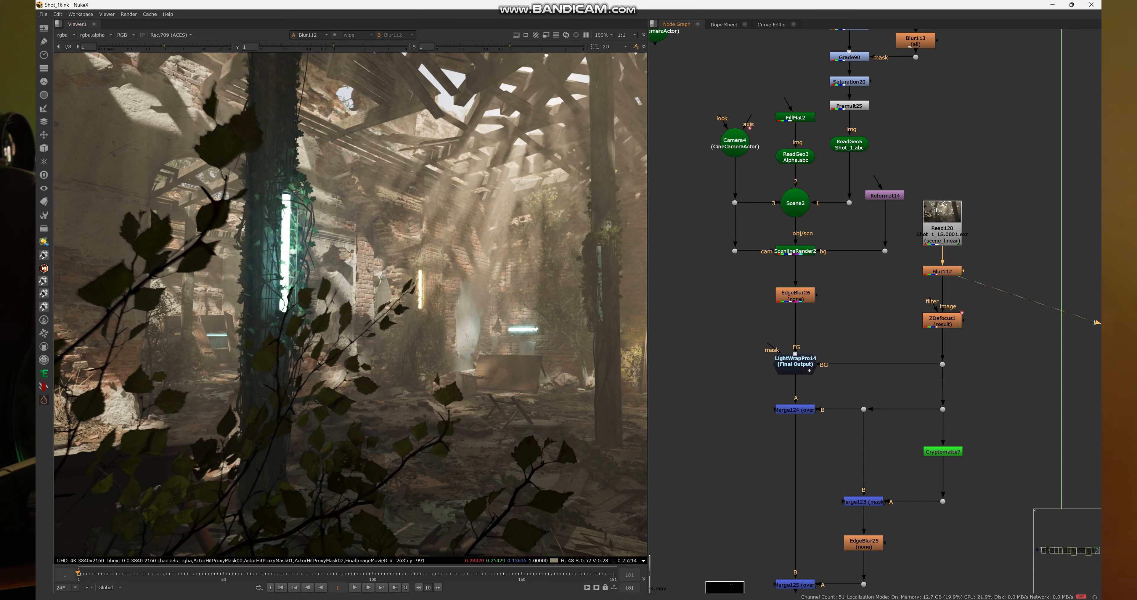
Step: View the ZDefocus1 output and inspect the depth blur across the ruined manor background
left_click_drag(901, 294, 1002, 342)
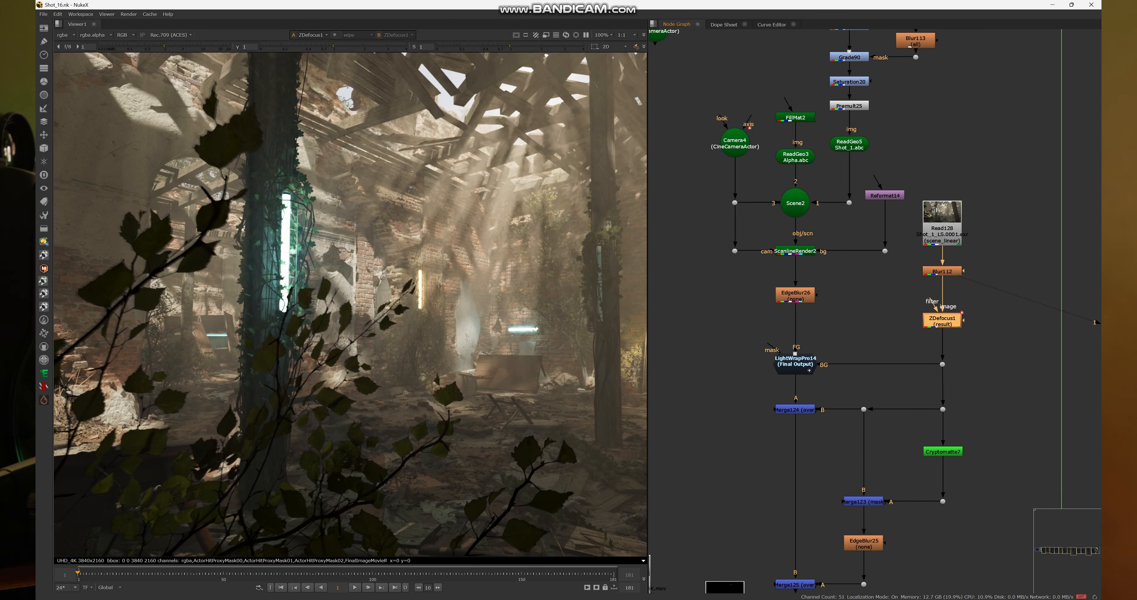
key("1")
scroll(562, 275, "down", 2)
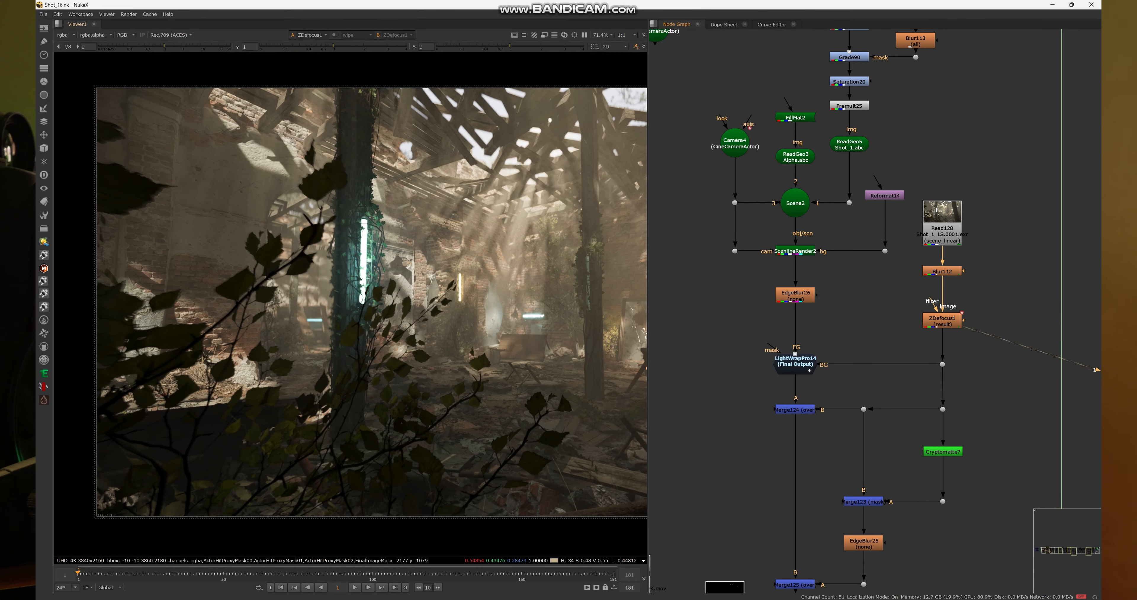
middle_click_drag(248, 291, 319, 277)
scroll(251, 287, "up", 4)
scroll(316, 284, "up", 4)
scroll(350, 307, "down", 5)
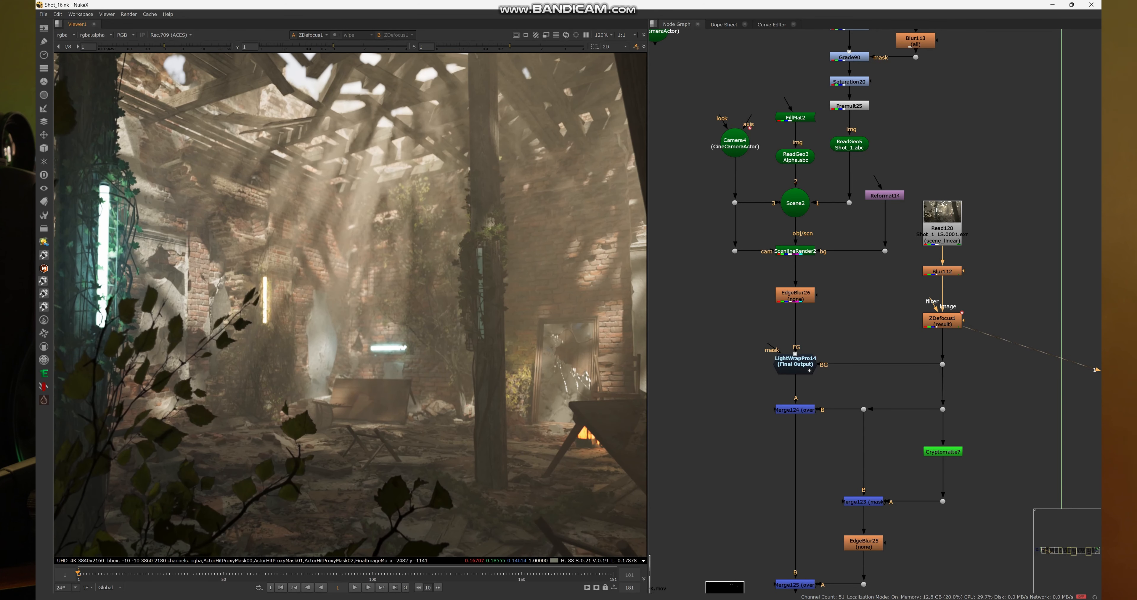
Step: View the Merge124 composite and toggle the correction nodes from Grade89 to Saturation20 off and on to compare the figure's look
left_click(796, 410)
key("1")
scroll(451, 339, "up", 3)
middle_click_drag(803, 176, 756, 411)
scroll(803, 265, "up", 1)
left_click_drag(773, 128, 850, 289)
key("d")
key("d")
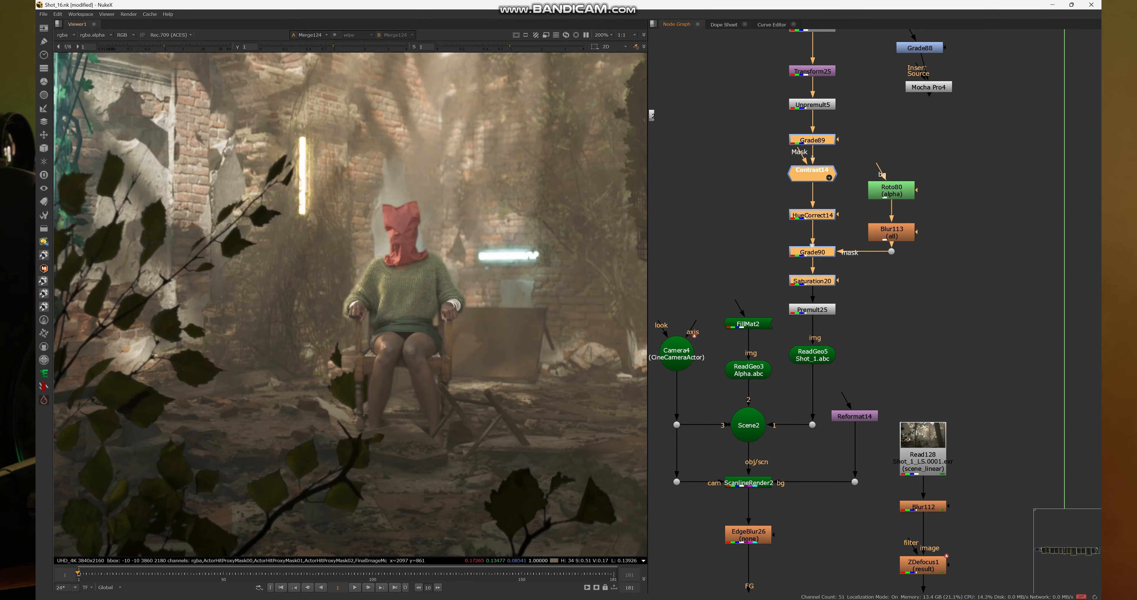
Step: Display the Merge125 composite with the foreground elements merged over the figure
scroll(451, 339, "down", 6)
scroll(428, 320, "down", 2)
scroll(429, 320, "up", 3)
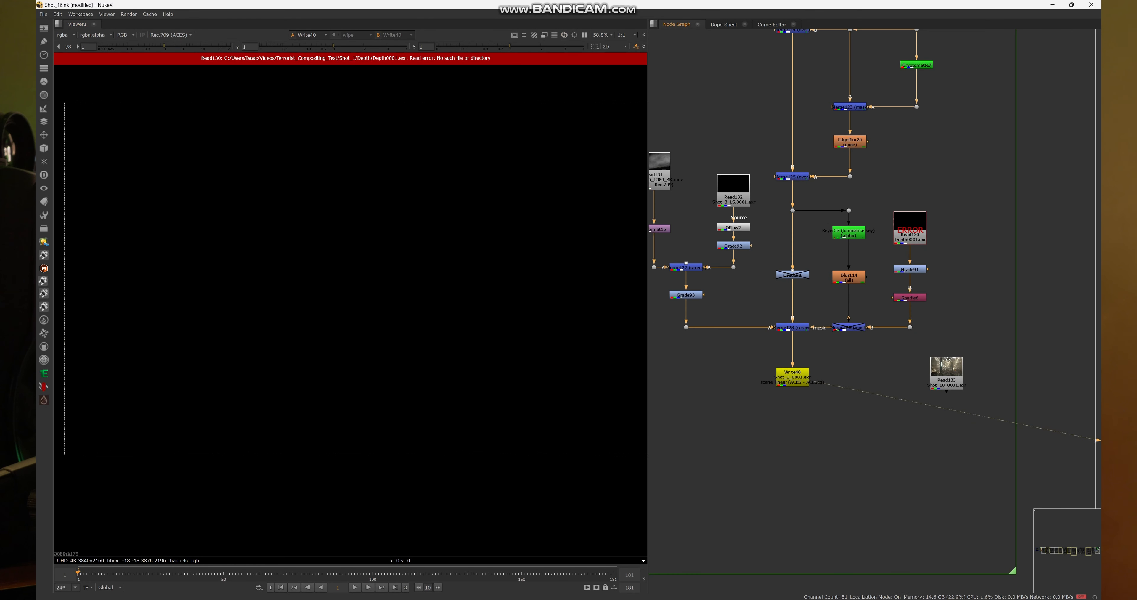
middle_click_drag(865, 264, 865, 356)
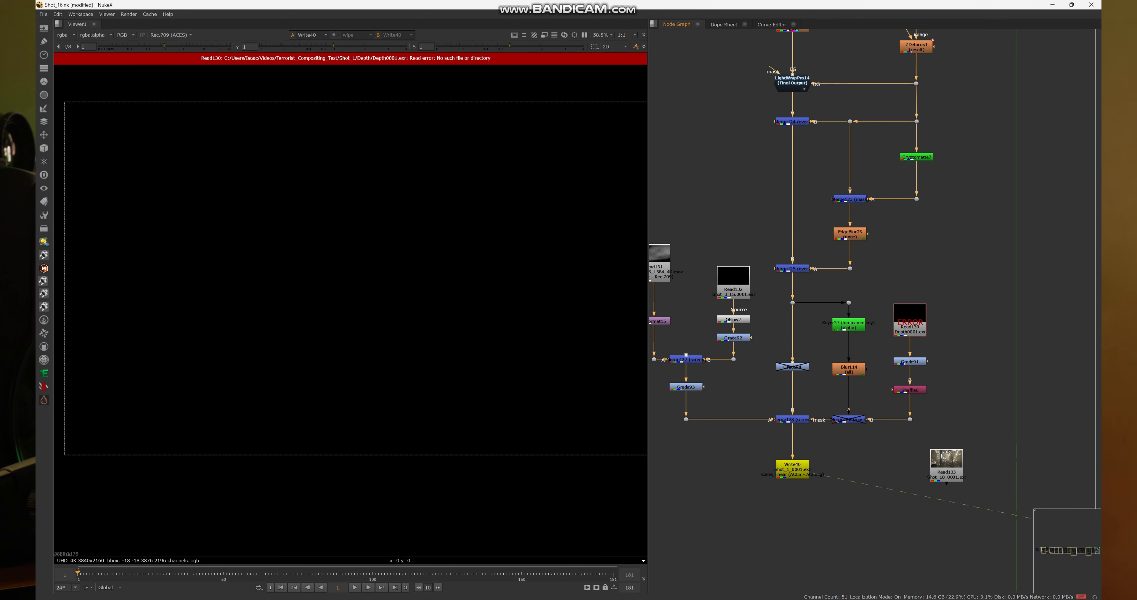
left_click_drag(843, 246, 769, 292)
key("1")
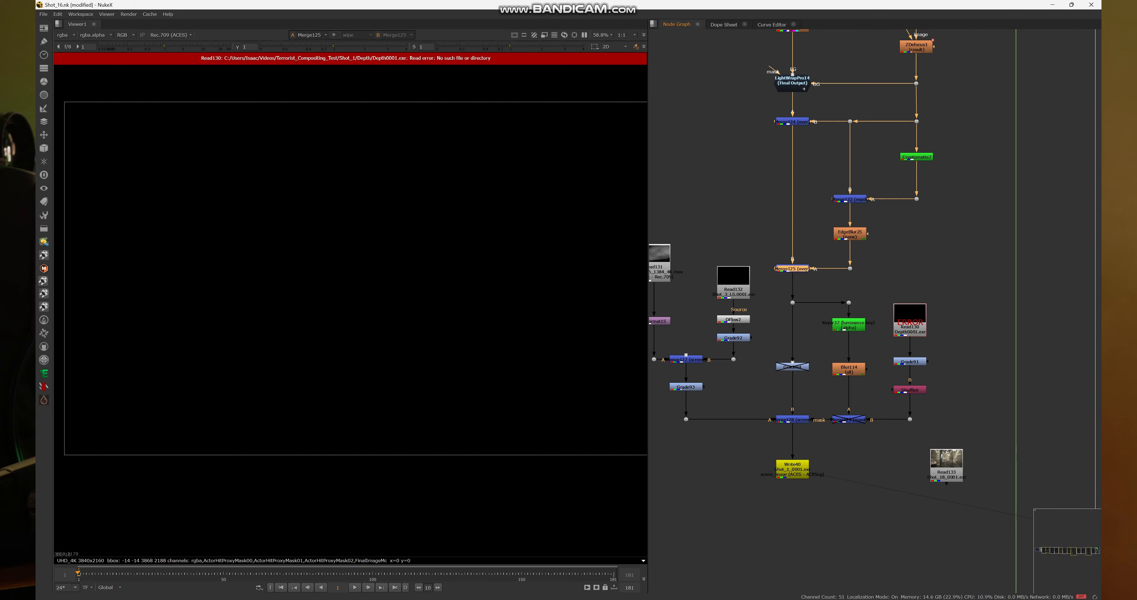
Step: Examine the Read130 depth branch and highlight the fog, luminance key and depth nodes that feed the final merge
left_click_drag(882, 269, 940, 340)
scroll(934, 340, "up", 5)
scroll(830, 282, "up", 2)
scroll(831, 284, "down", 4)
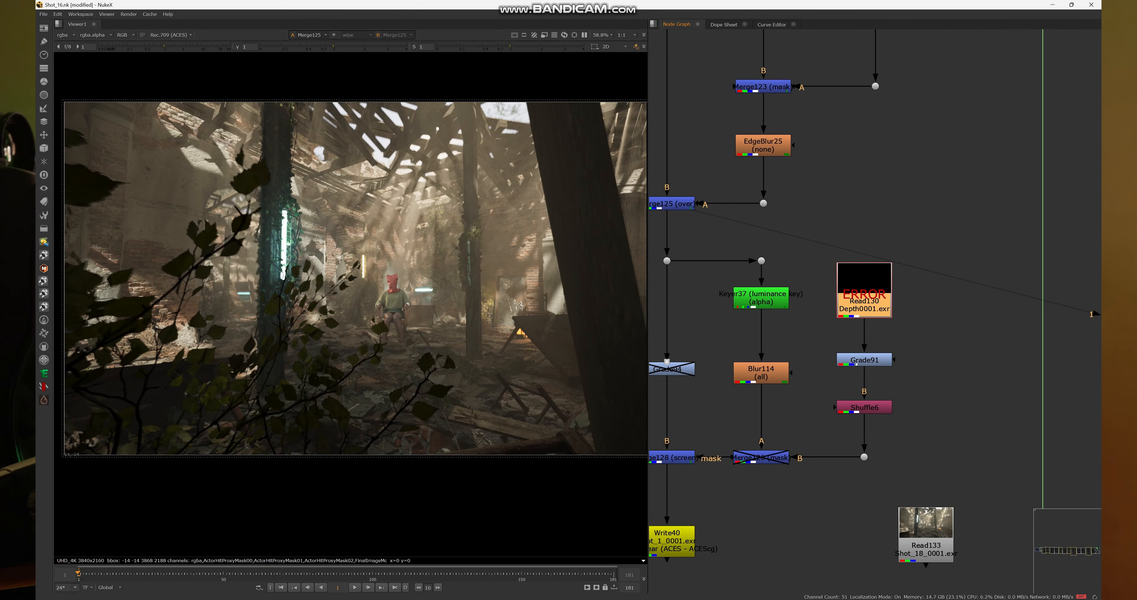
scroll(911, 336, "down", 4)
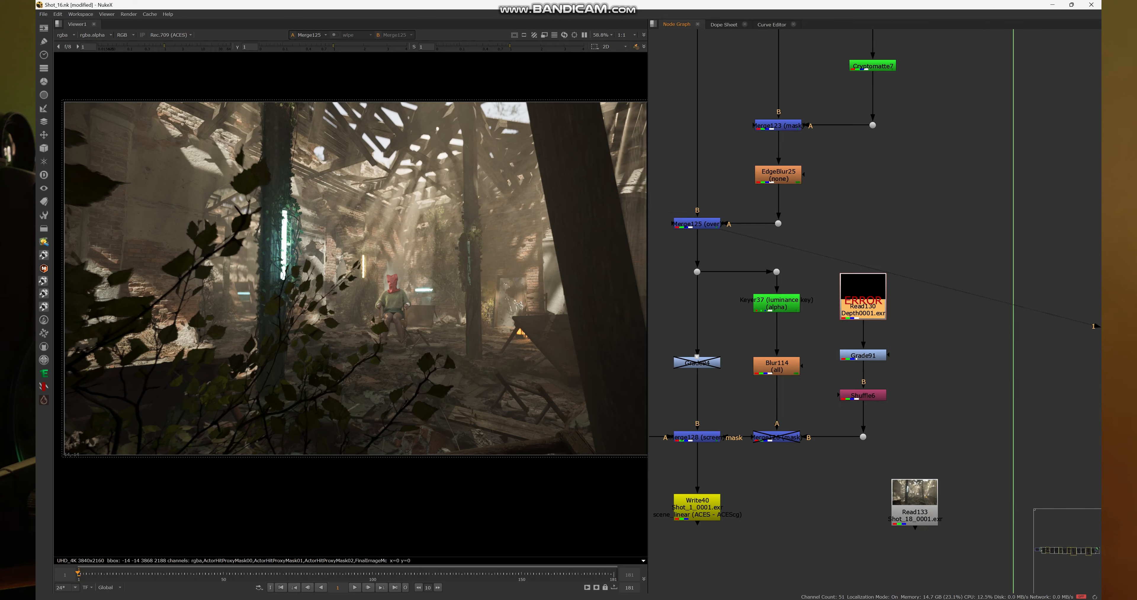
middle_click_drag(912, 336, 986, 298)
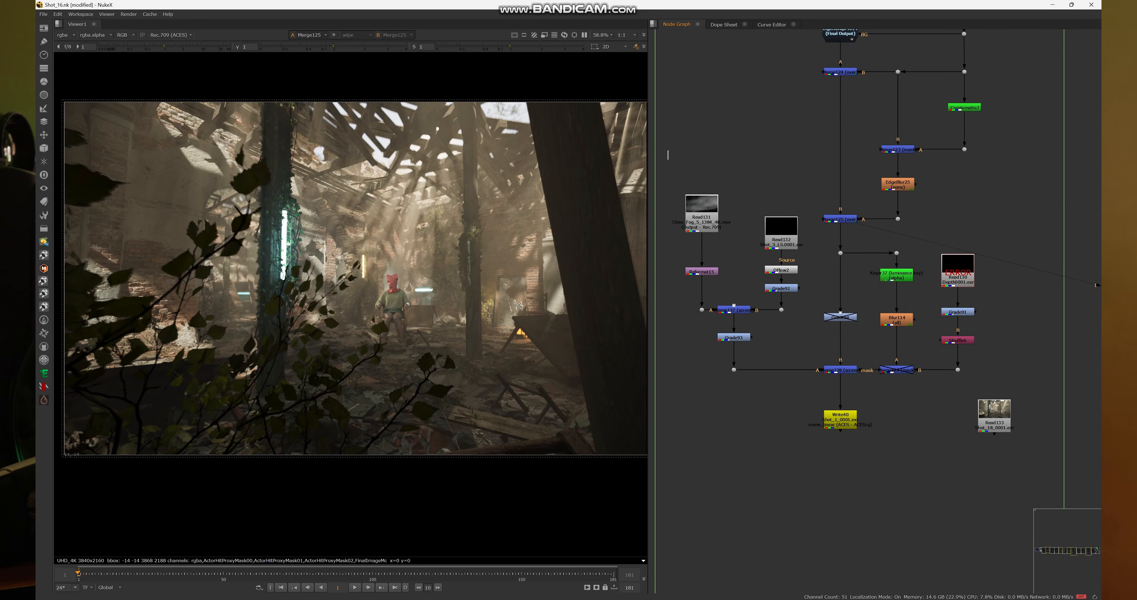
left_click_drag(667, 151, 1010, 400)
left_click(1009, 384)
left_click_drag(666, 160, 999, 381)
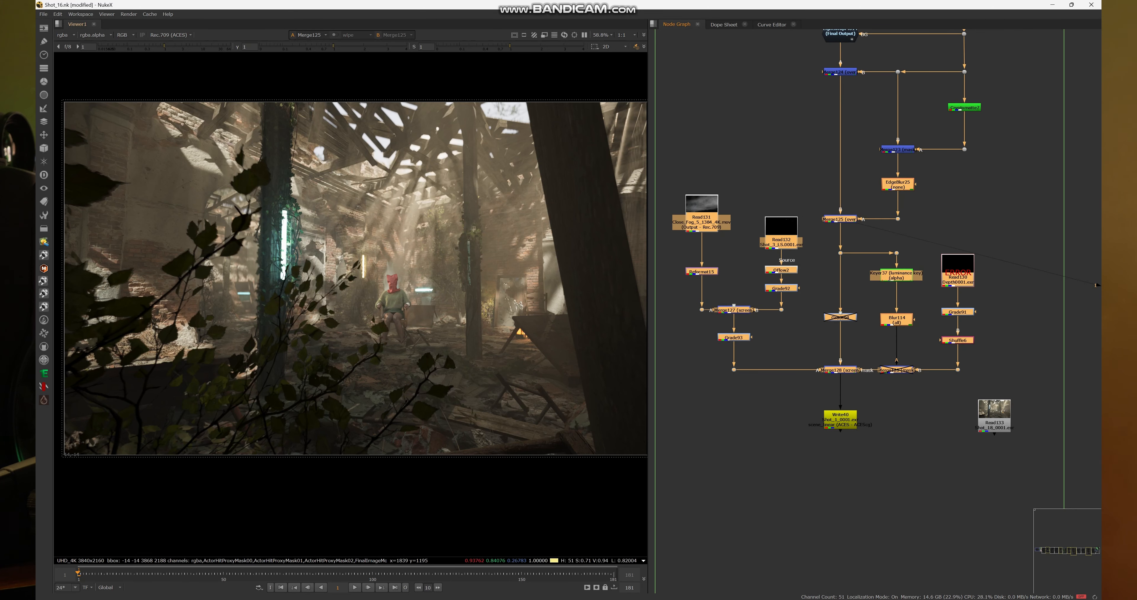
Step: Inspect the seated figure in the Merge125 composite and review the rest of the Shot_1 node graph
scroll(355, 269, "up", 3)
left_click(866, 413)
scroll(864, 417, "down", 4)
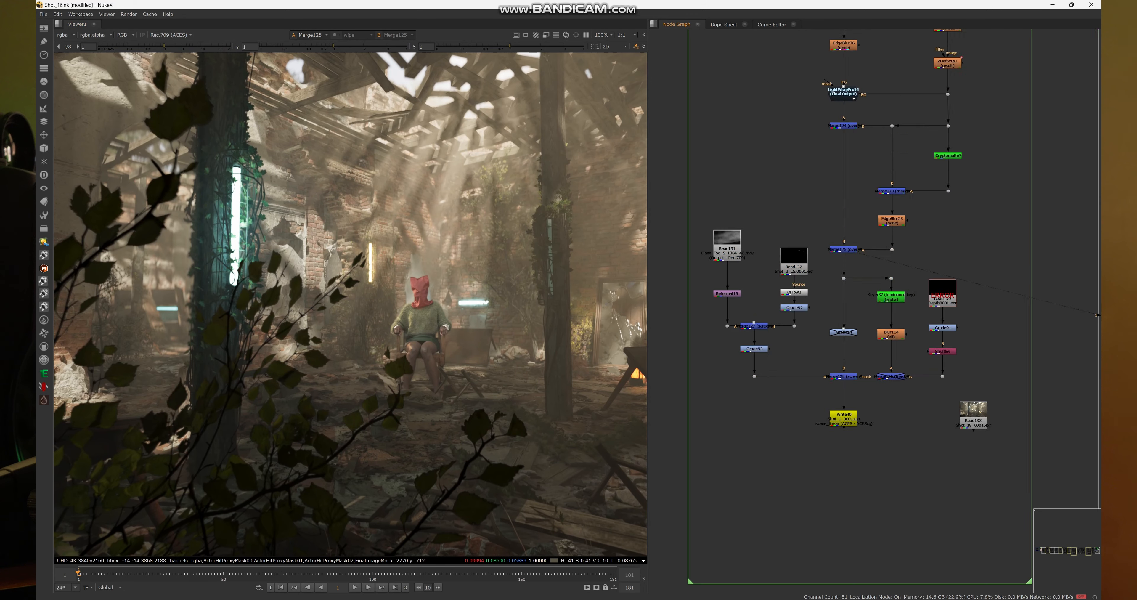
middle_click_drag(863, 417, 810, 459)
scroll(835, 456, "down", 4)
scroll(839, 476, "up", 6)
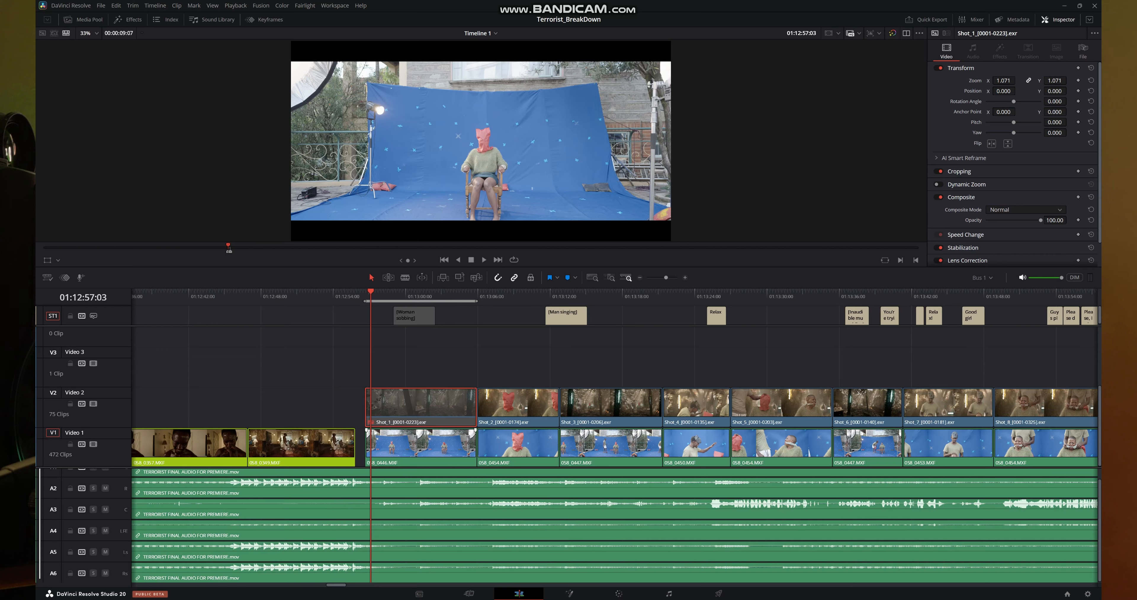
Step: Switch to DaVinci Resolve, re-enable the Shot_1 composite above its blue-screen plate, and open it for color grading
left_click(421, 446)
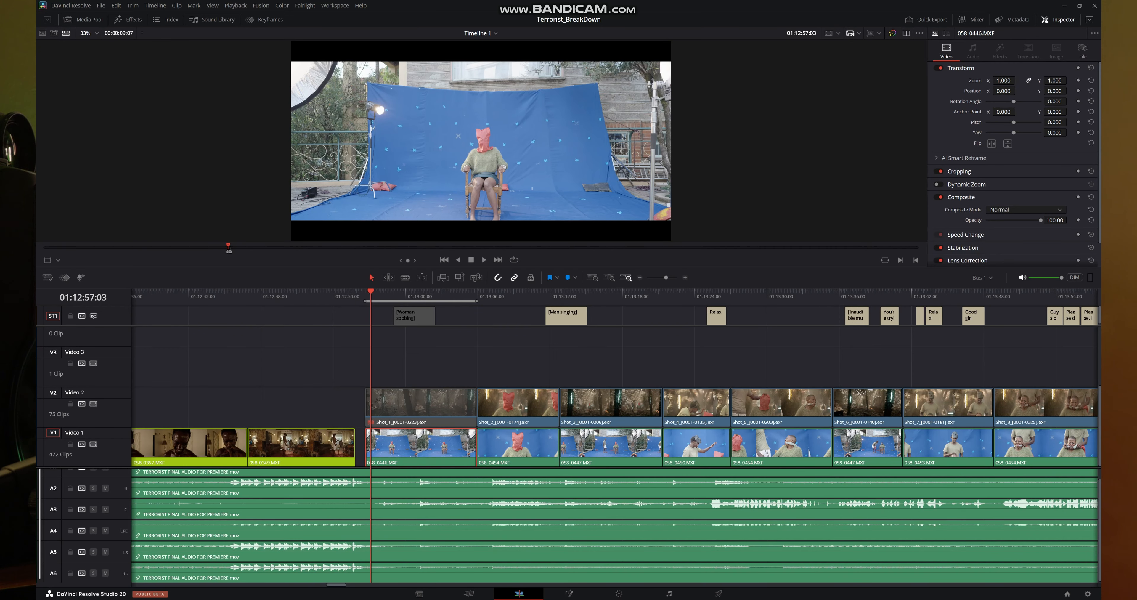
key("ctrl+z")
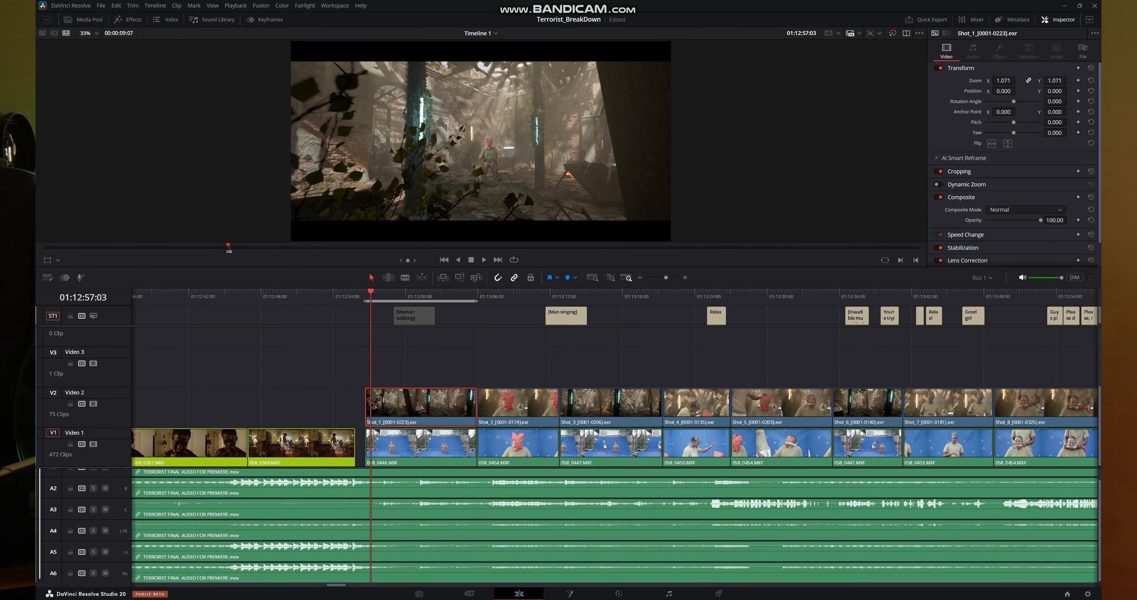
left_click(619, 594)
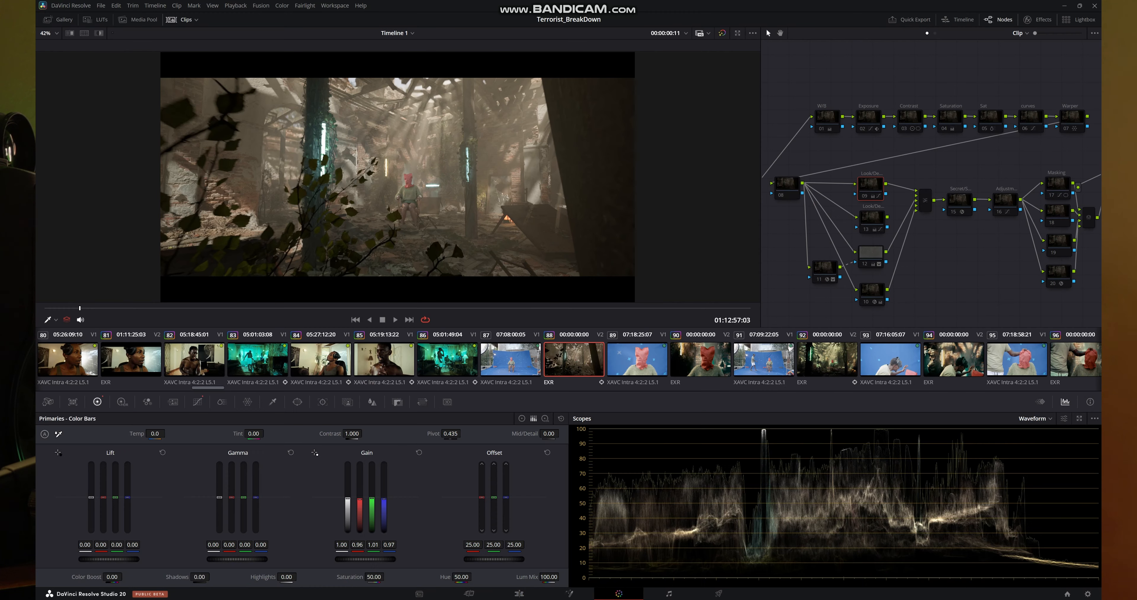
Step: Inspect the graded Shot_1 frame up close and expand the scopes into their own window
scroll(495, 177, "up", 5)
scroll(424, 177, "down", 4)
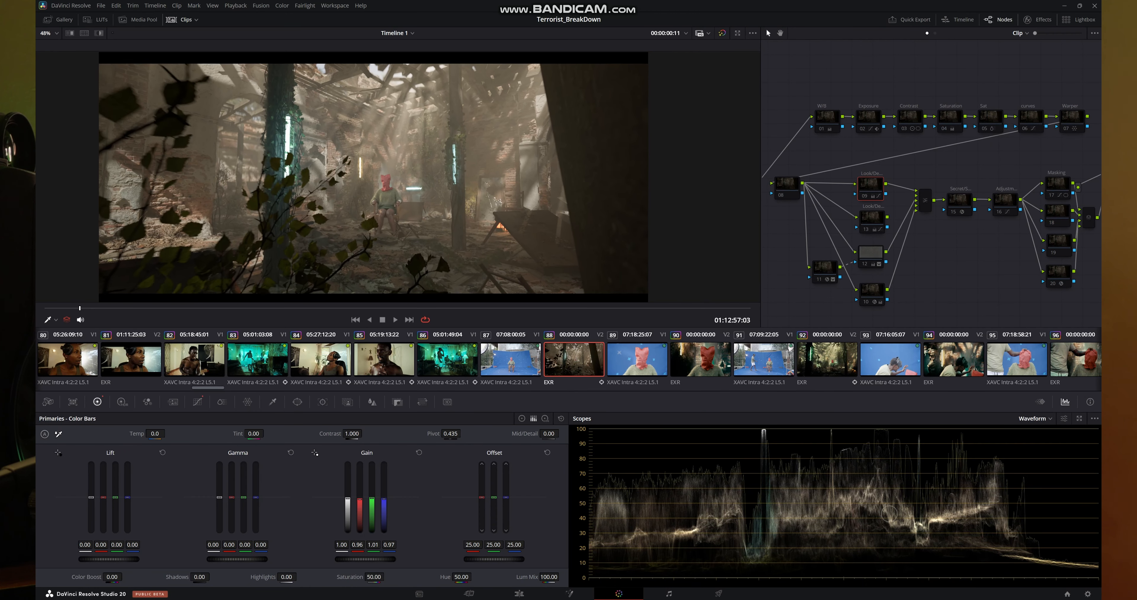
mouse_move(403, 137)
middle_mouse_down()
mouse_move(432, 124)
mouse_move(413, 132)
middle_mouse_up()
scroll(422, 132, "up", 4)
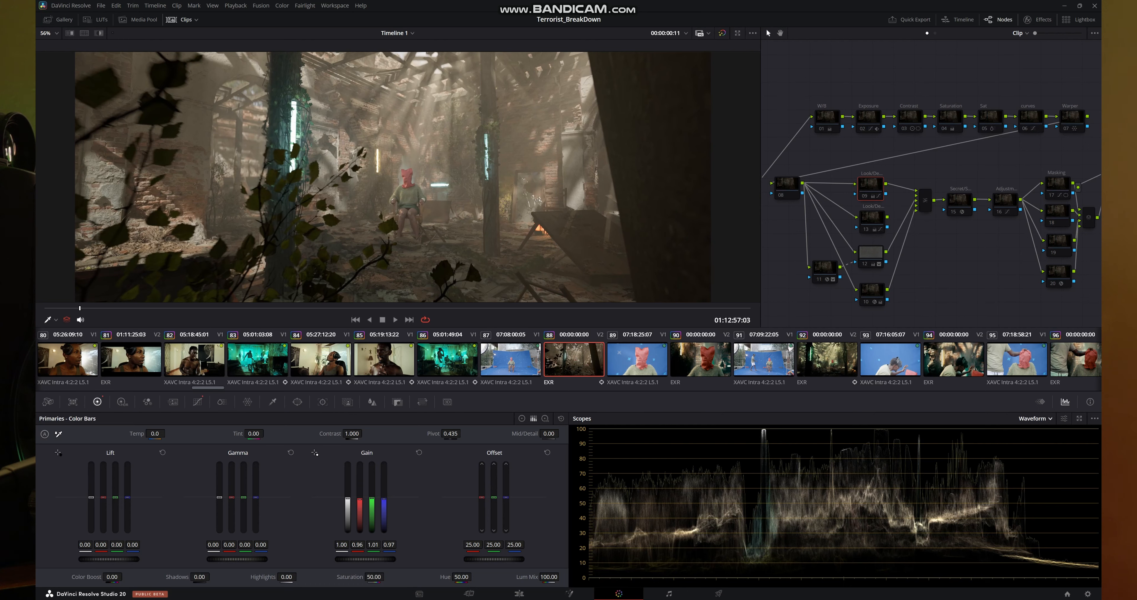
left_click(1079, 418)
left_click_drag(856, 273, 850, 295)
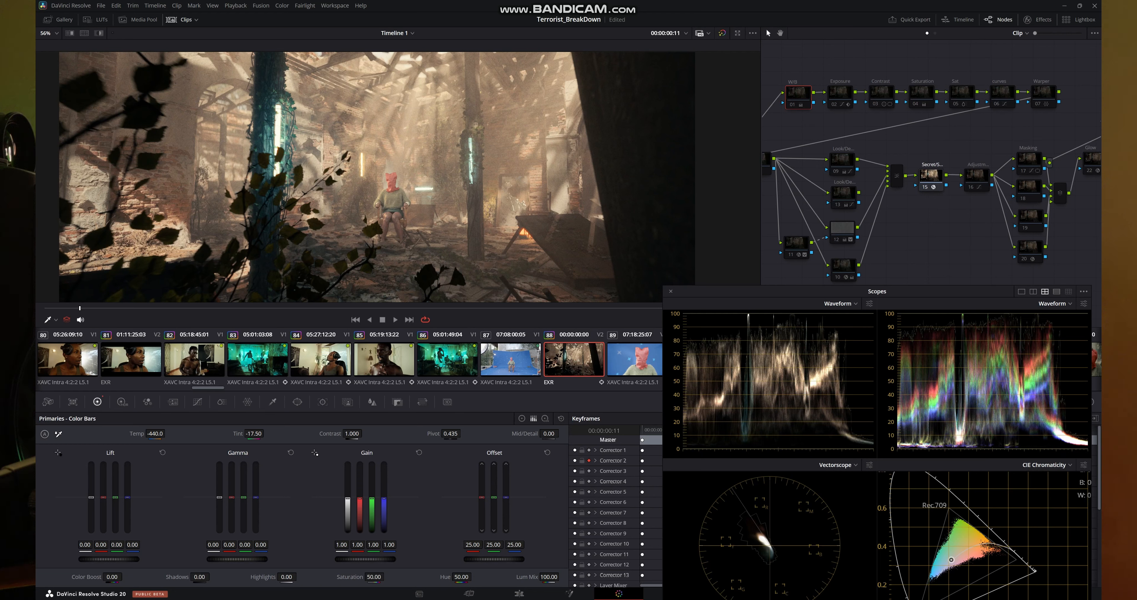
Step: Toggle grading node 15 off and on to compare its effect, and re-enable the WB node
left_click_drag(912, 134, 933, 183)
double_click(931, 177)
key("ctrl+d")
key("ctrl+d")
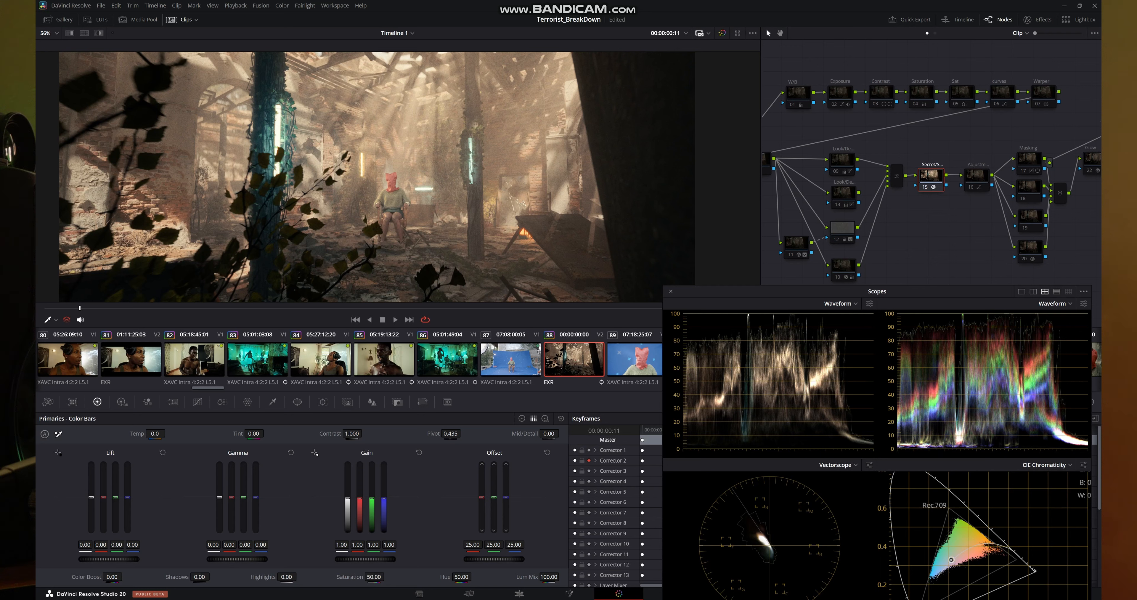
left_click(799, 95)
key("ctrl+d")
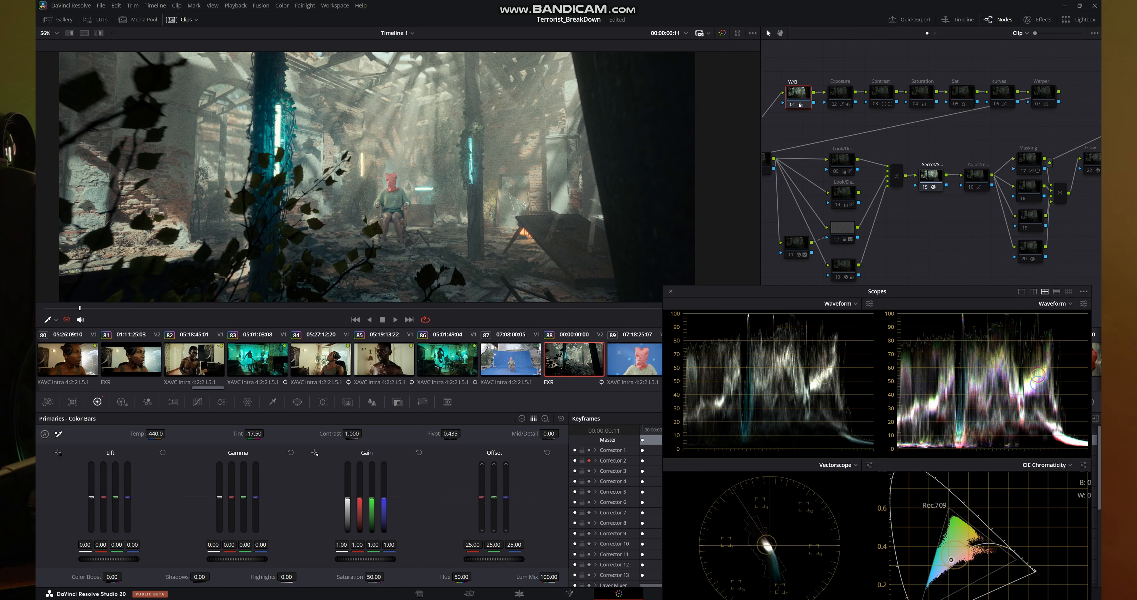
Step: Re-enable the Exposure, Contrast and Saturation nodes one after another in the Shot_1 grading node graph
scroll(530, 170, "down", 2)
scroll(530, 170, "up", 1)
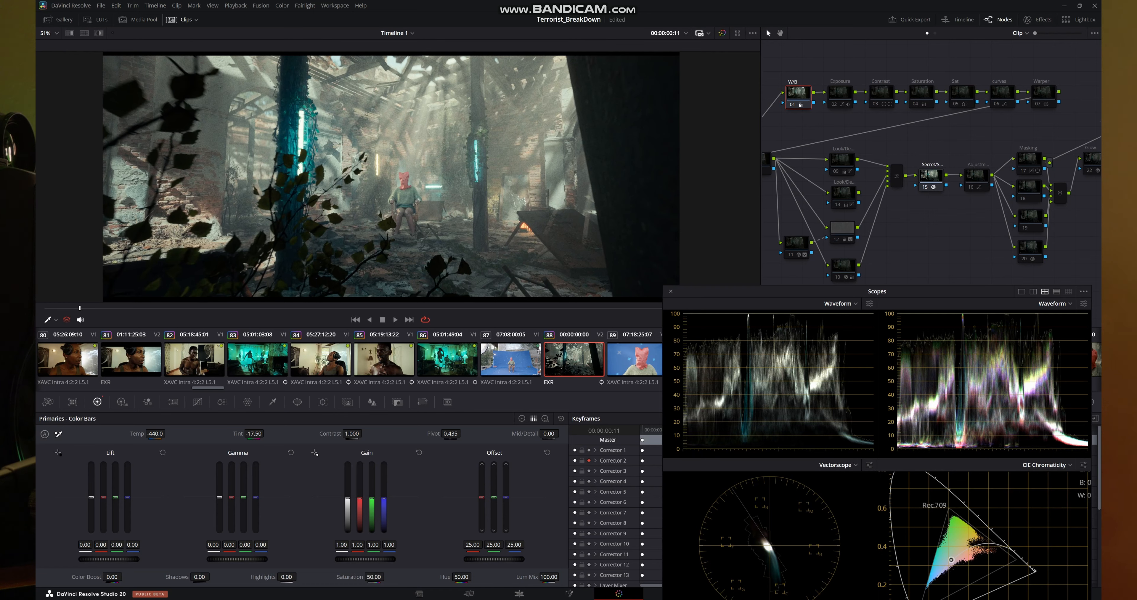
left_click(840, 94)
key("ctrl+d")
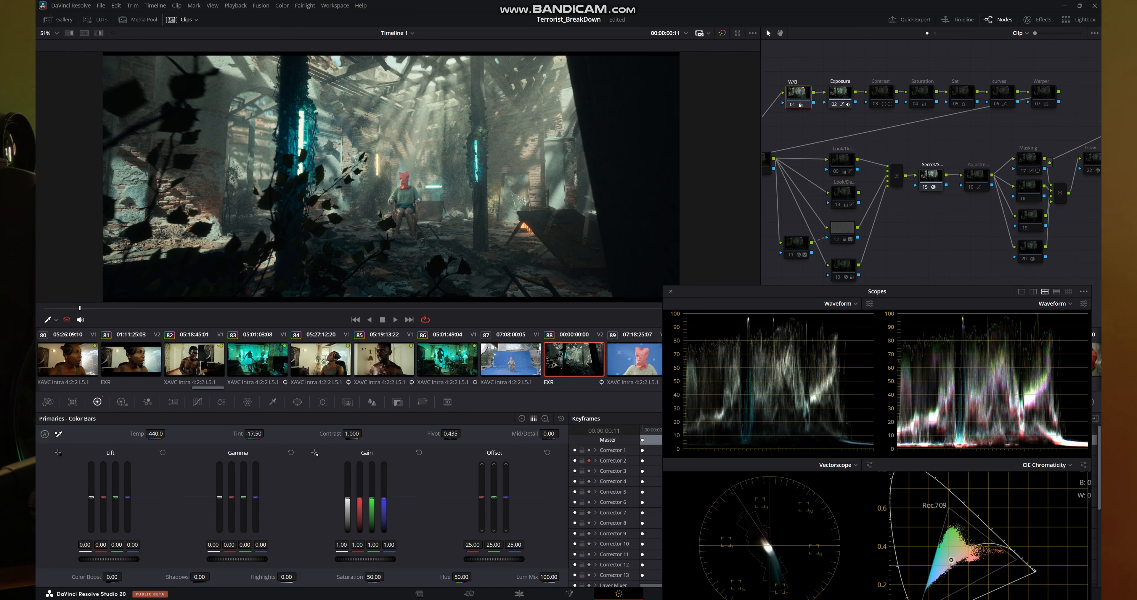
left_click(881, 94)
key("ctrl+d")
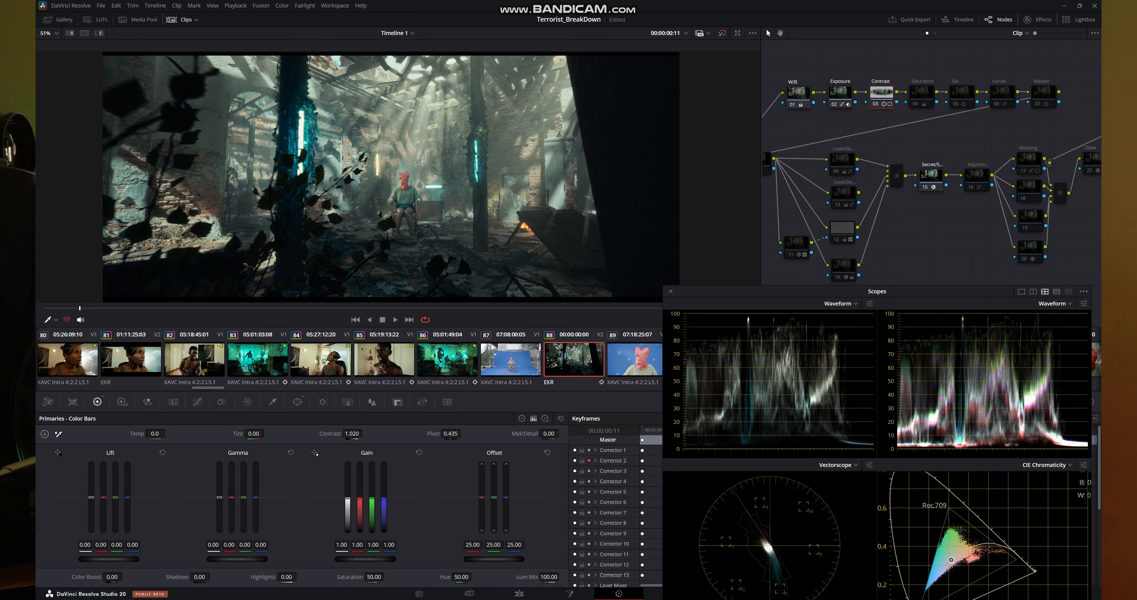
left_click(922, 94)
key("ctrl+d")
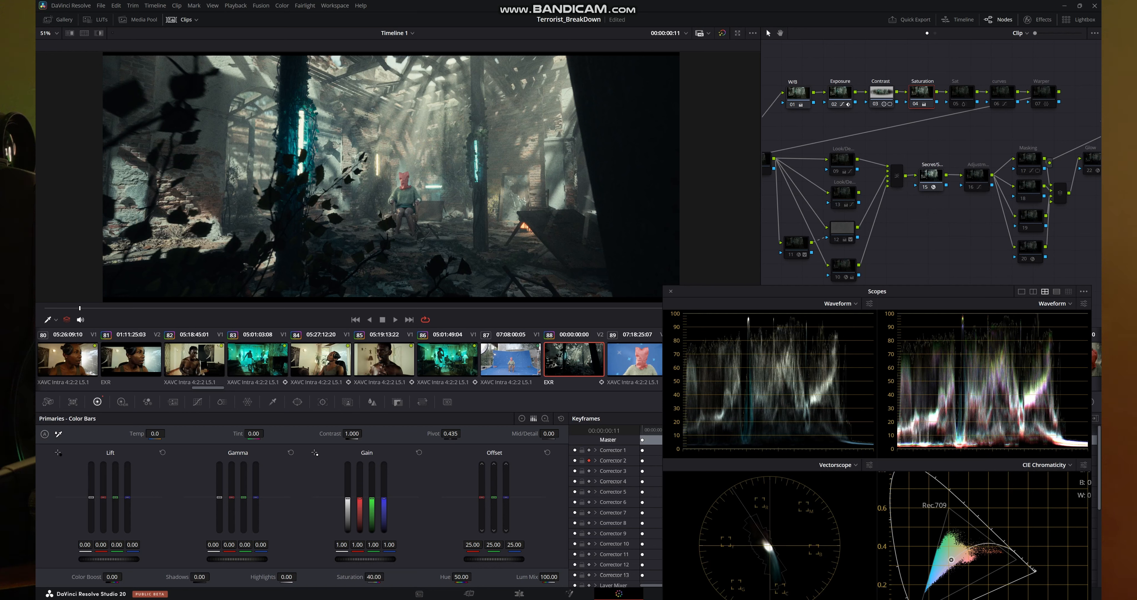
Step: Re-enable the Sat node, check its effect on the frame, and show the ColorSlice controls
left_click(962, 94)
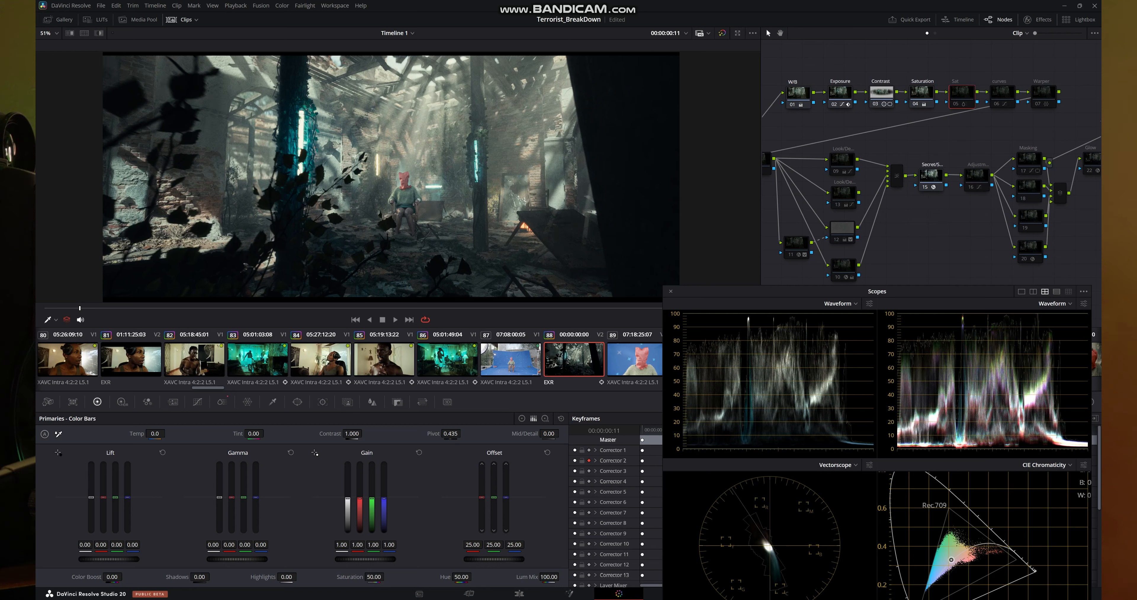
scroll(441, 173, "up", 2)
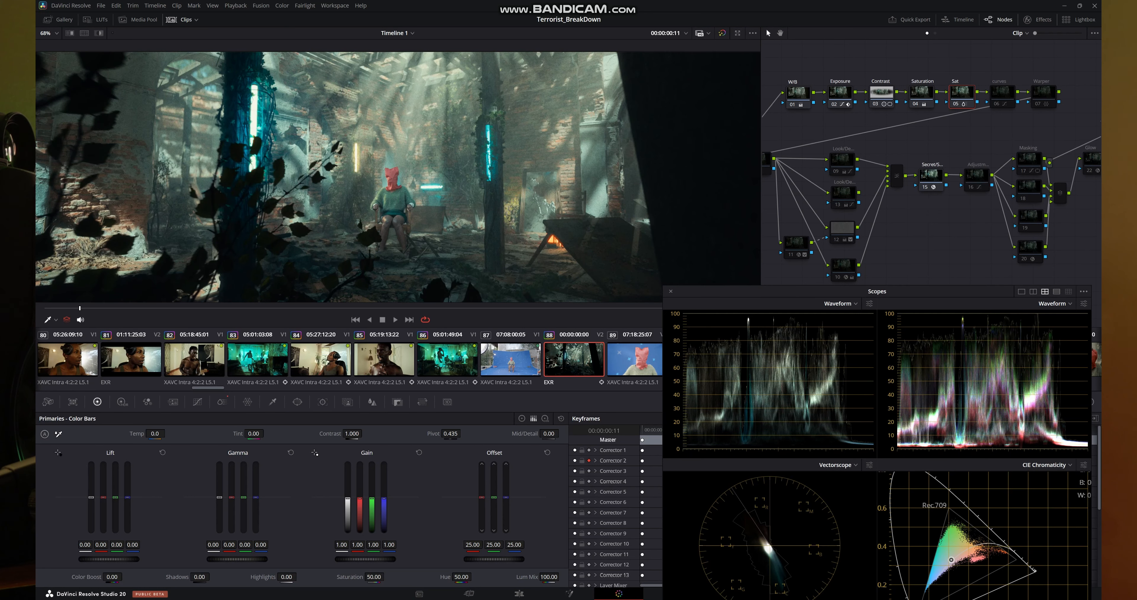
scroll(360, 211, "down", 2)
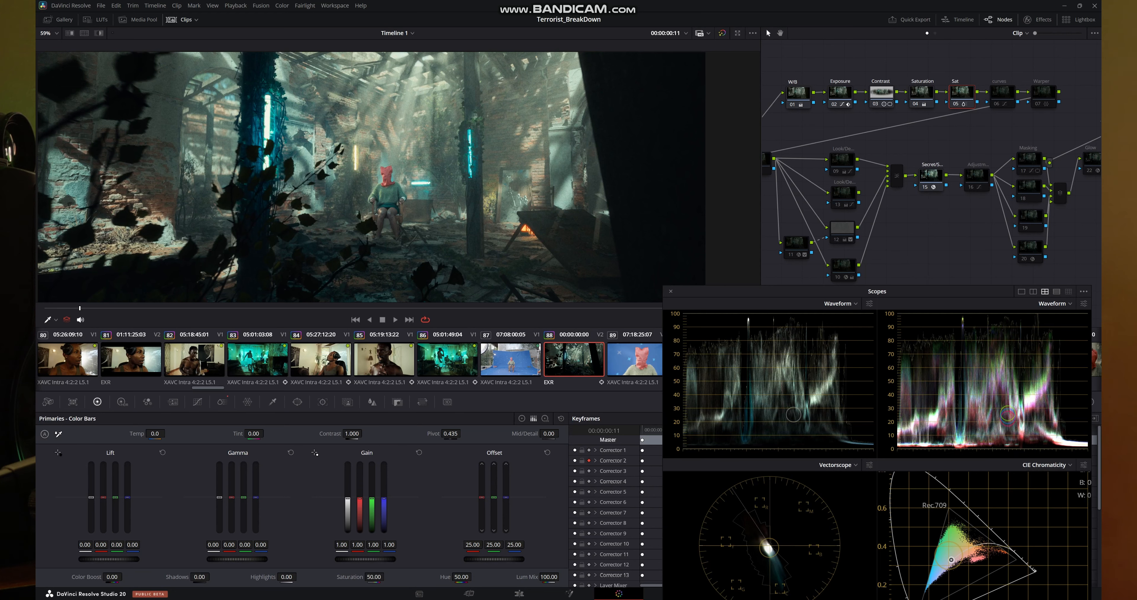
left_click(222, 401)
Step: Re-enable the curves node and inspect its effect around the seated figure up close
left_click(1002, 93)
key("ctrl+d")
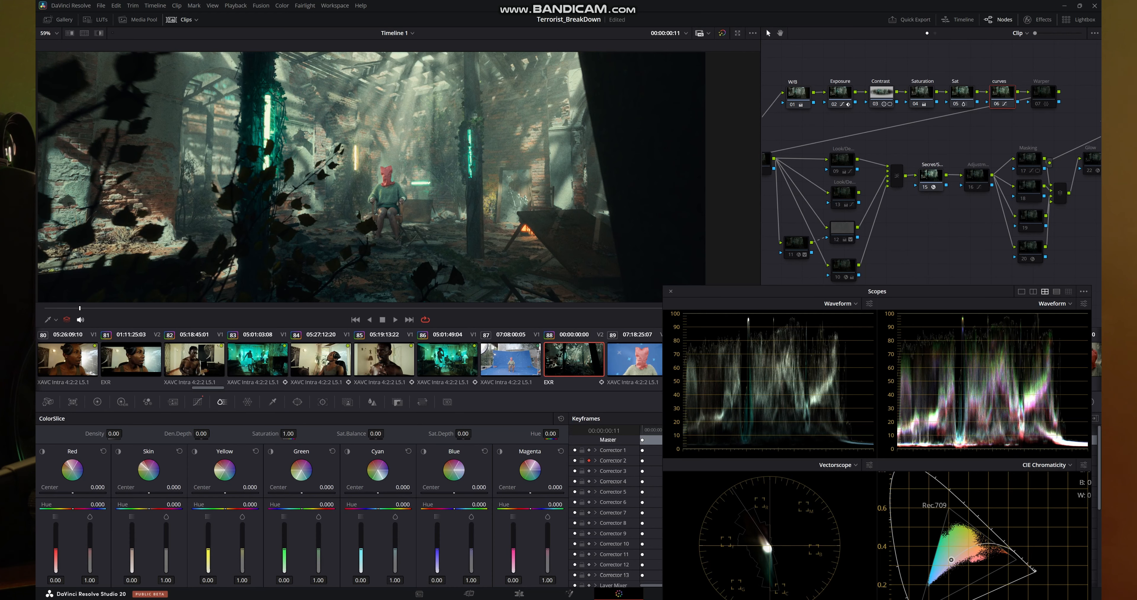
scroll(291, 177, "up", 3)
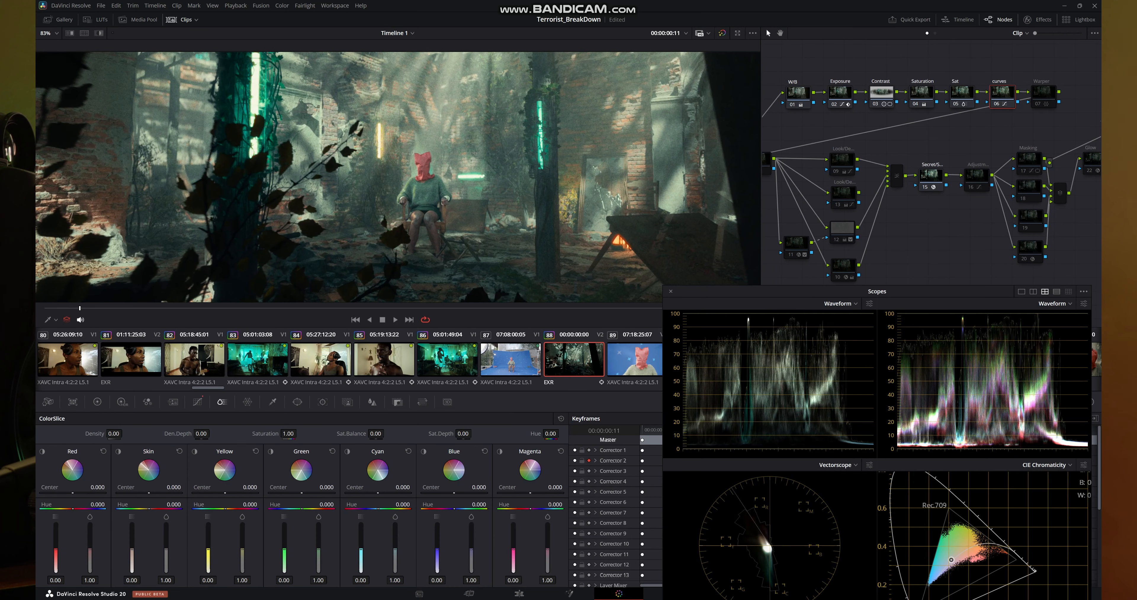